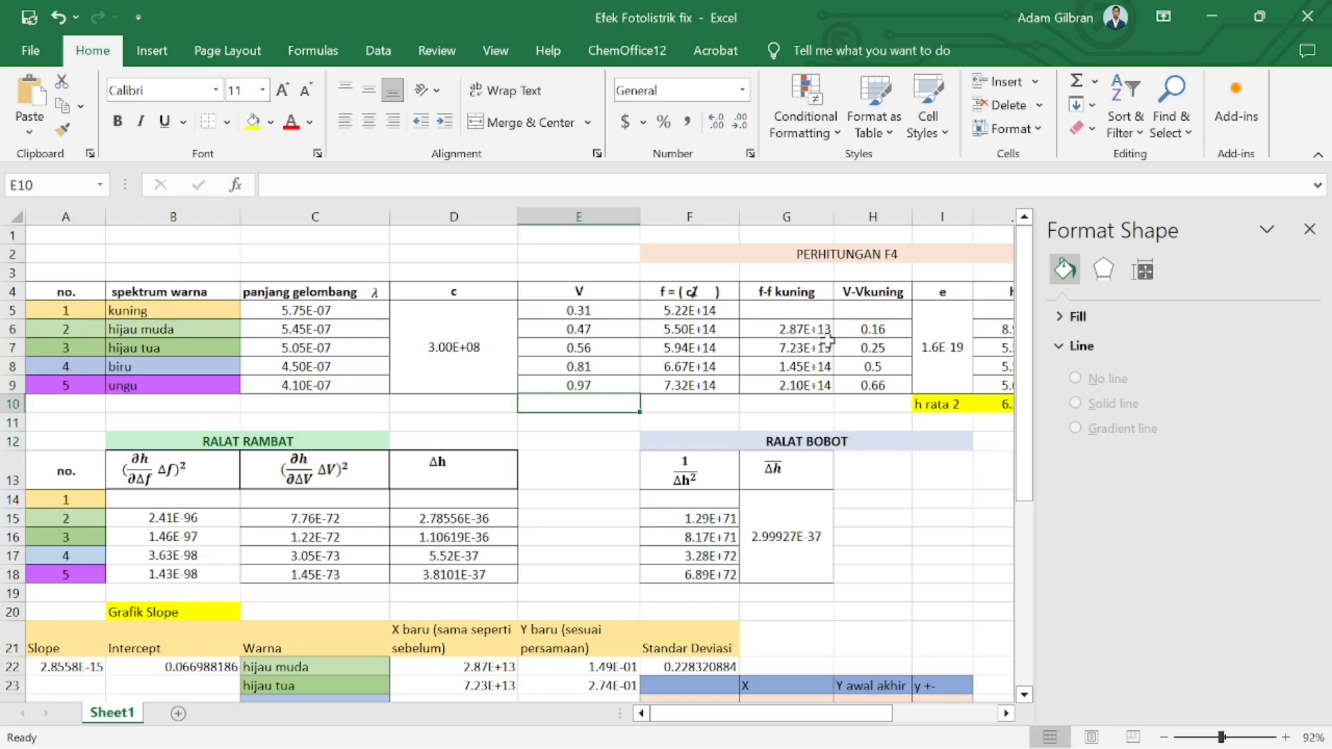
Close the Format Shape pane and review the V, spectrum colour, wavelength and frequency data columns of the table
click(1310, 229)
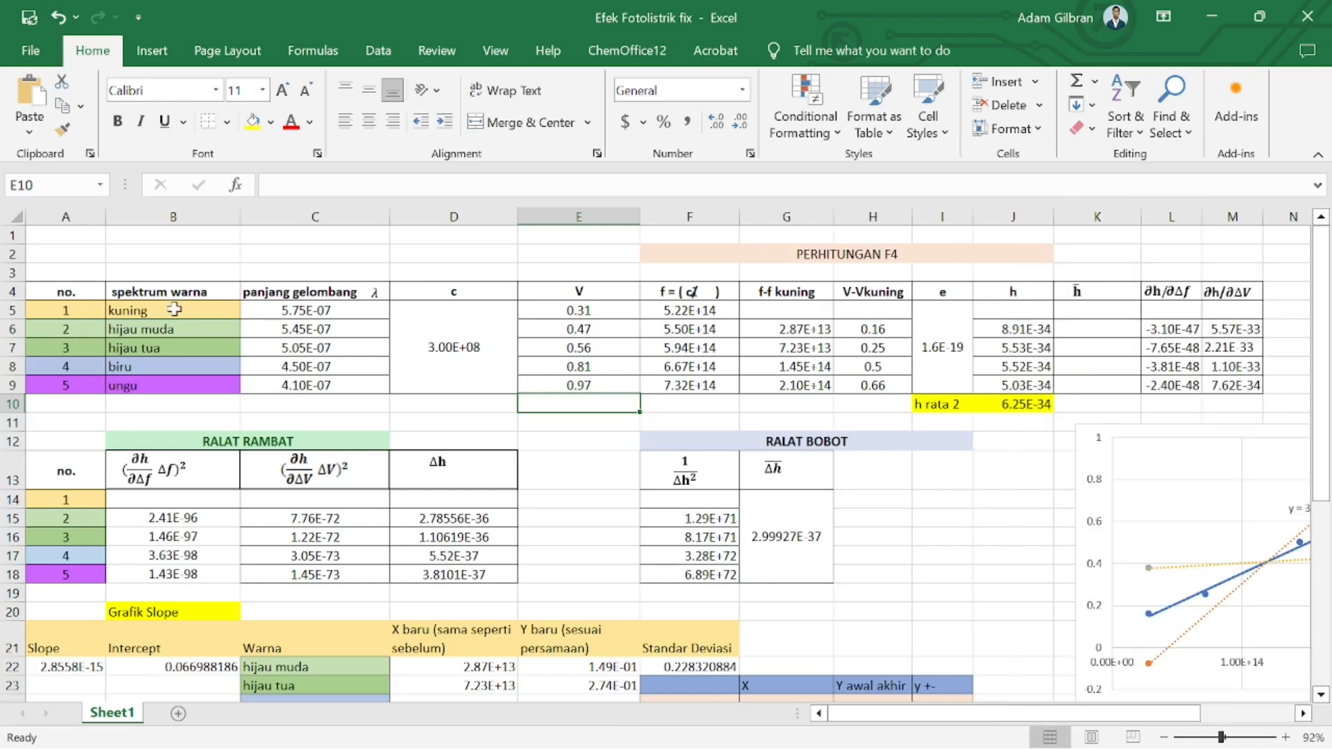
drag(579, 310, 581, 384)
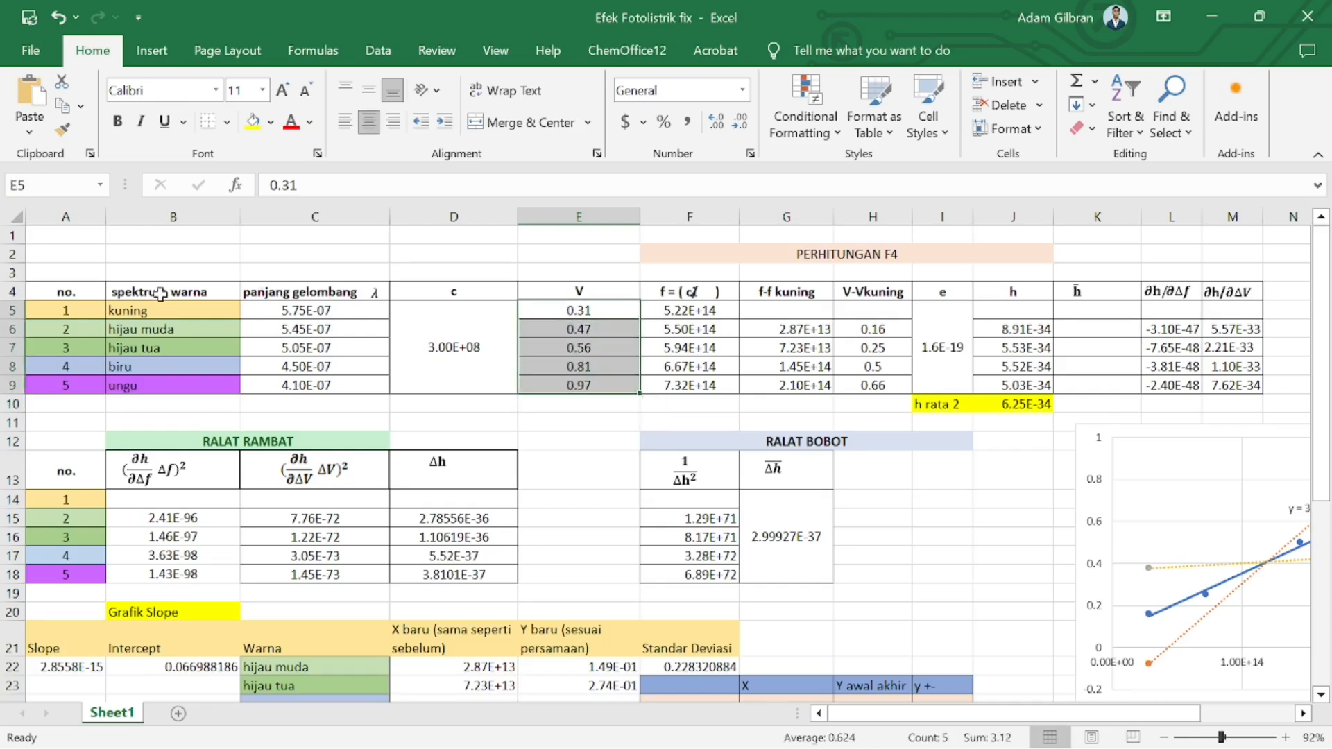
drag(152, 310, 154, 385)
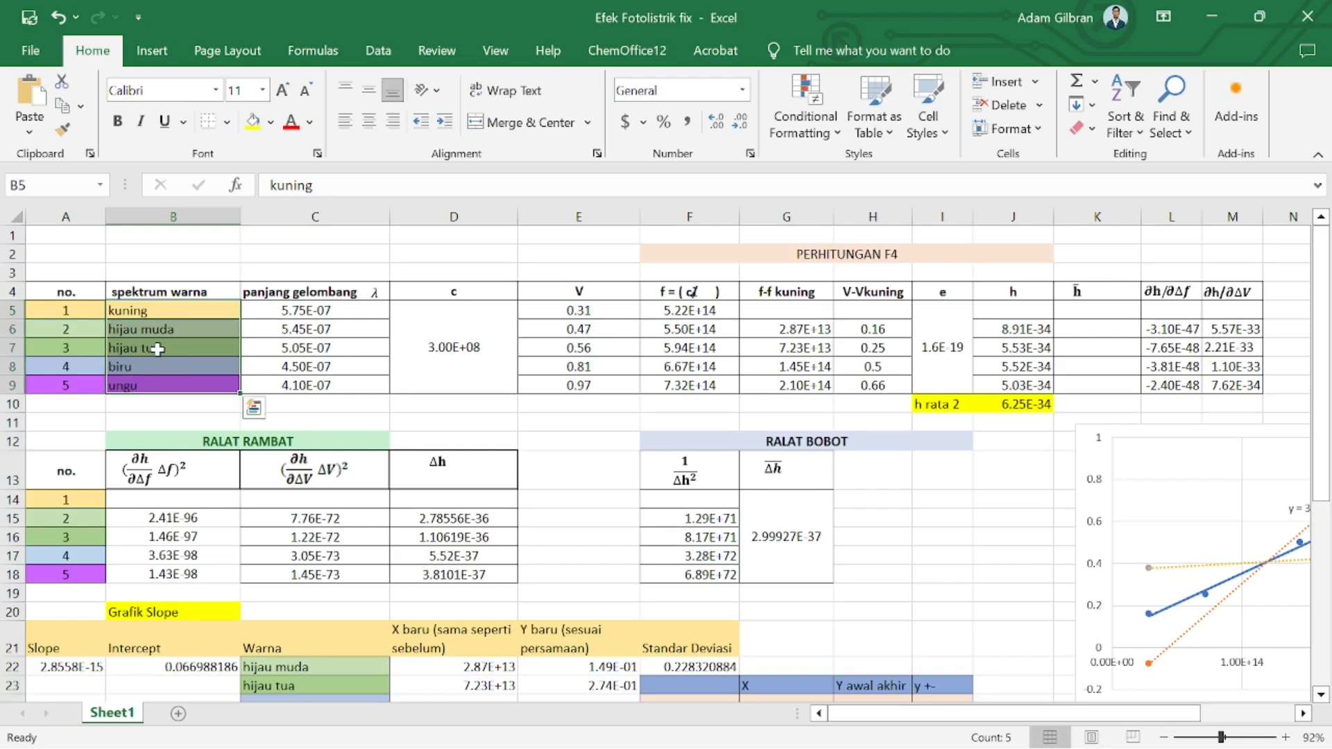
drag(288, 311, 312, 385)
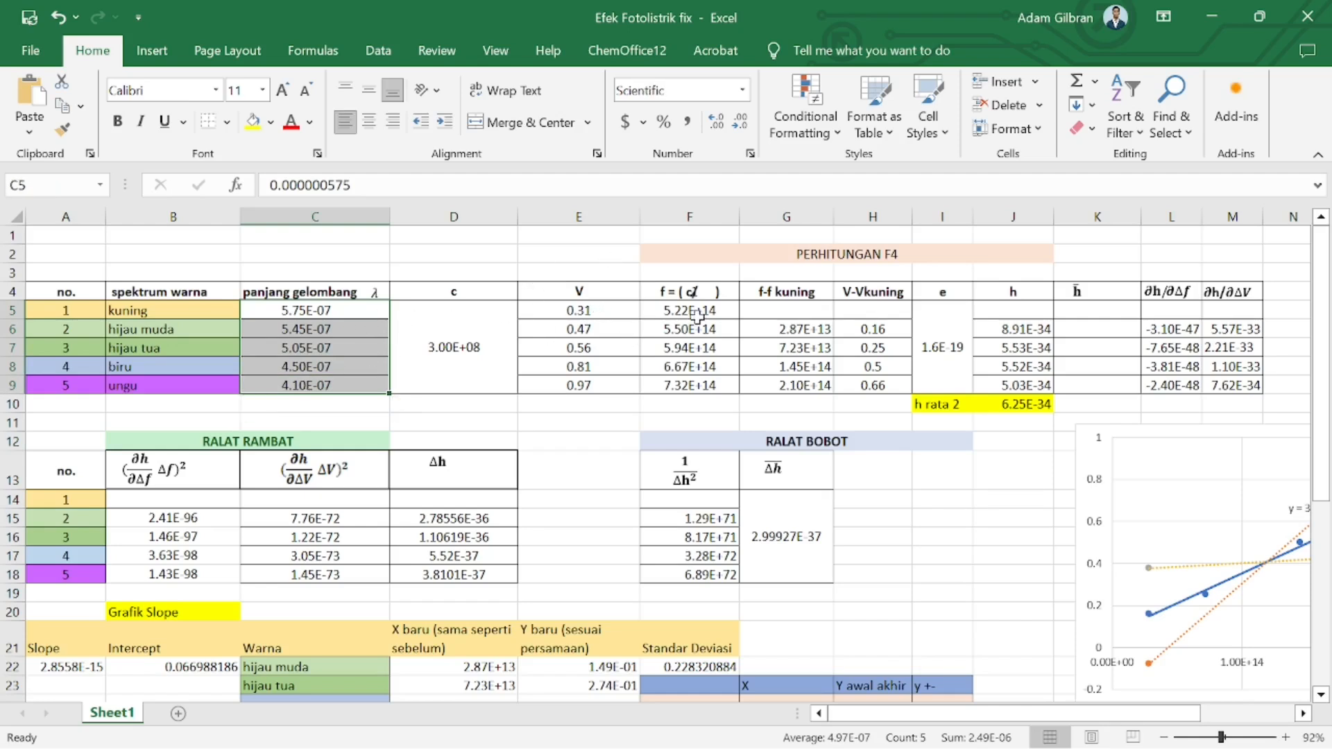
drag(690, 310, 693, 382)
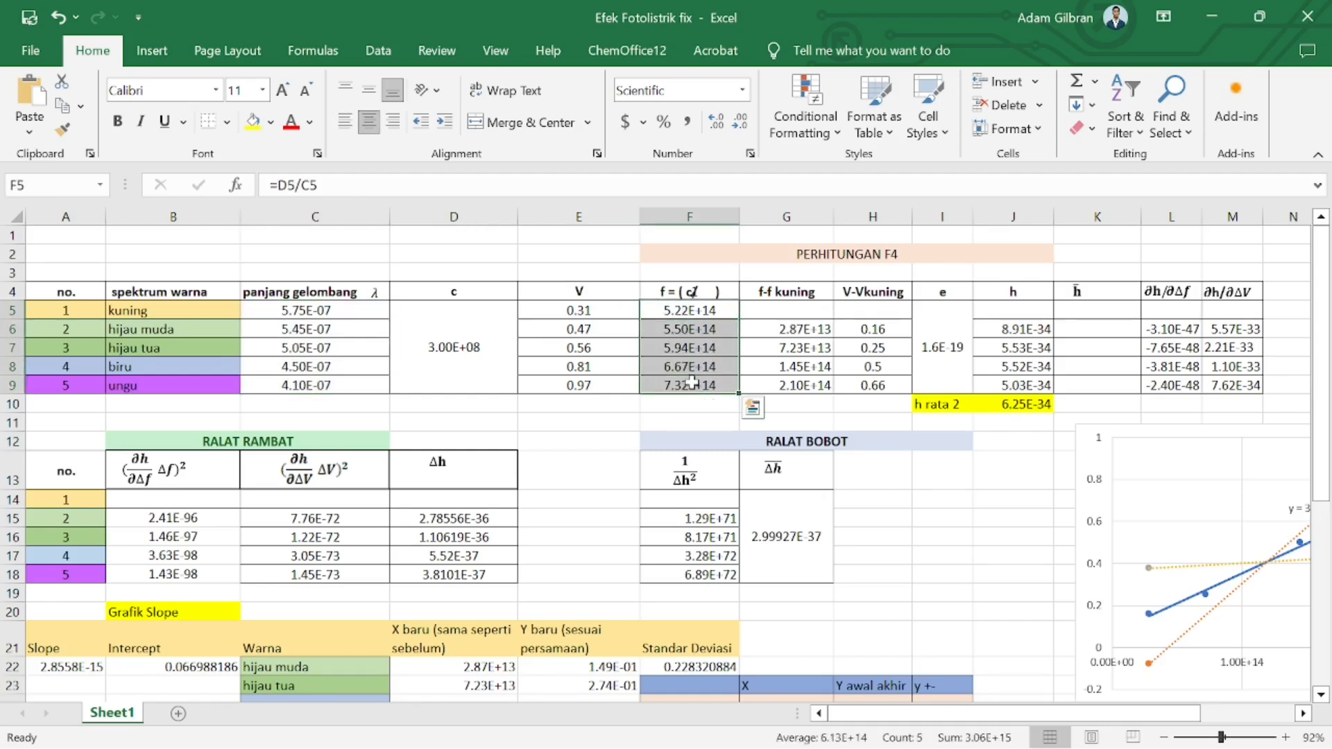
Inspect the f-f kuning formula in the second row and the neighbouring f-f kuning and V-Vkuning cells
double_click(809, 327)
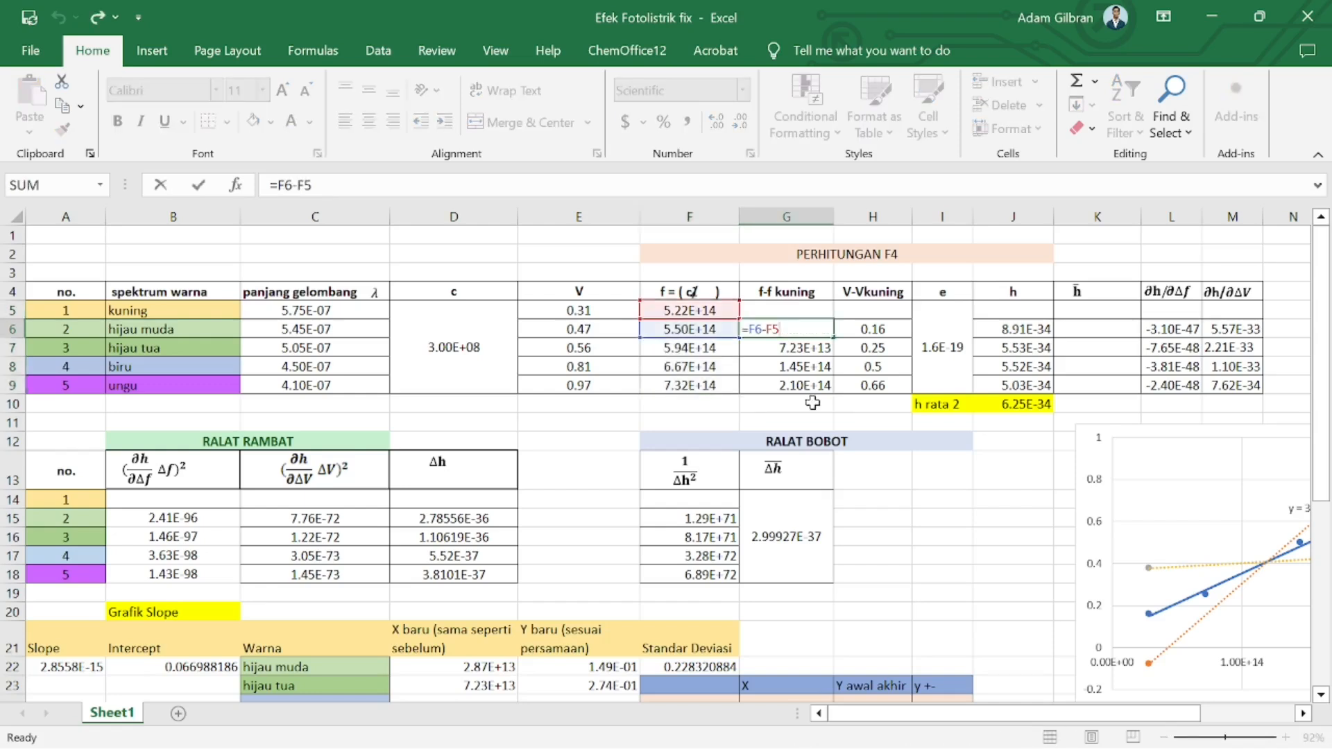
click(808, 404)
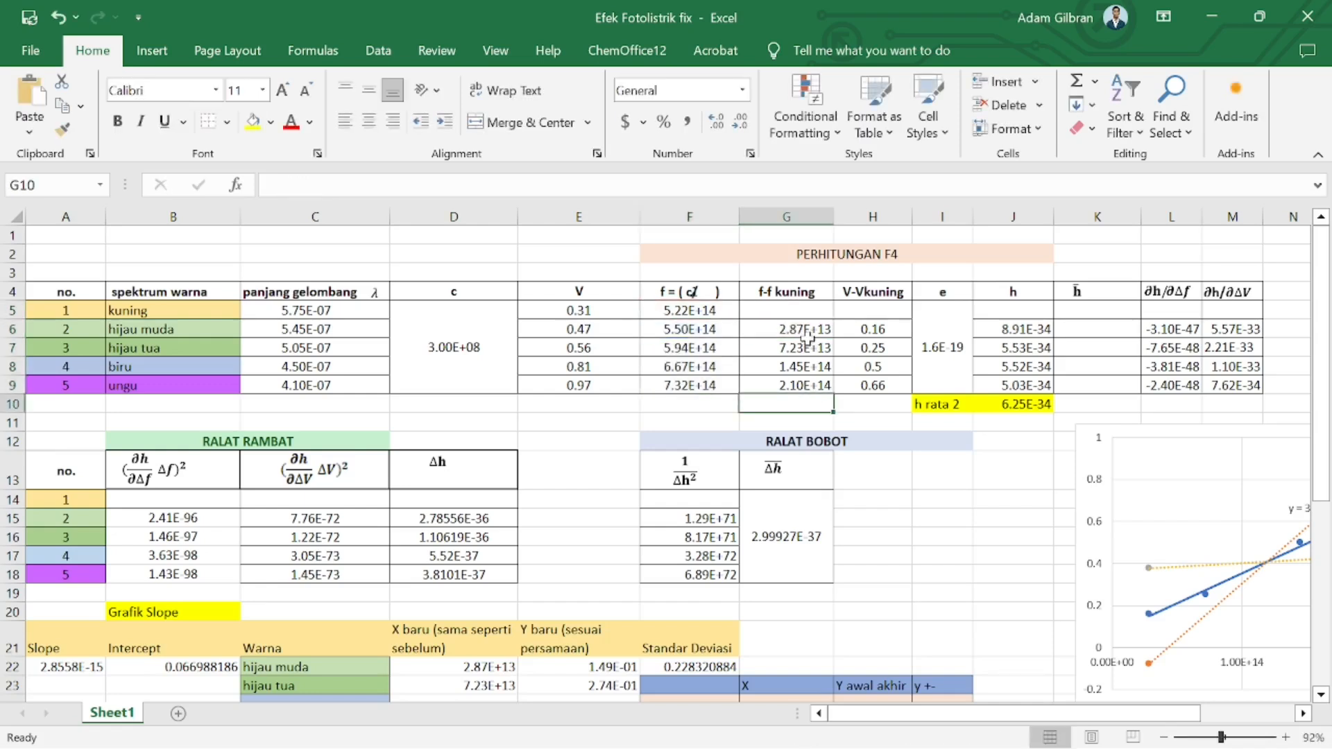
click(766, 309)
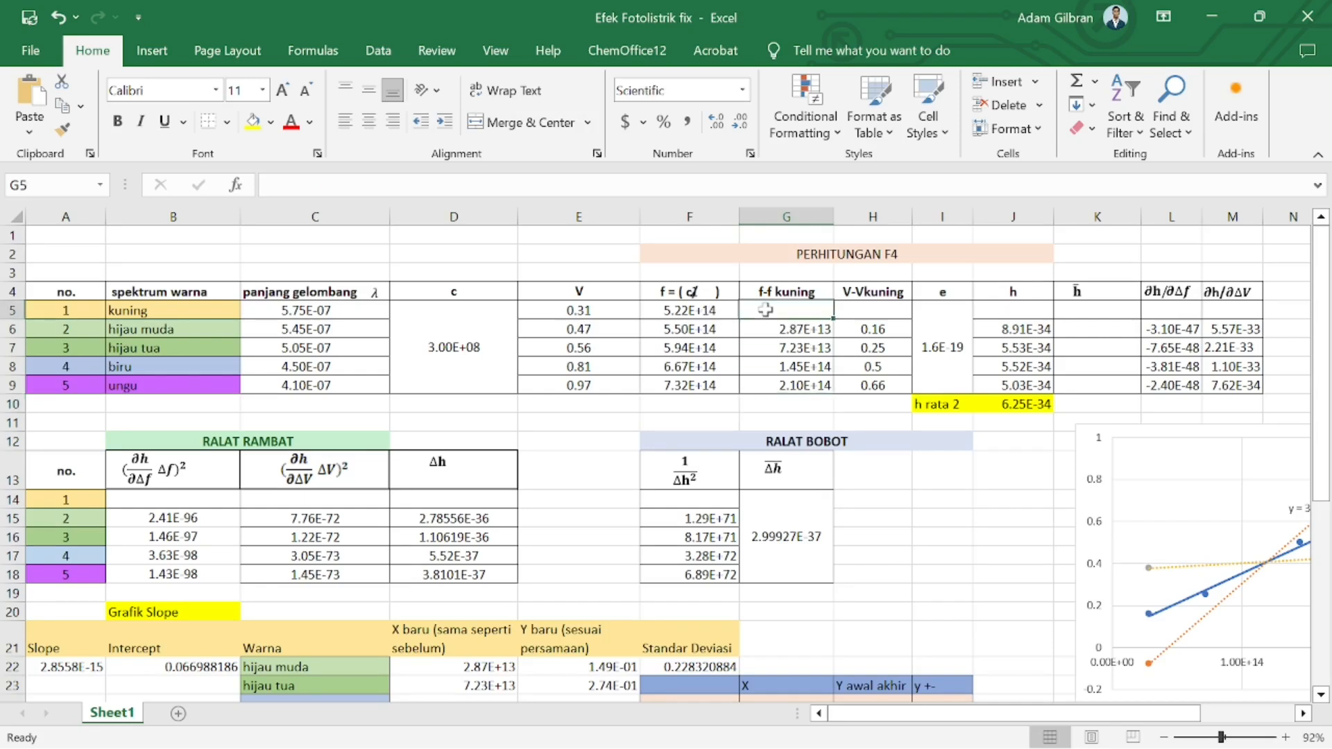
click(864, 306)
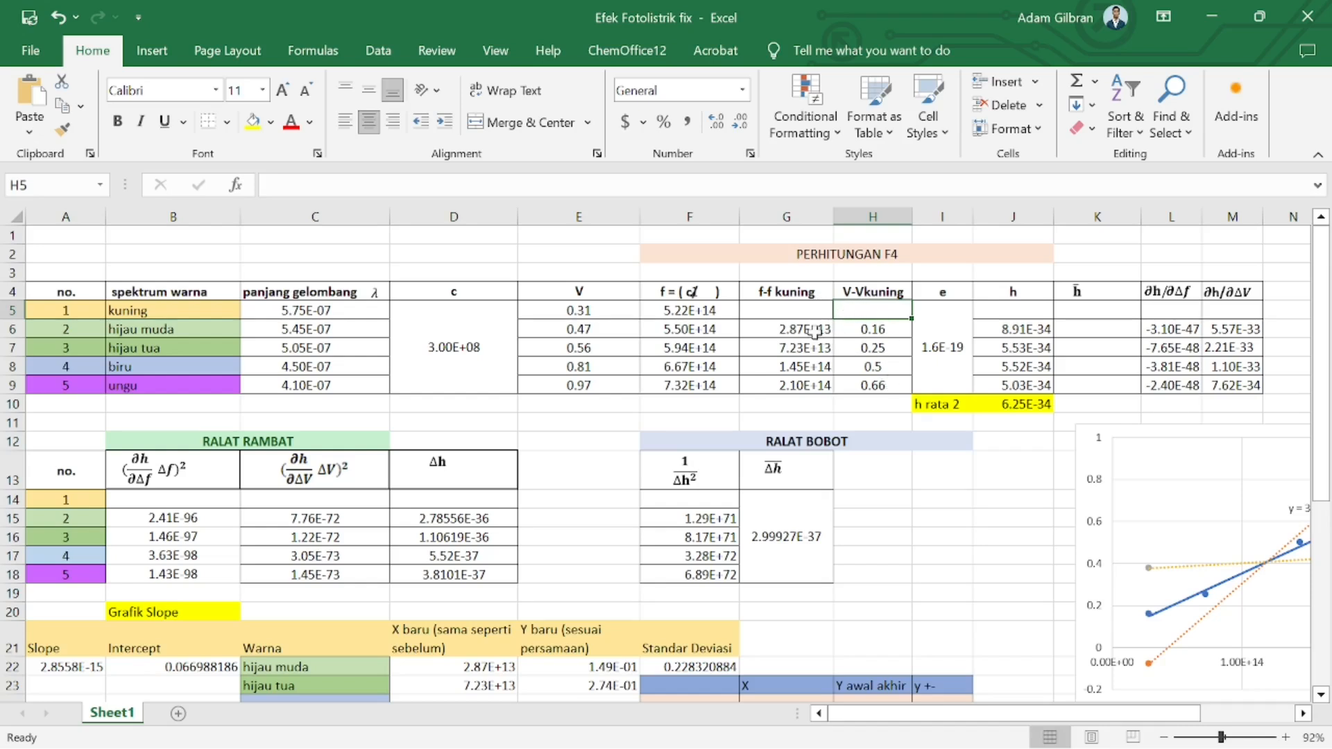
Examine the h column formulas and the h rata 2 average, dismissing the chat notification
drag(995, 329, 1016, 383)
click(932, 349)
click(1010, 341)
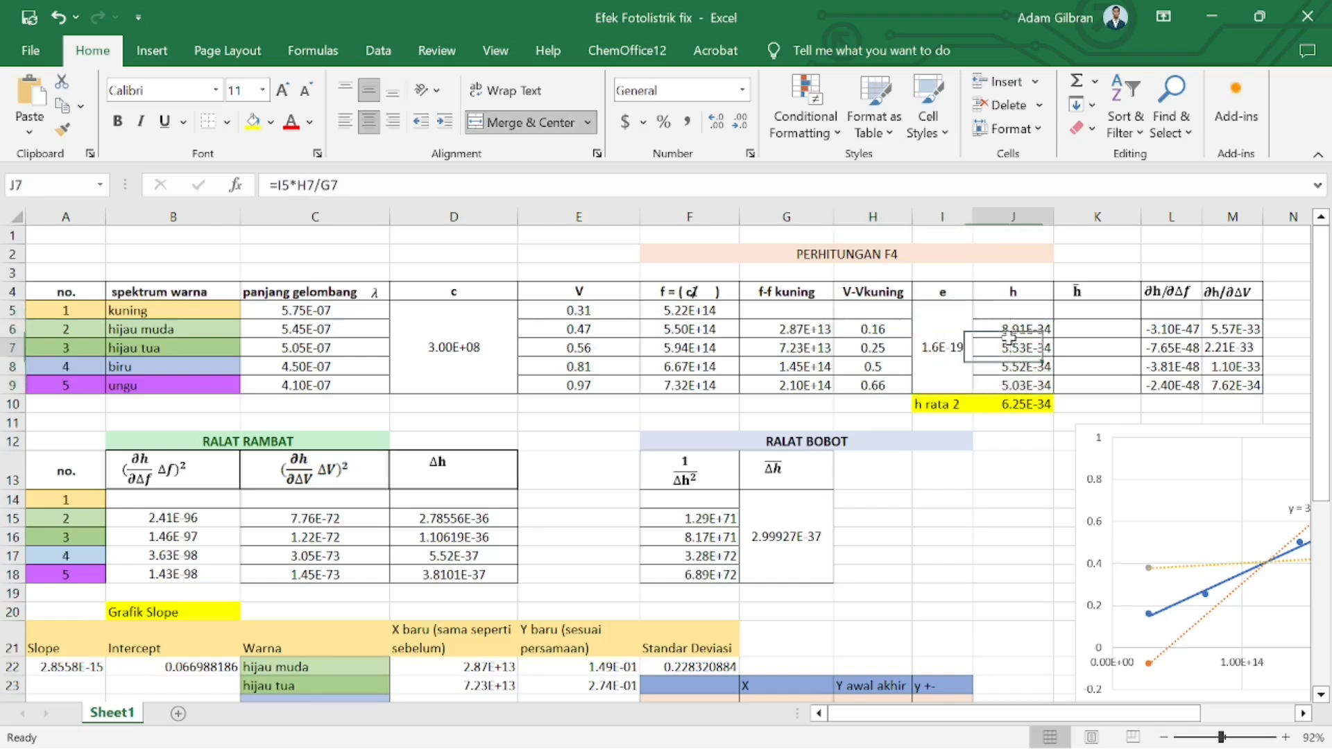
click(1011, 324)
drag(1011, 324, 881, 337)
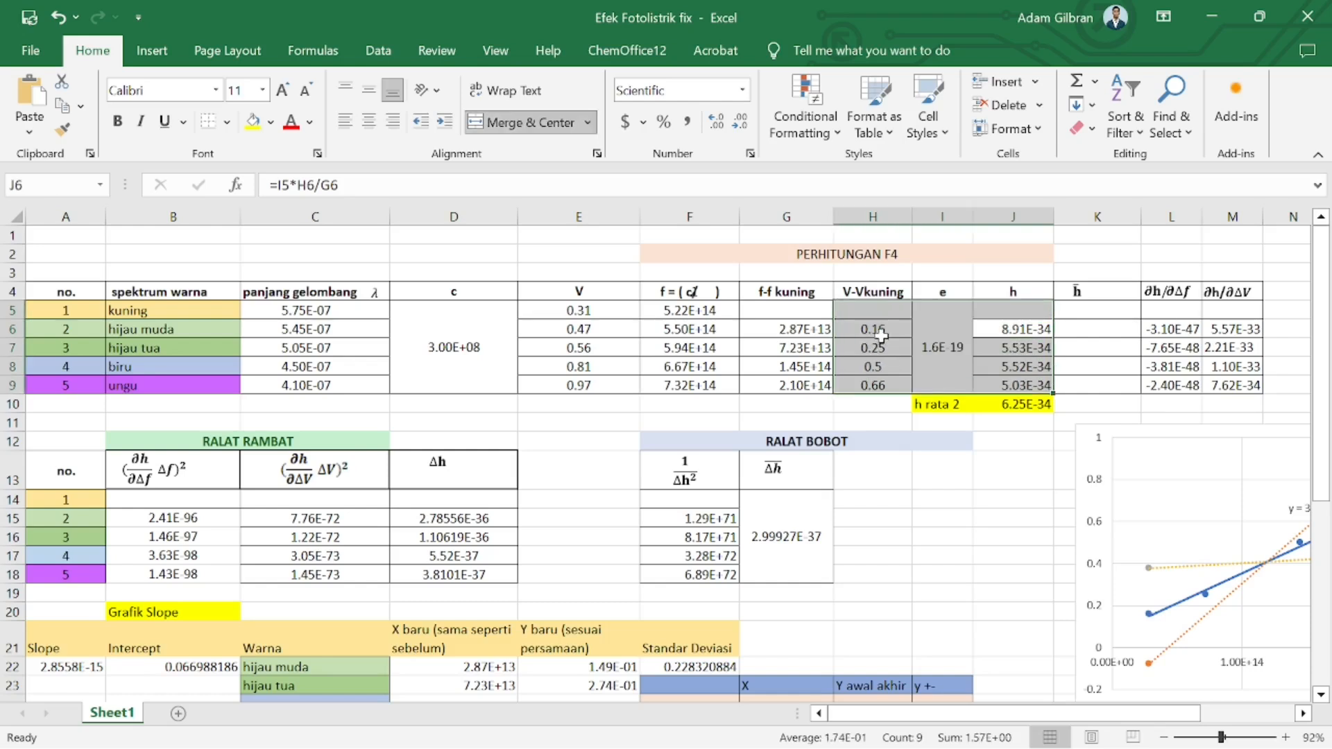
click(813, 321)
click(1032, 327)
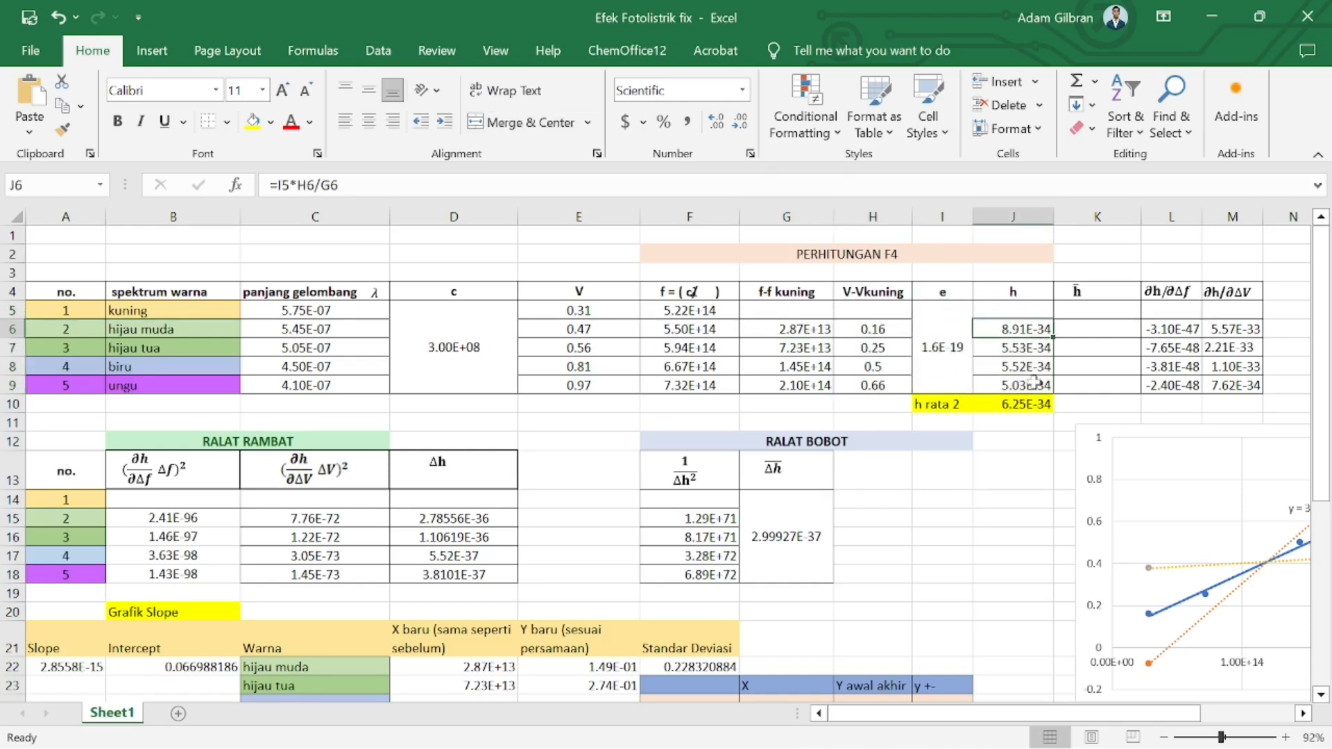
click(1013, 407)
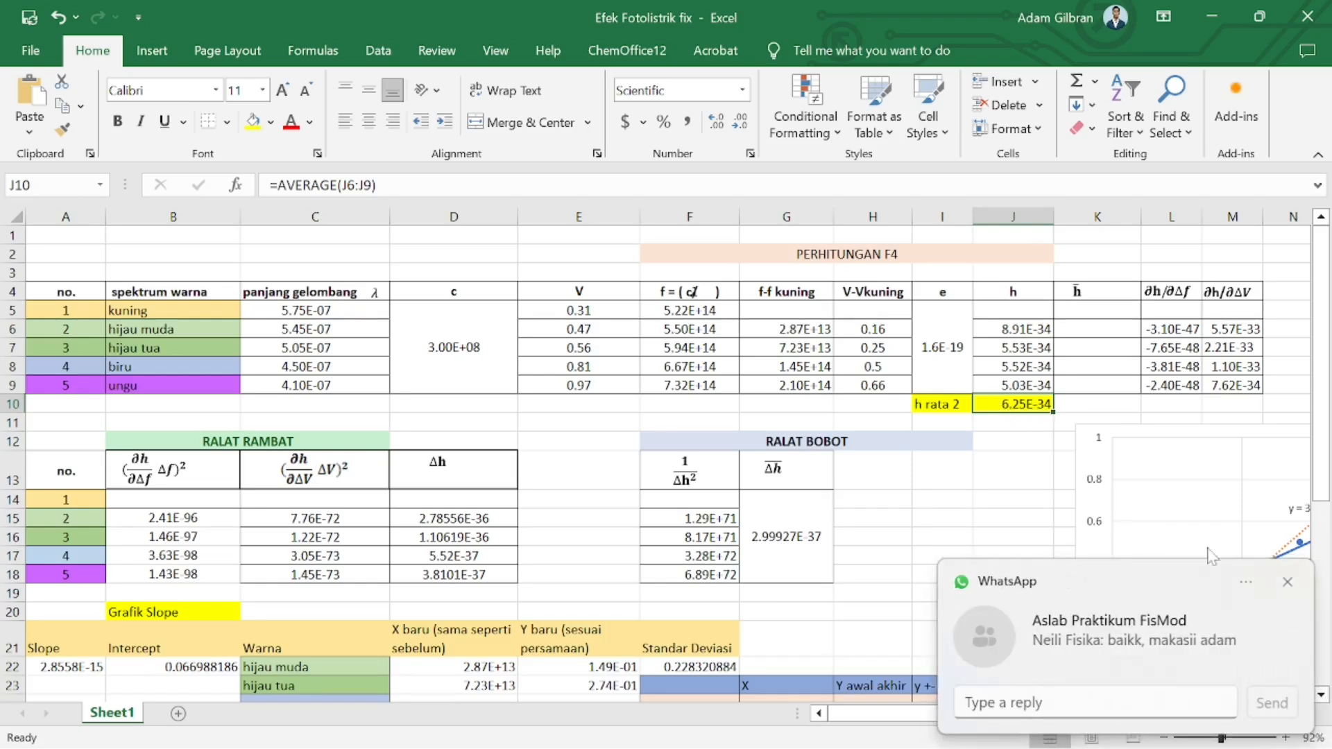
click(1289, 584)
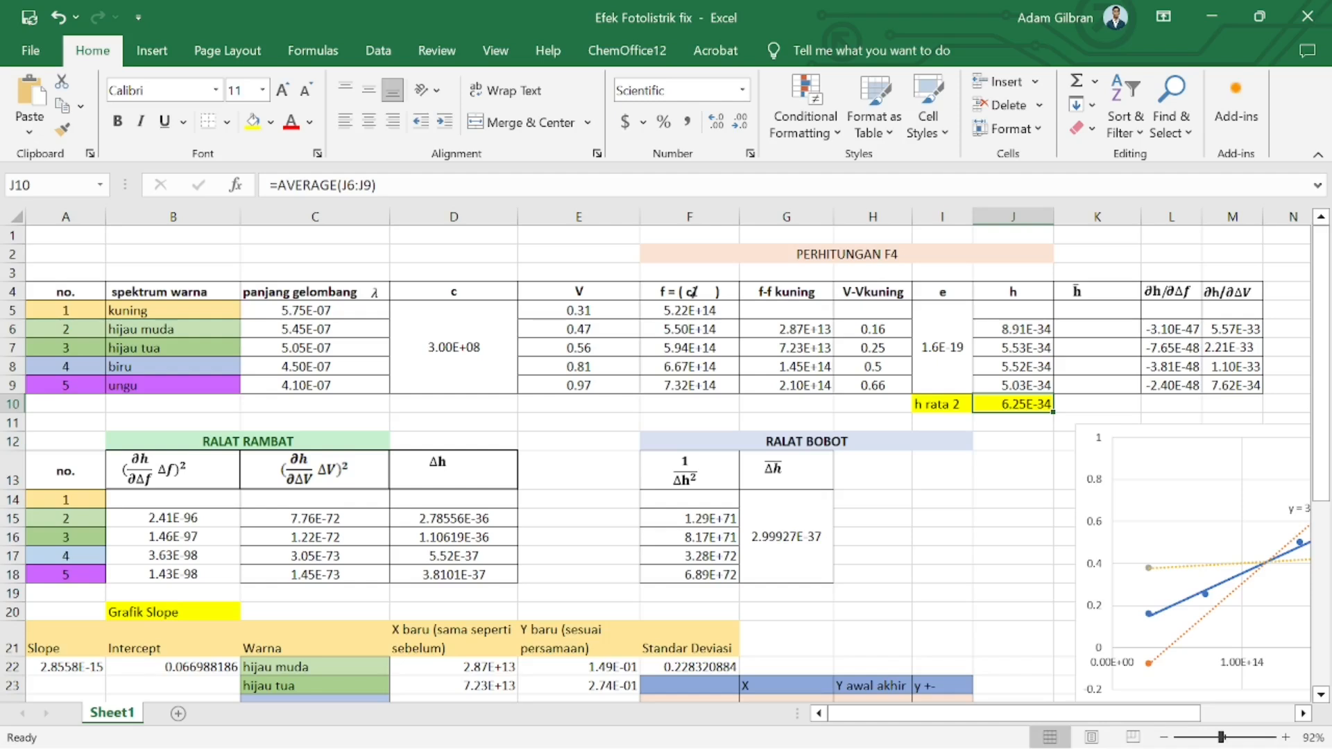
Inspect the equation headers for the partial derivatives and the Ralat Rambat columns
click(1157, 291)
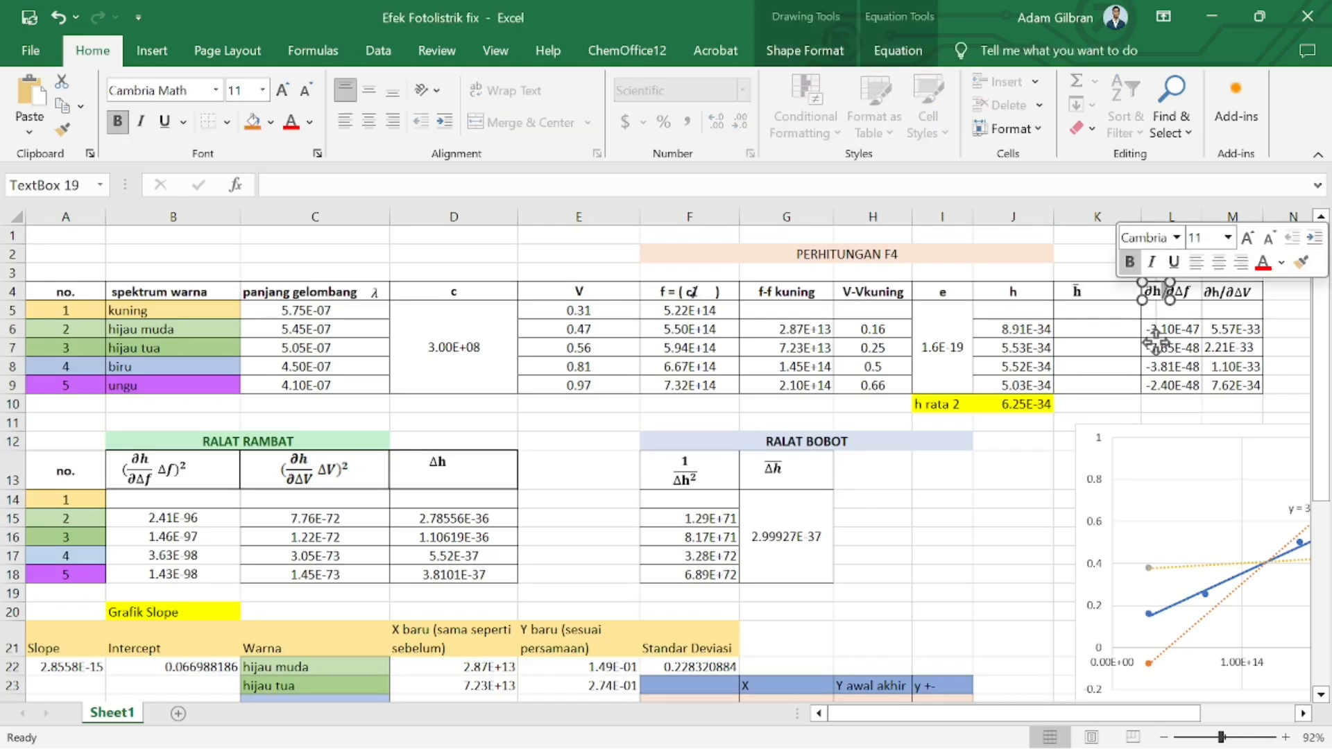
click(1228, 292)
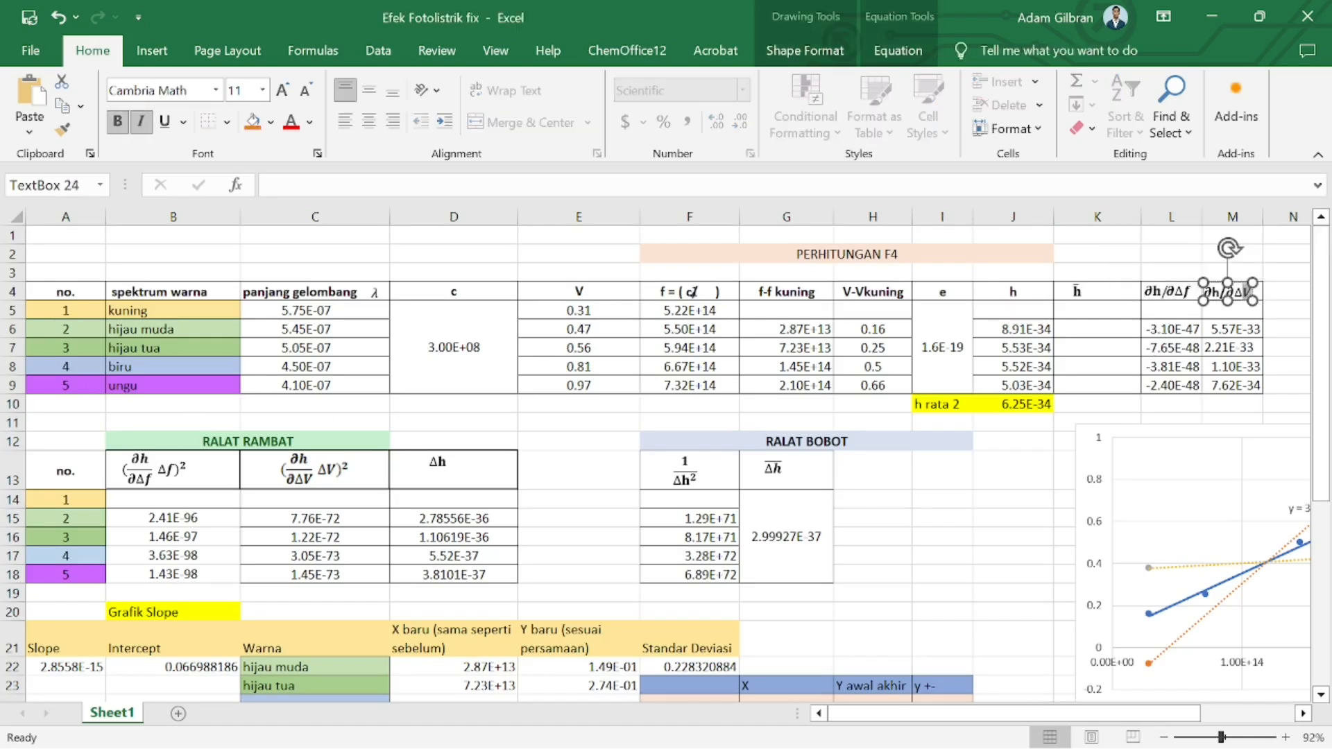
click(170, 472)
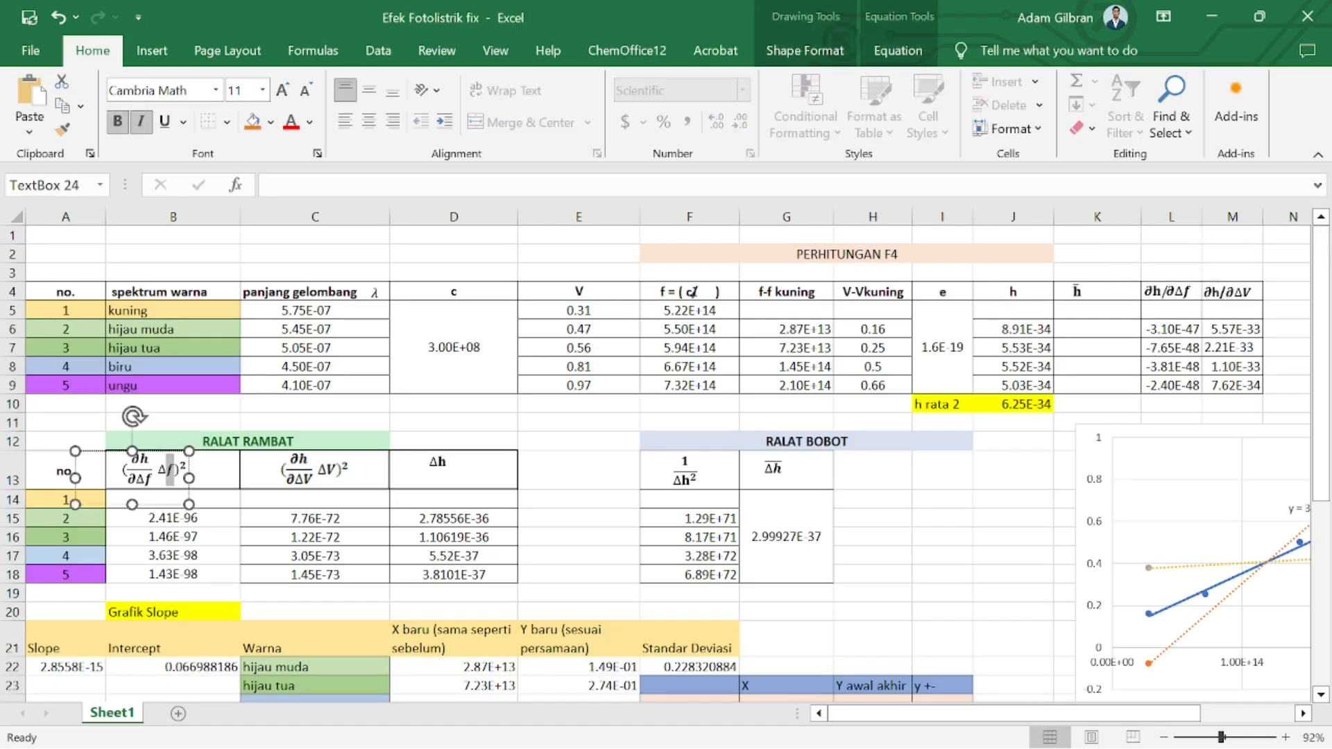
click(329, 480)
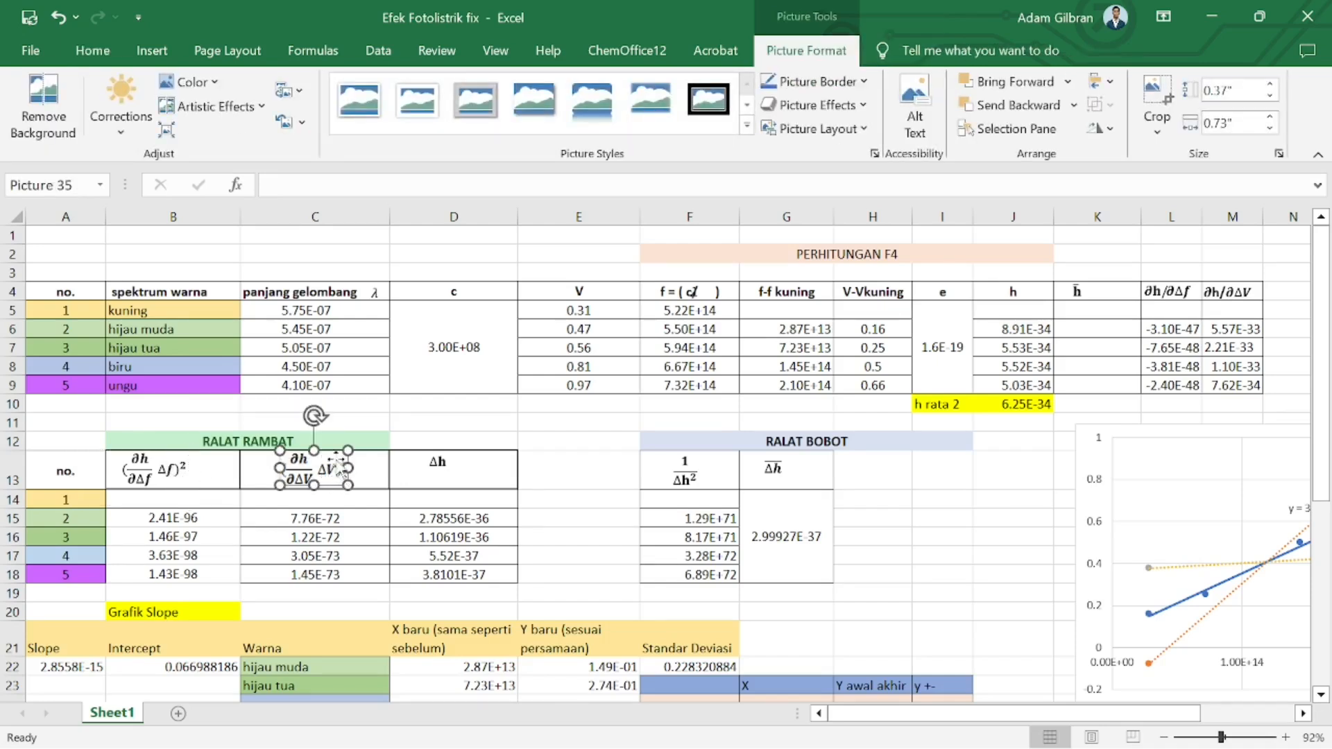
Review the Δh values and the weighted-error formula in the Ralat Bobot section
drag(466, 537, 468, 583)
drag(468, 517, 471, 575)
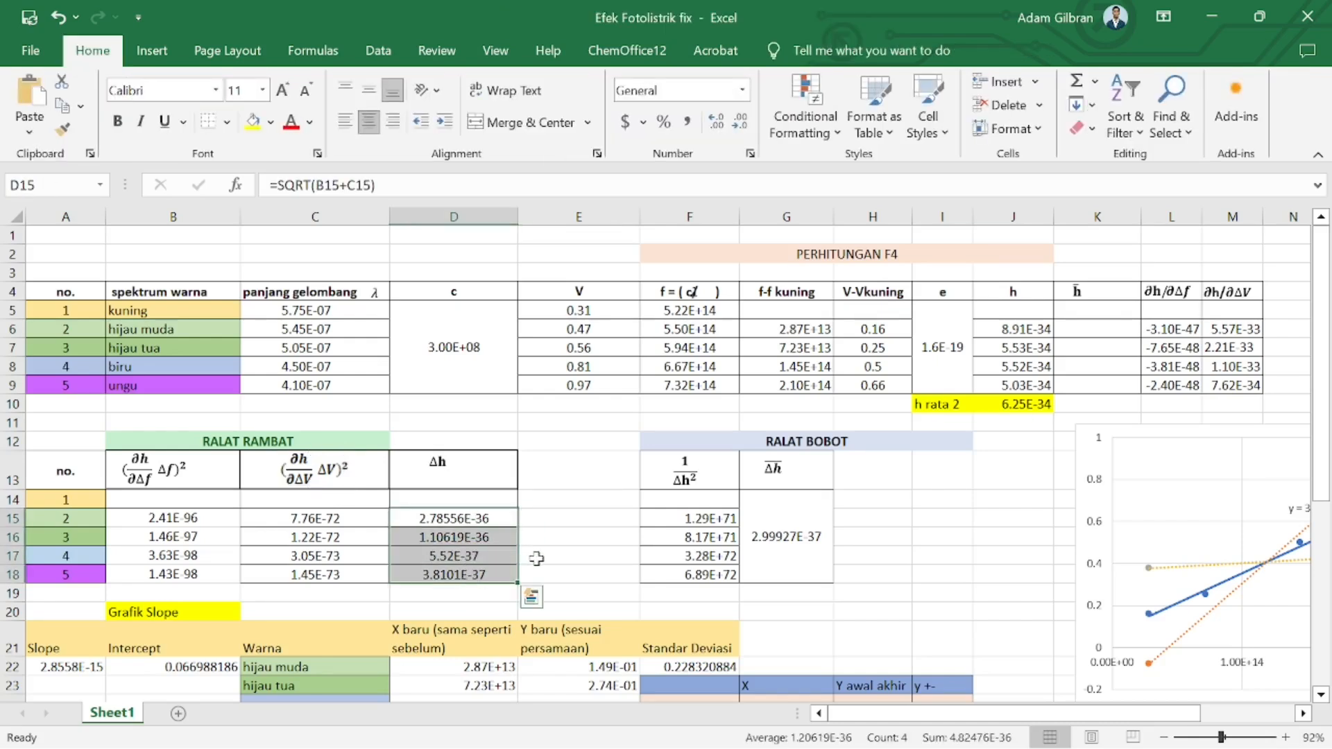
click(791, 520)
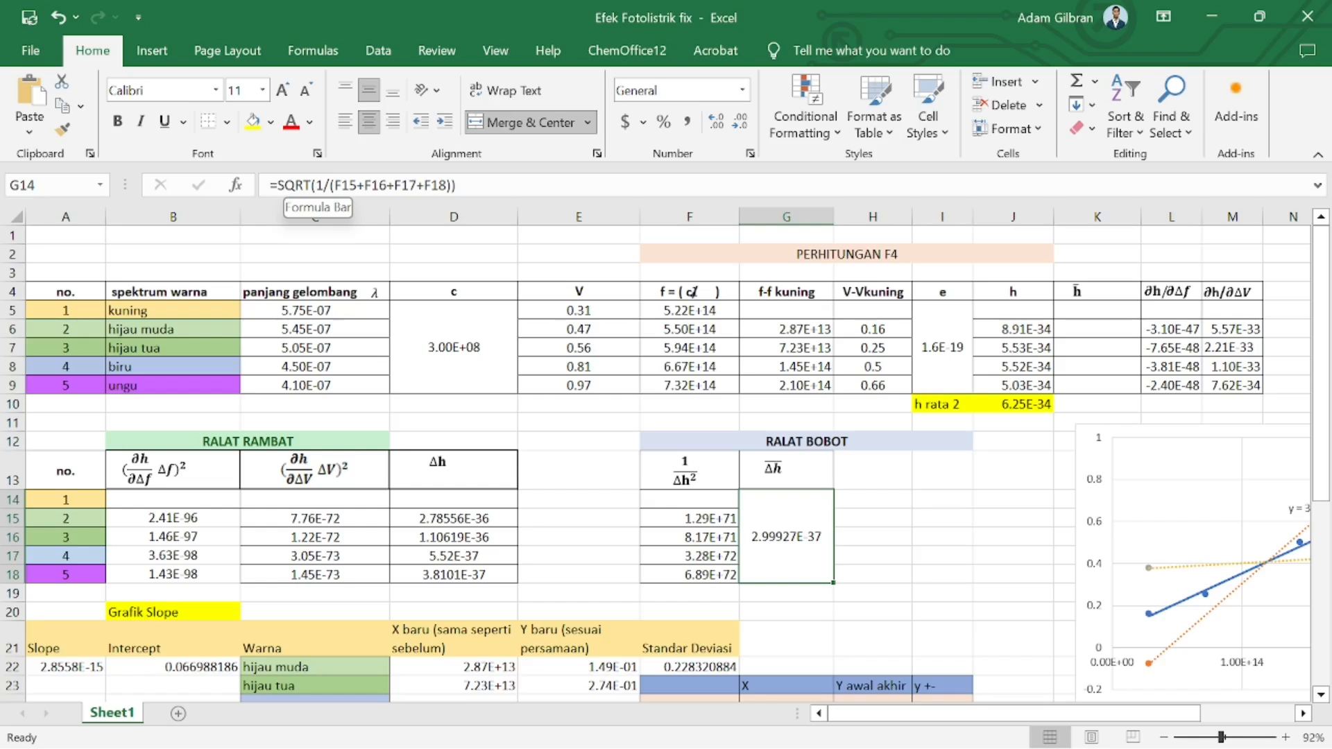
click(685, 471)
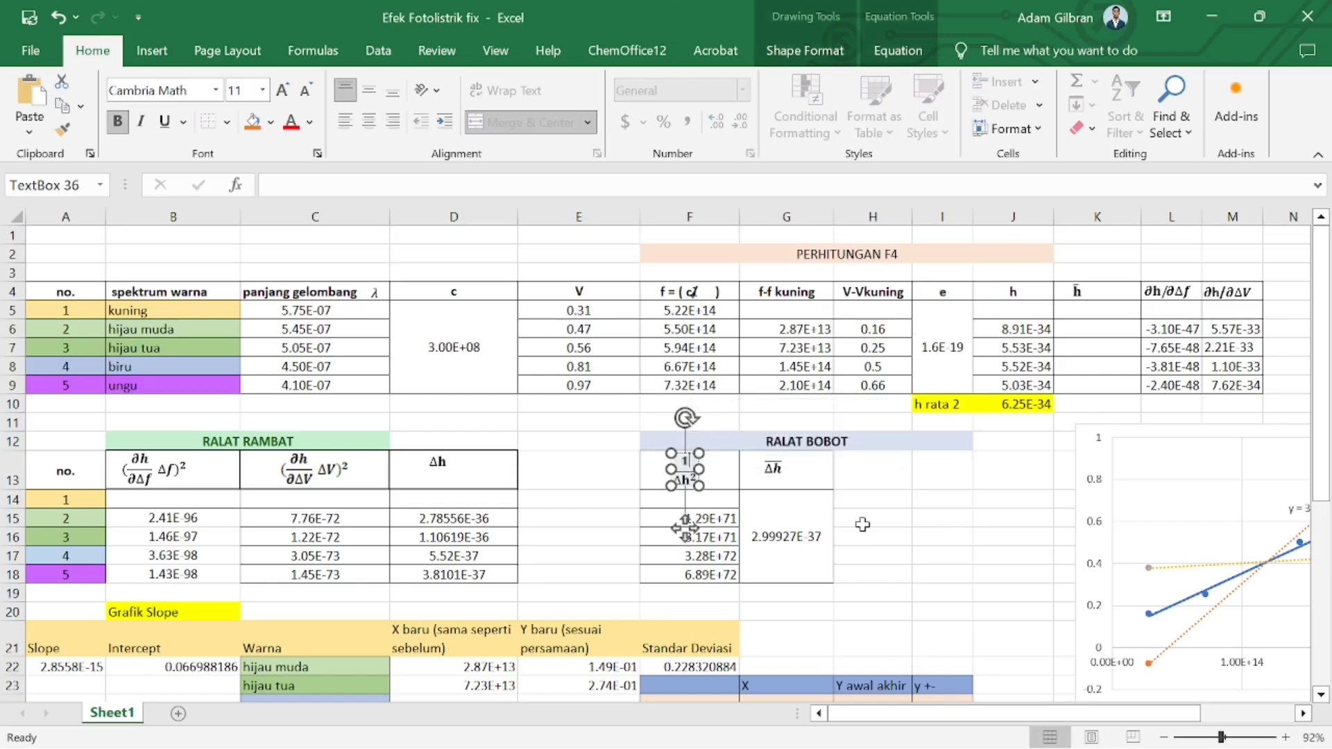
Scroll to the Grafik Slope section and inspect the Slope and Intercept formulas
scroll(863, 524, down, 3)
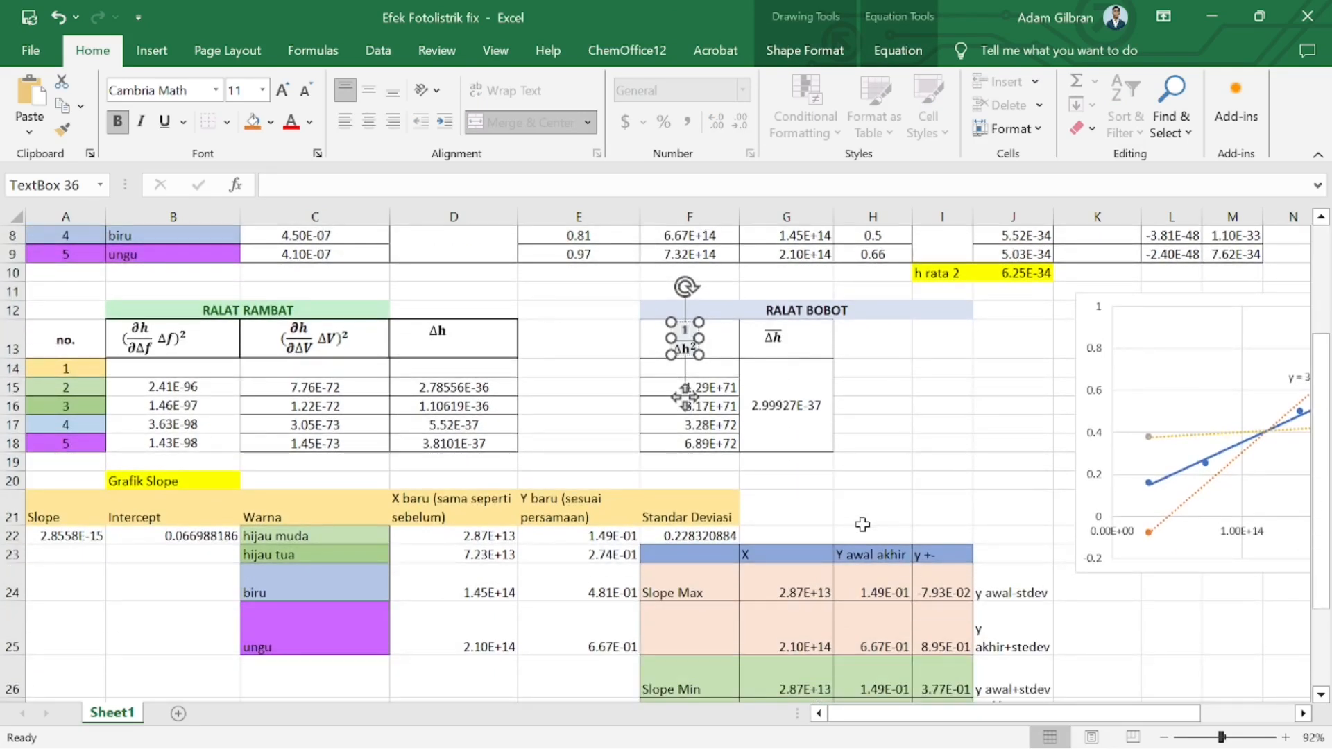
scroll(862, 525, down, 1)
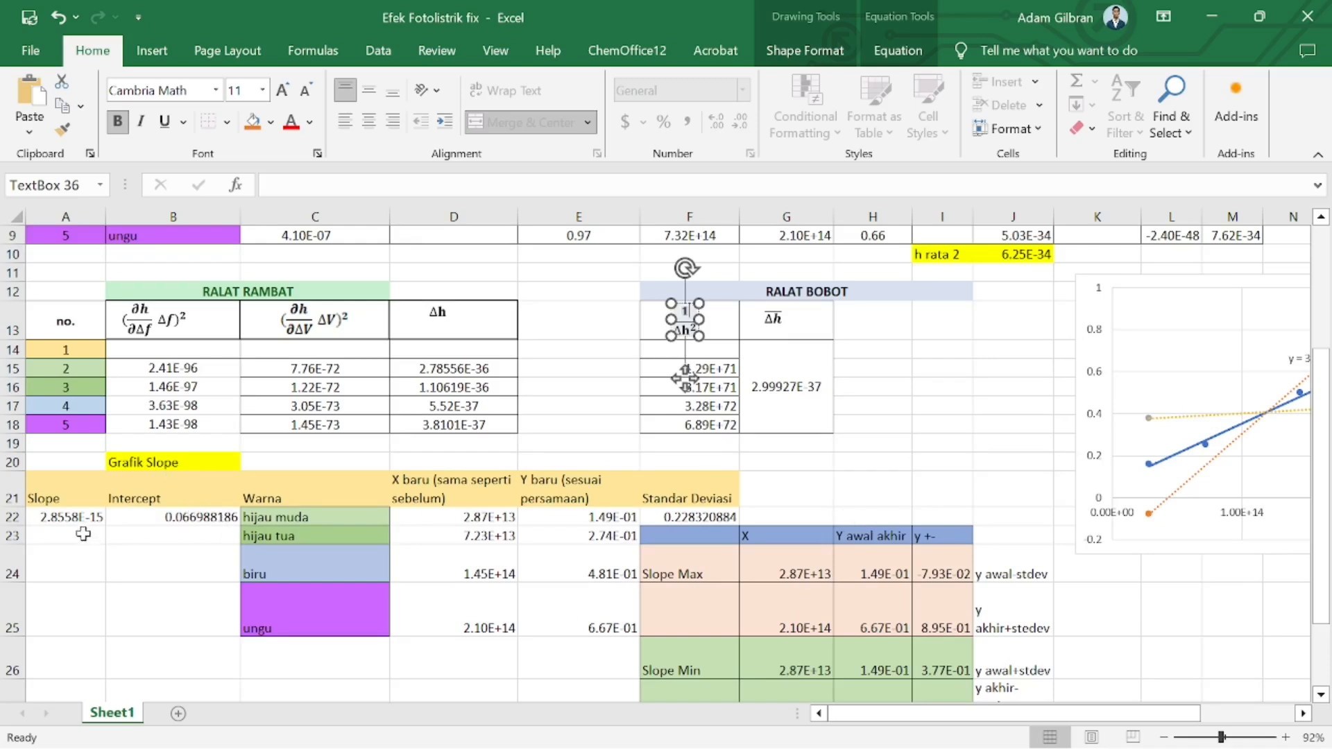
click(59, 516)
click(144, 513)
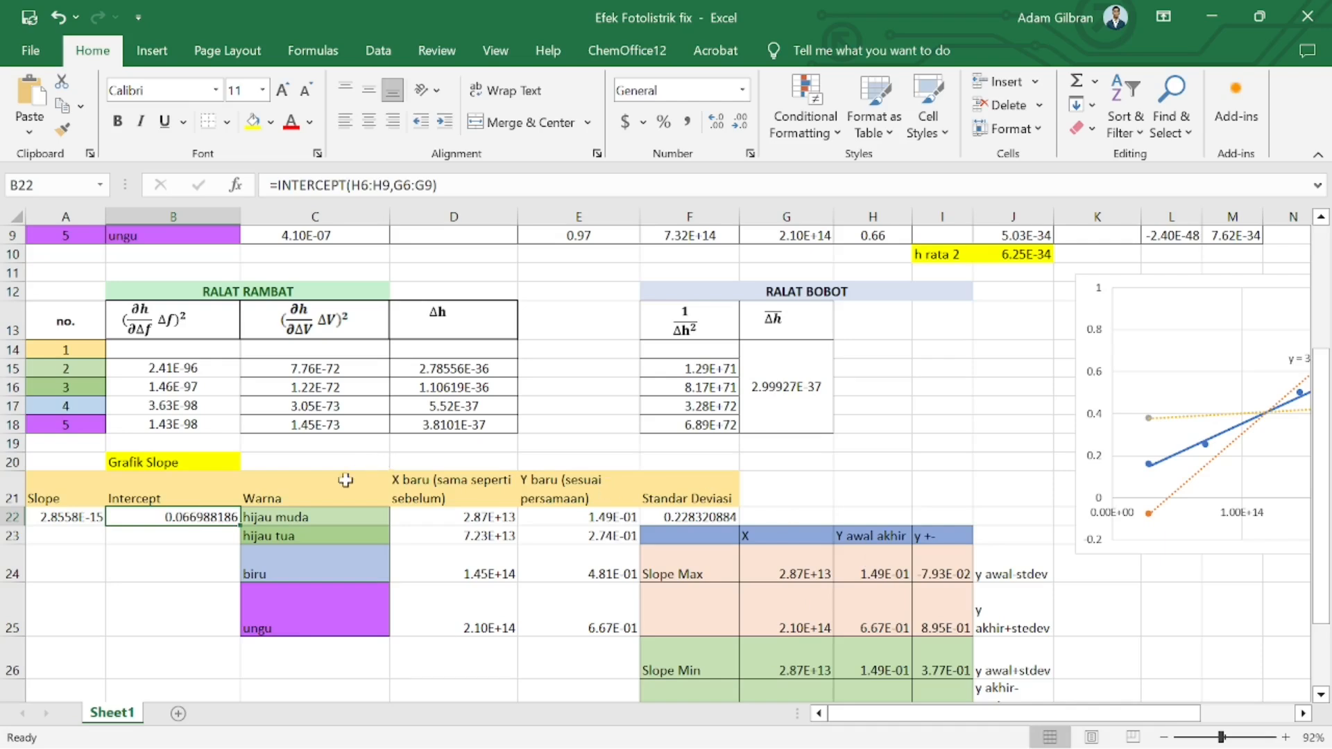
click(71, 538)
click(52, 505)
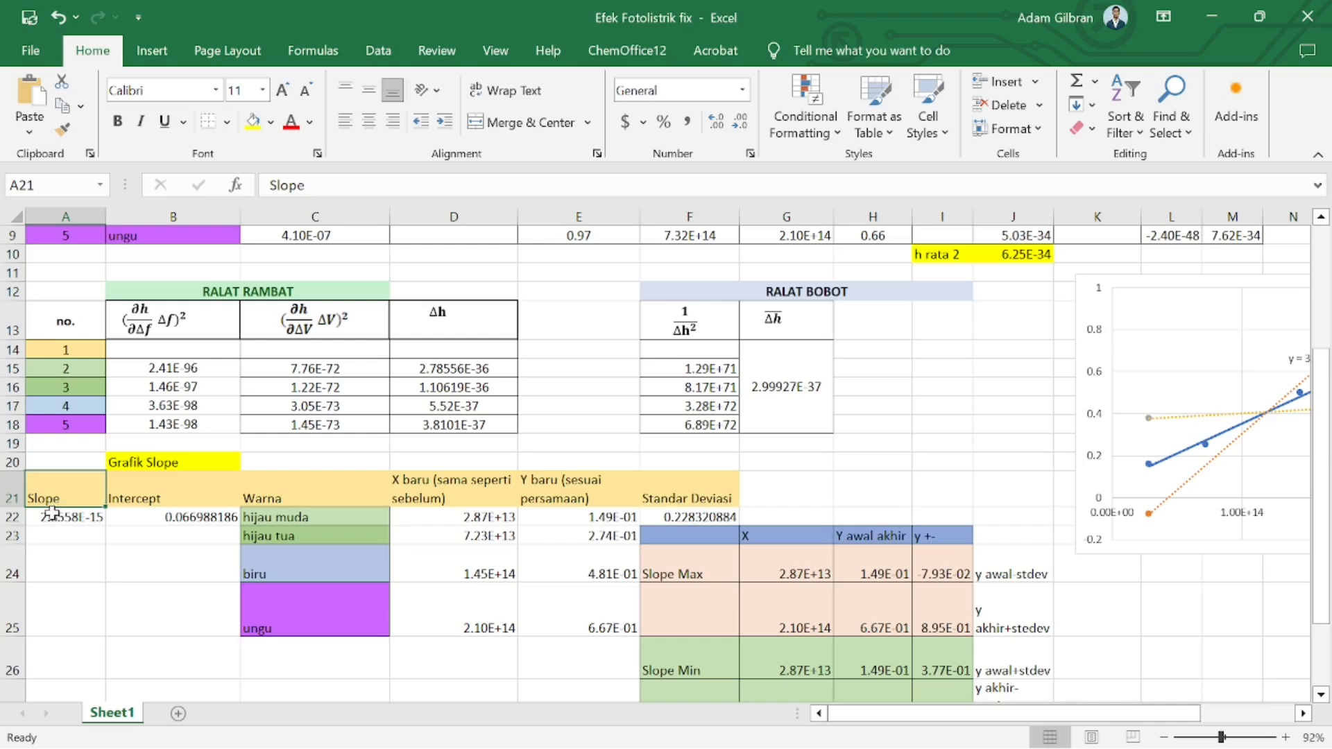
click(54, 515)
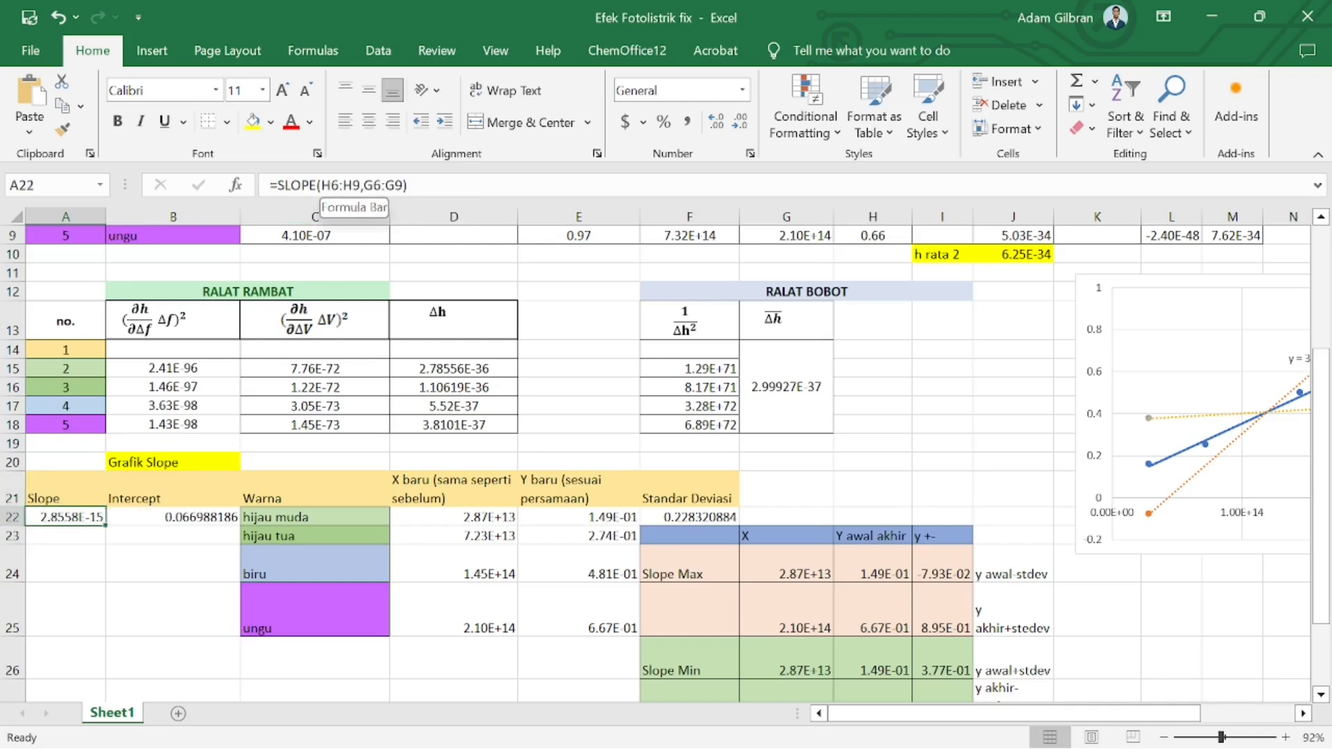
scroll(707, 332, up, 3)
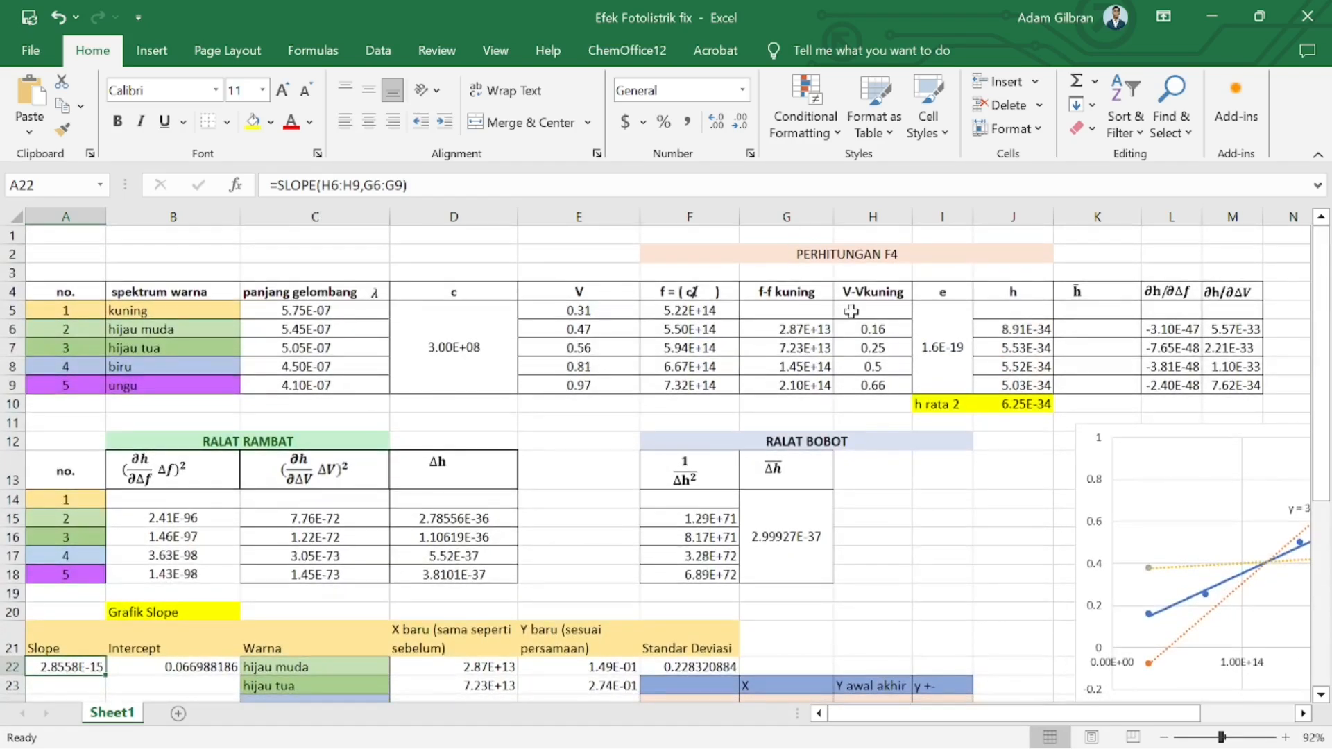
Review the V-Vkuning column again and recheck the Intercept formula in the slope section
drag(874, 322, 870, 384)
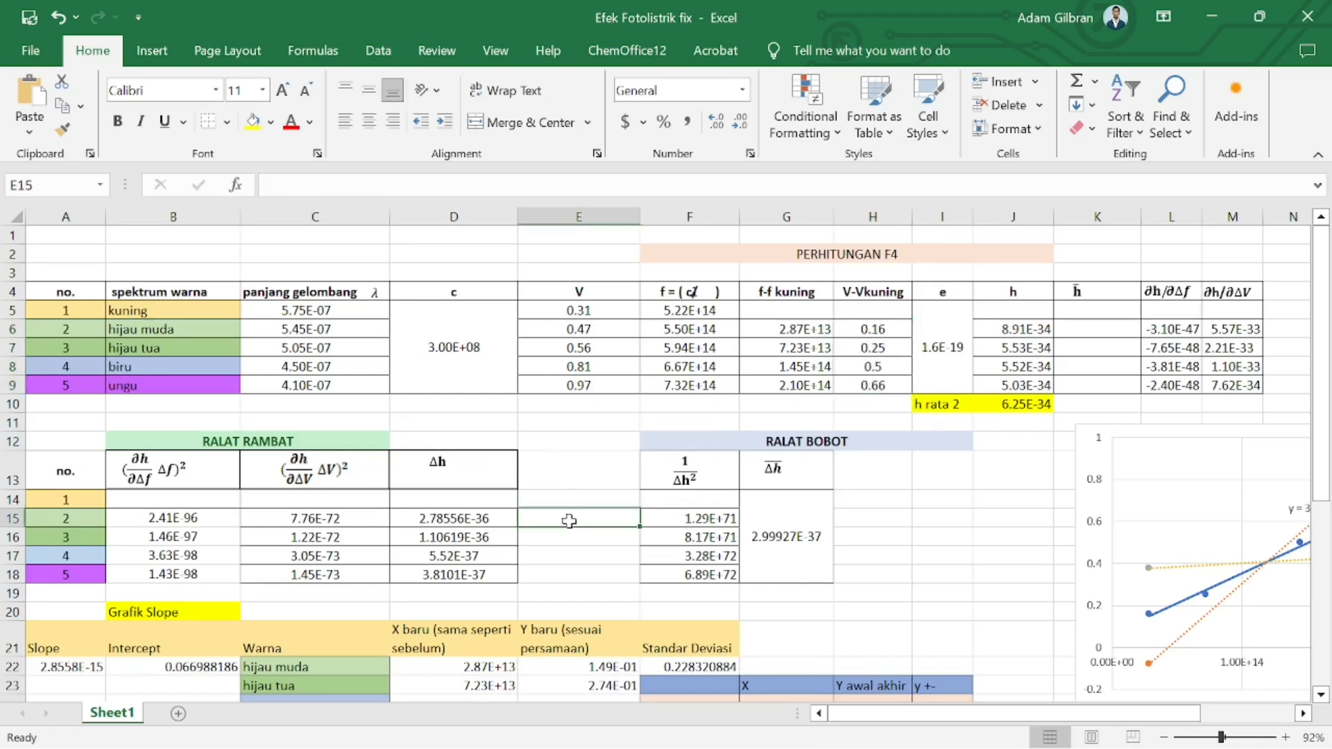
scroll(569, 521, down, 4)
click(94, 436)
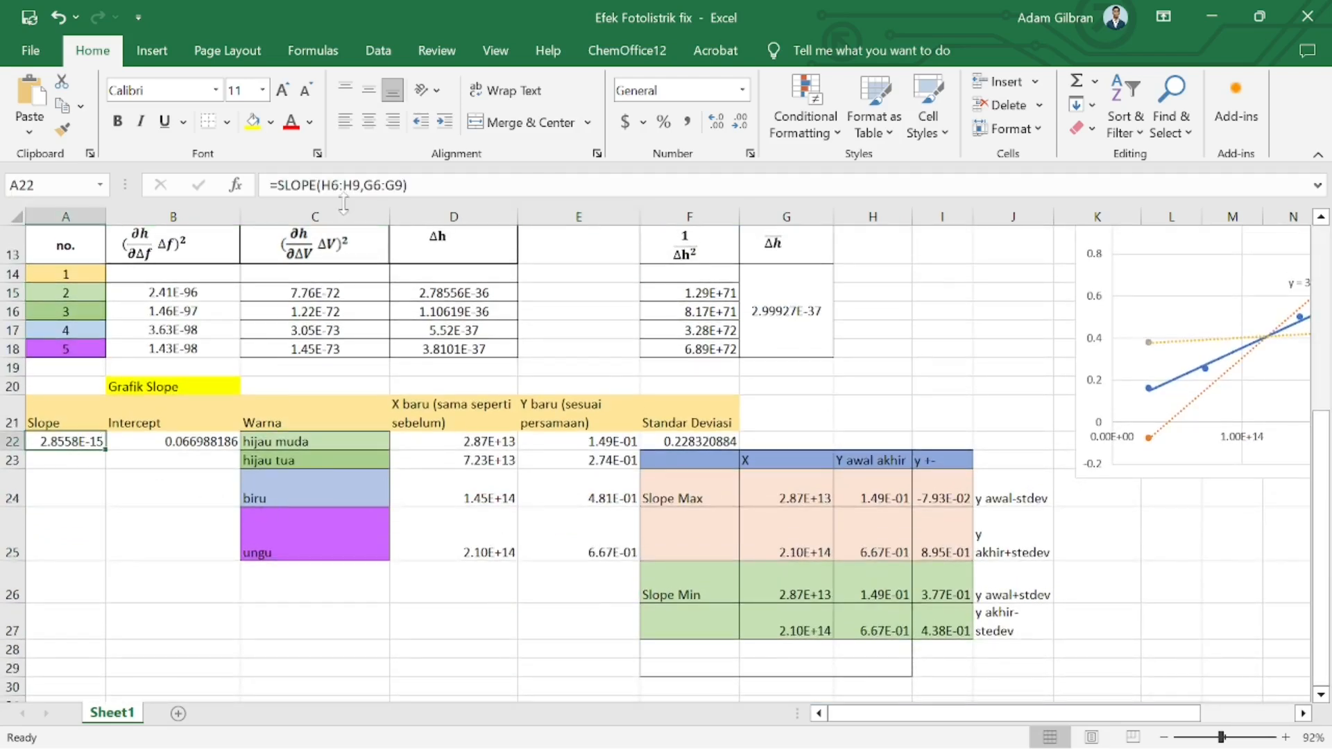
scroll(508, 240, up, 4)
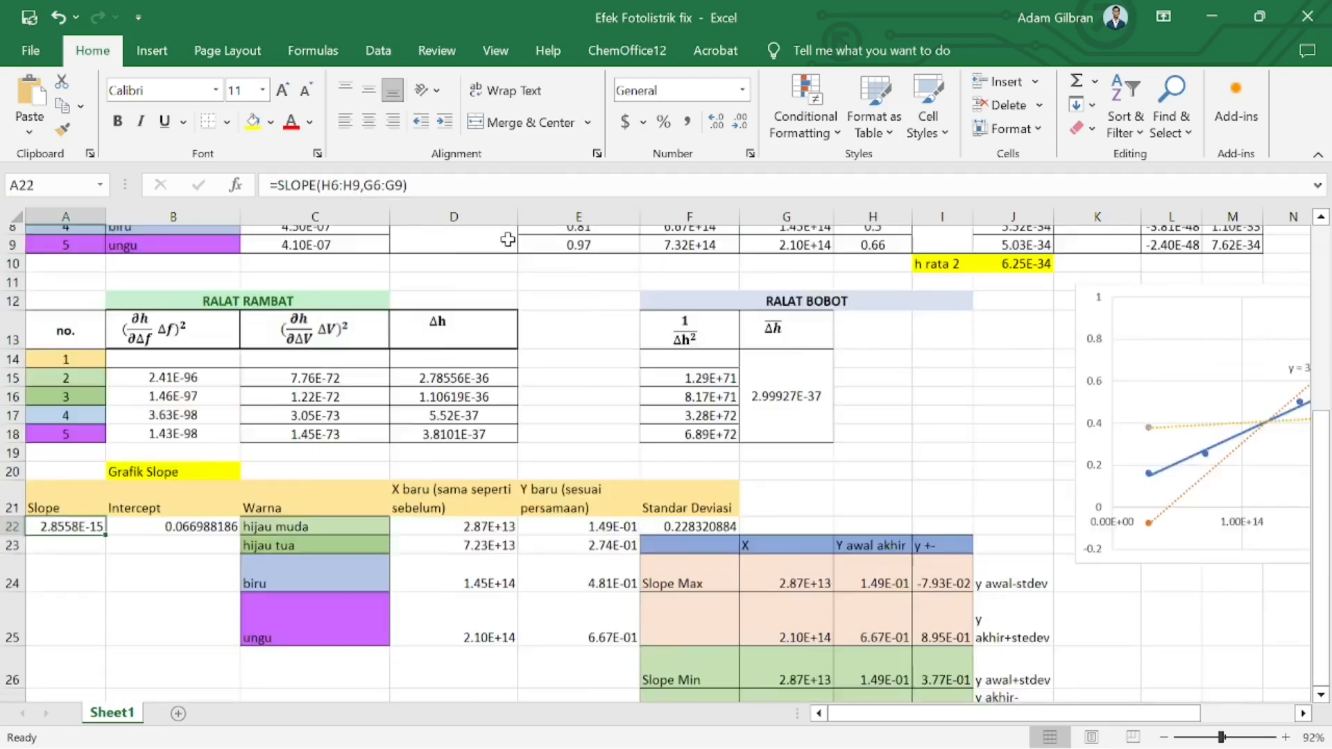
scroll(758, 528, down, 1)
scroll(758, 527, down, 1)
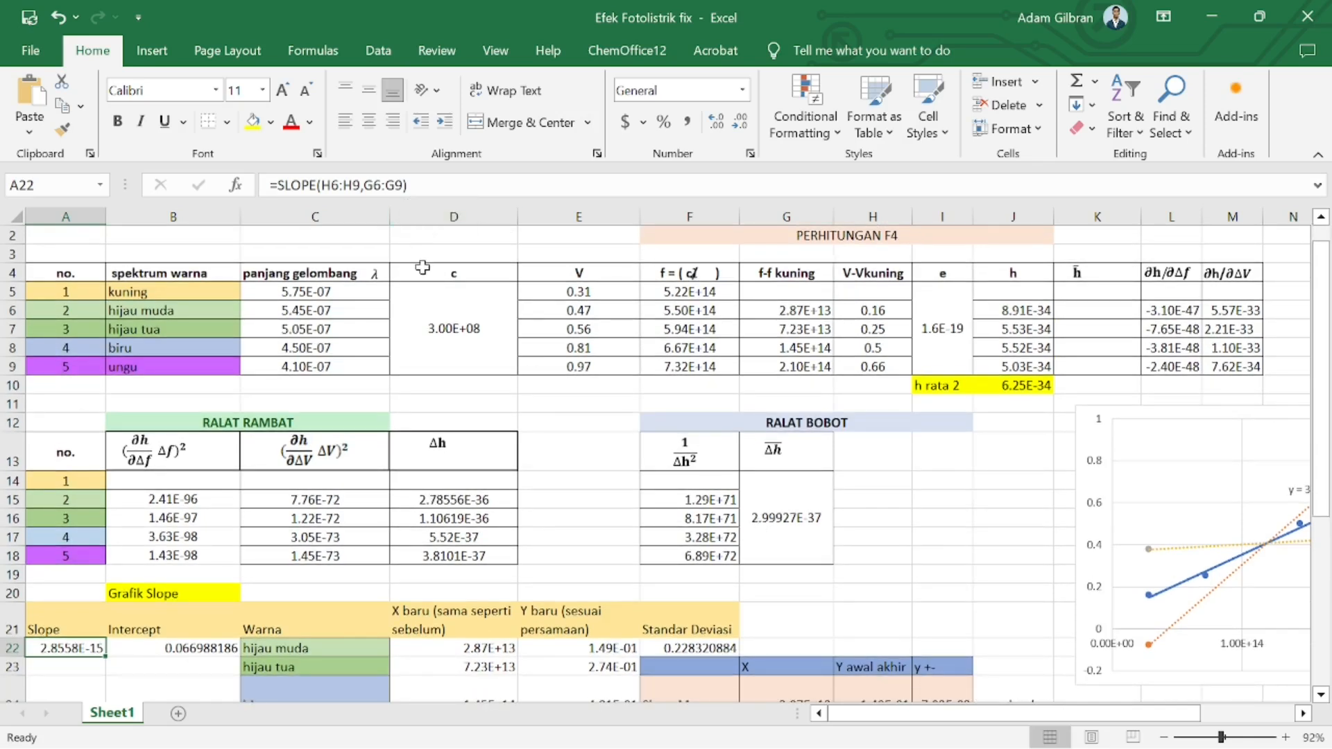
click(208, 648)
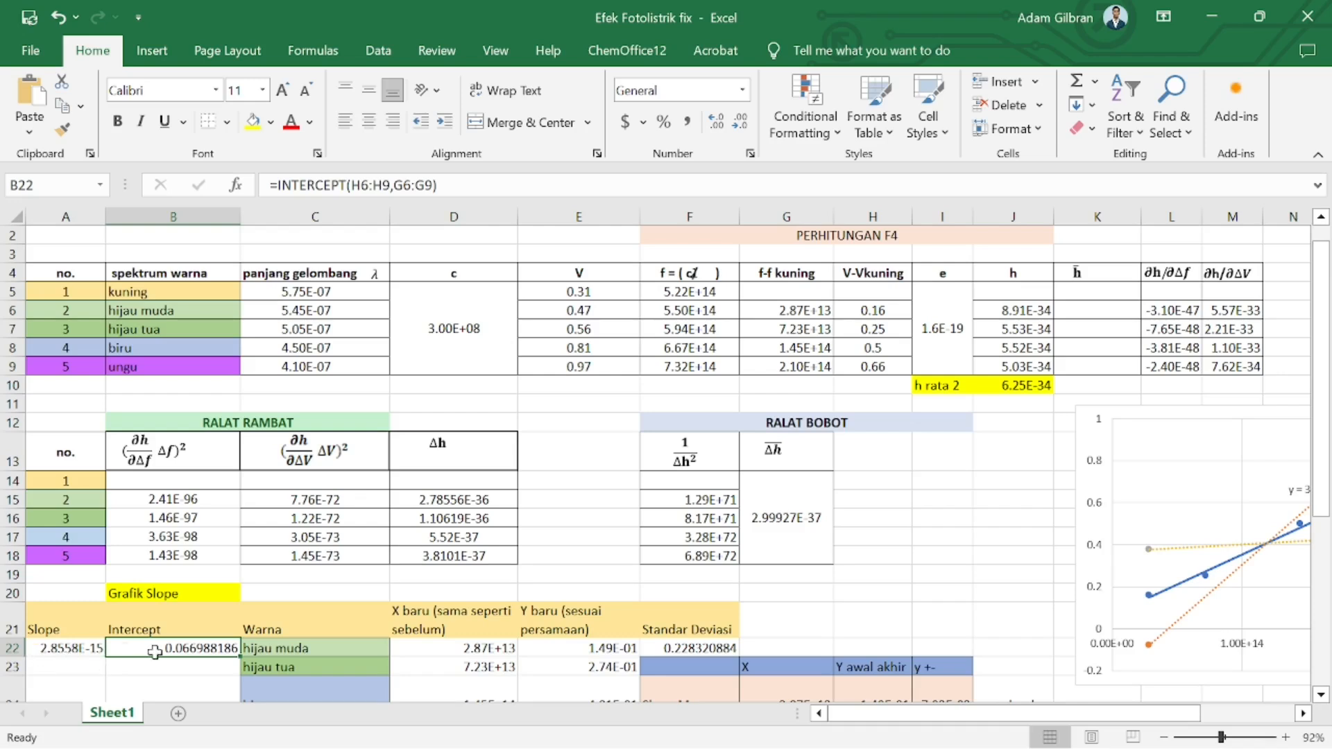
scroll(305, 654, down, 3)
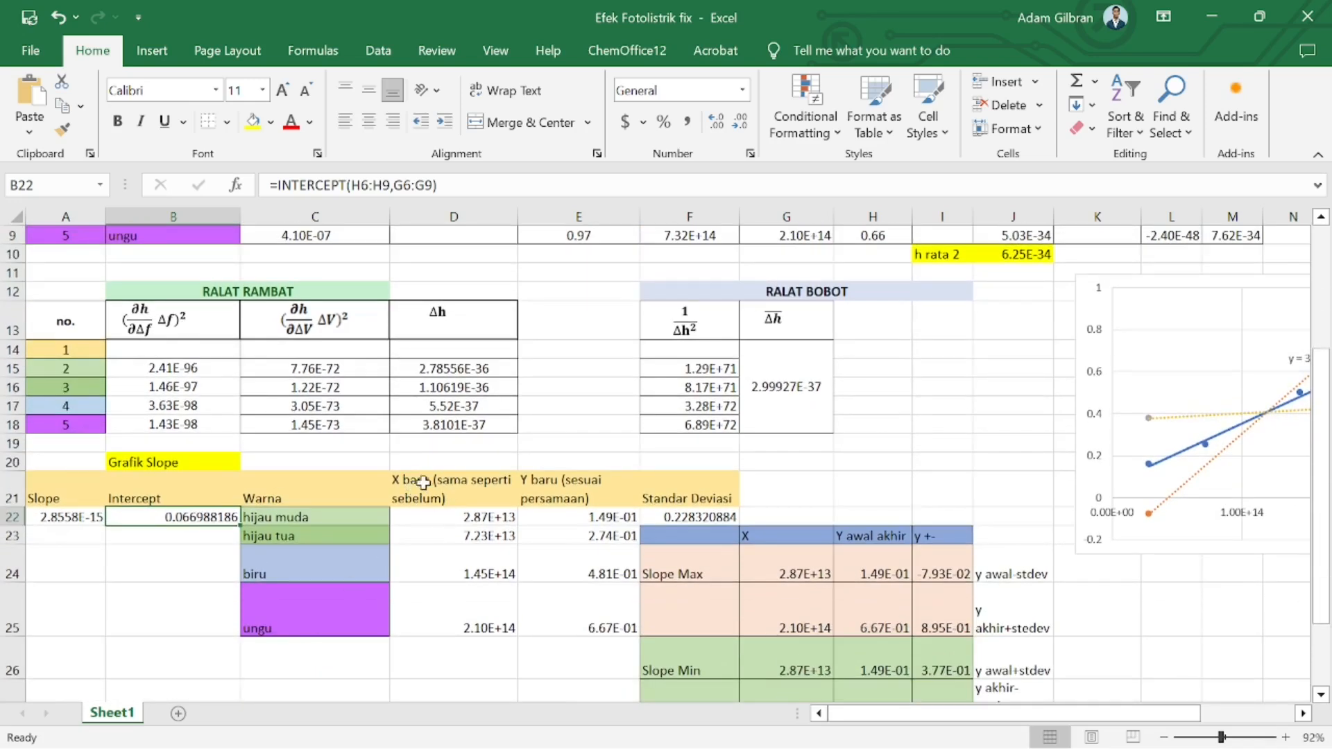
Inspect the X baru formula in the Grafik Slope section and cancel the accidental cell move
drag(437, 517, 461, 659)
click(473, 522)
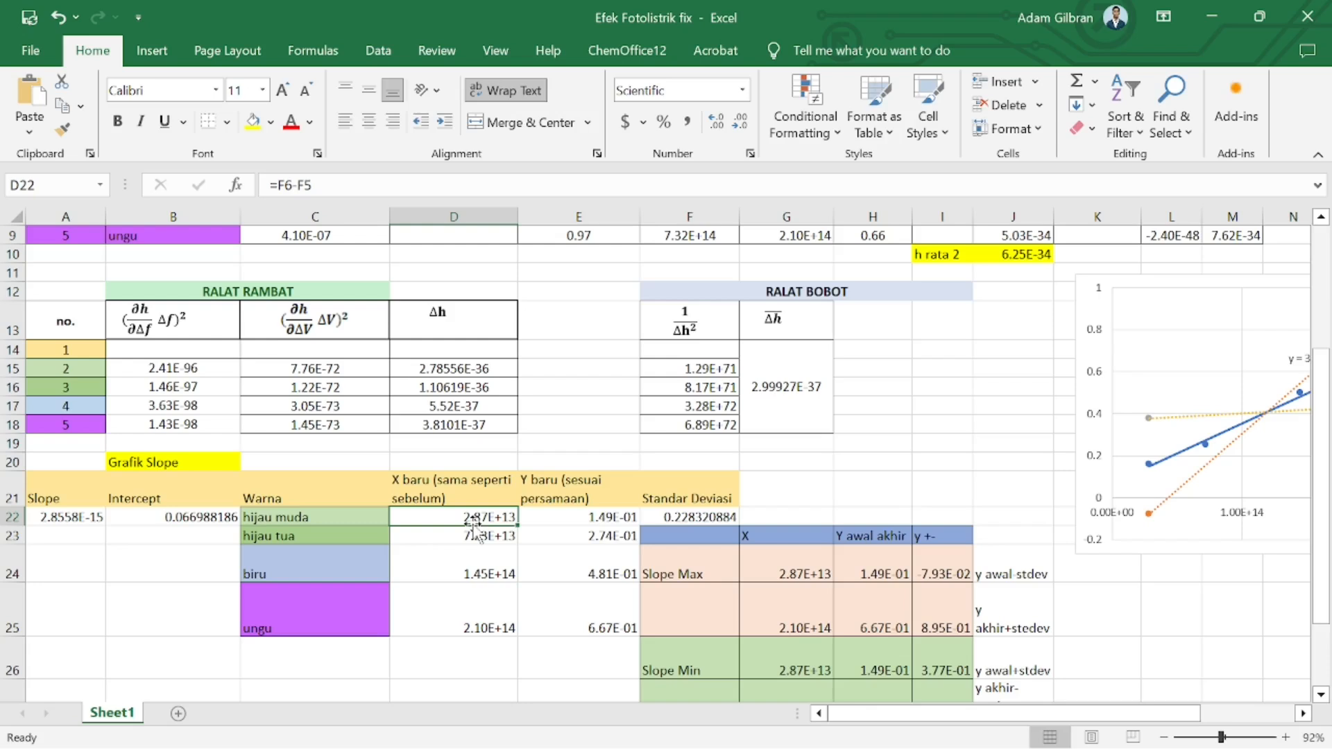
mouse_move(474, 525)
mouse_down()
mouse_move(494, 563)
mouse_move(486, 534)
mouse_up()
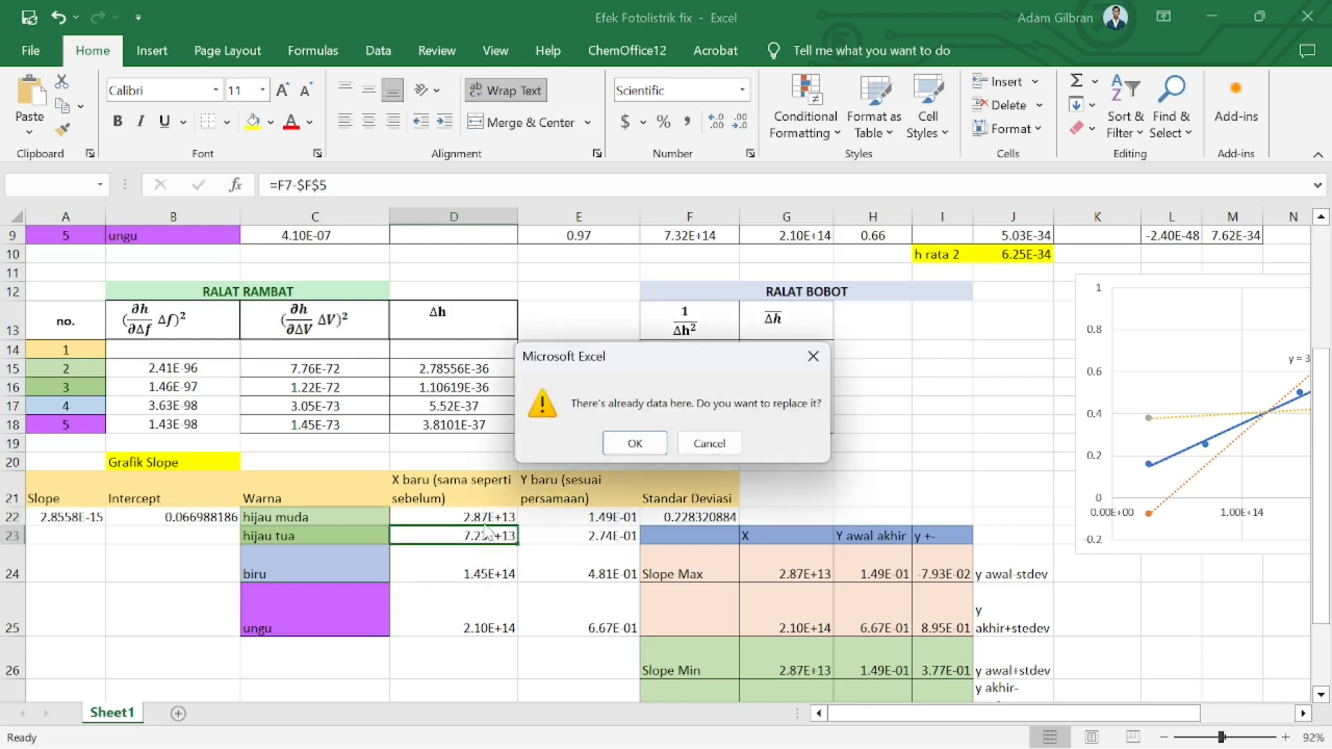
click(813, 356)
Review the f-f kuning values in the calculation table at the top of the sheet
scroll(808, 358, up, 3)
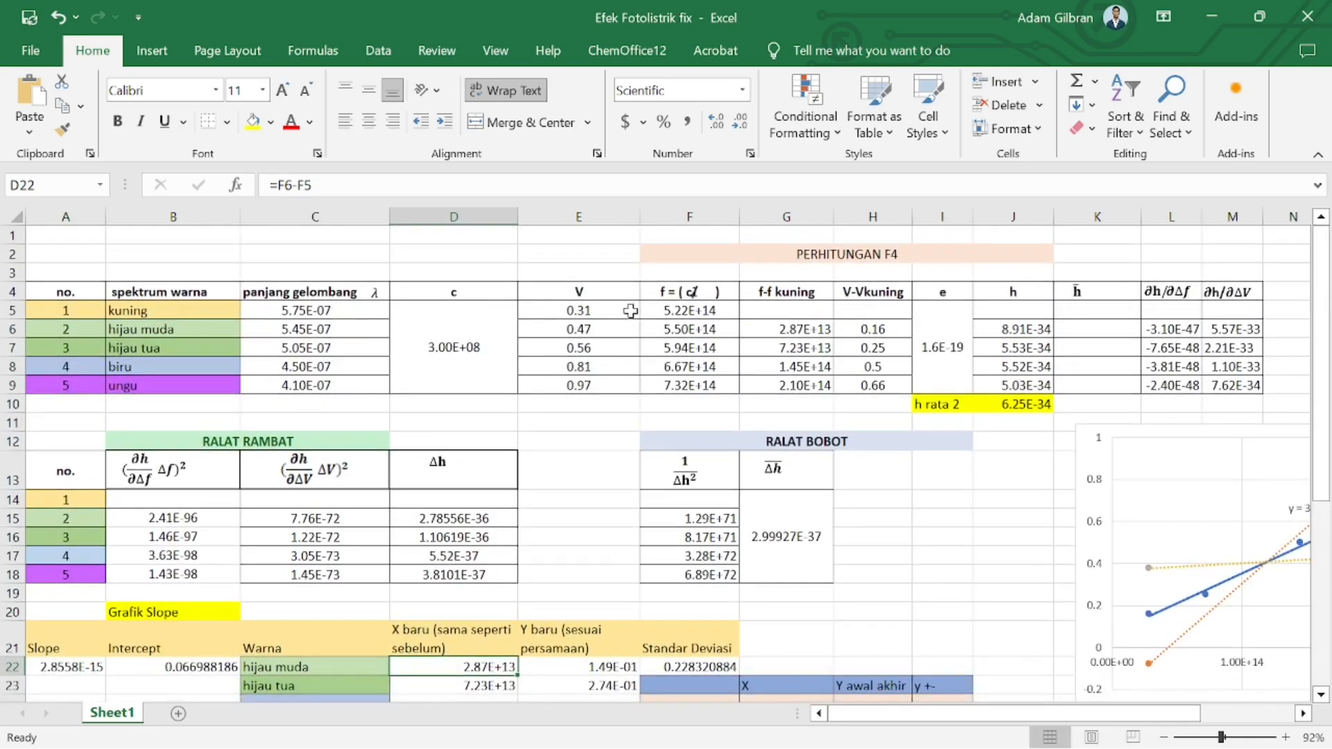
click(774, 313)
click(785, 333)
drag(785, 335, 791, 387)
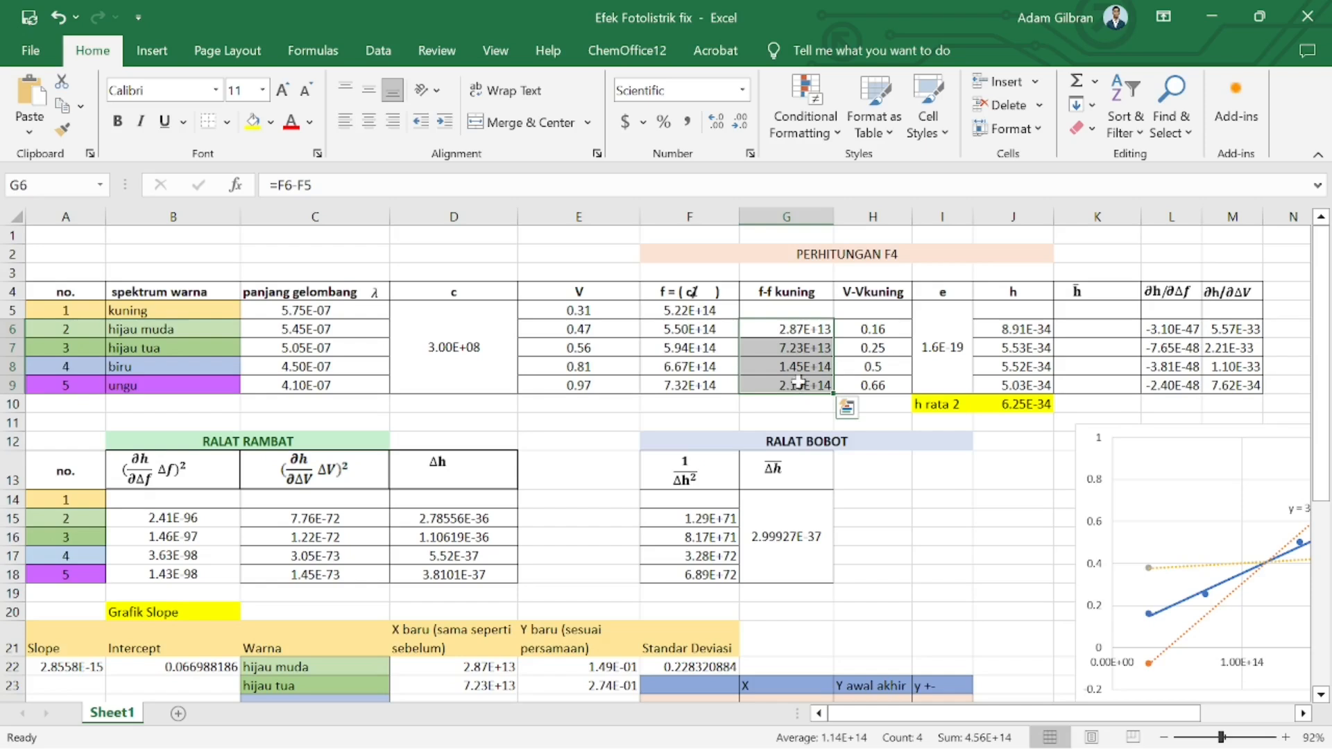
Inspect the Y baru formula and examine the slope chart with its trendline equation
scroll(610, 517, down, 2)
drag(59, 590, 166, 585)
click(566, 573)
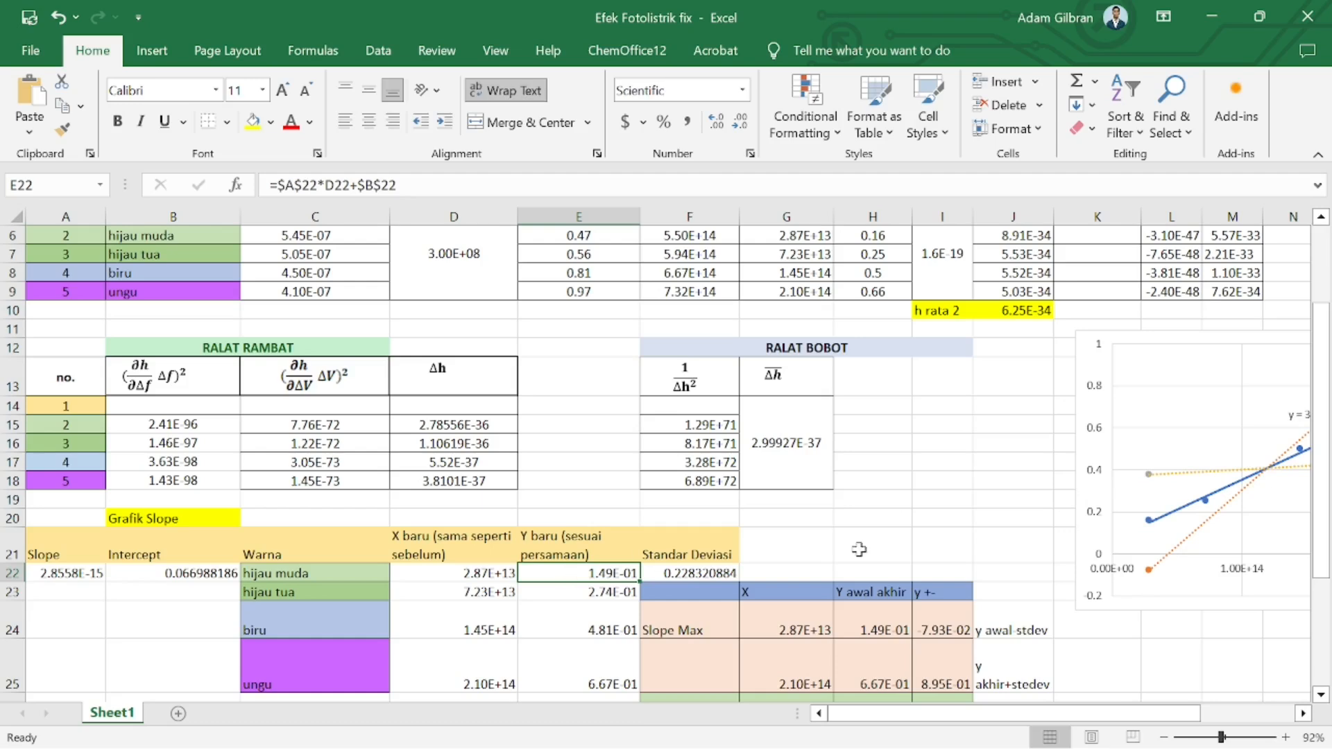
scroll(859, 550, up, 1)
scroll(859, 549, down, 1)
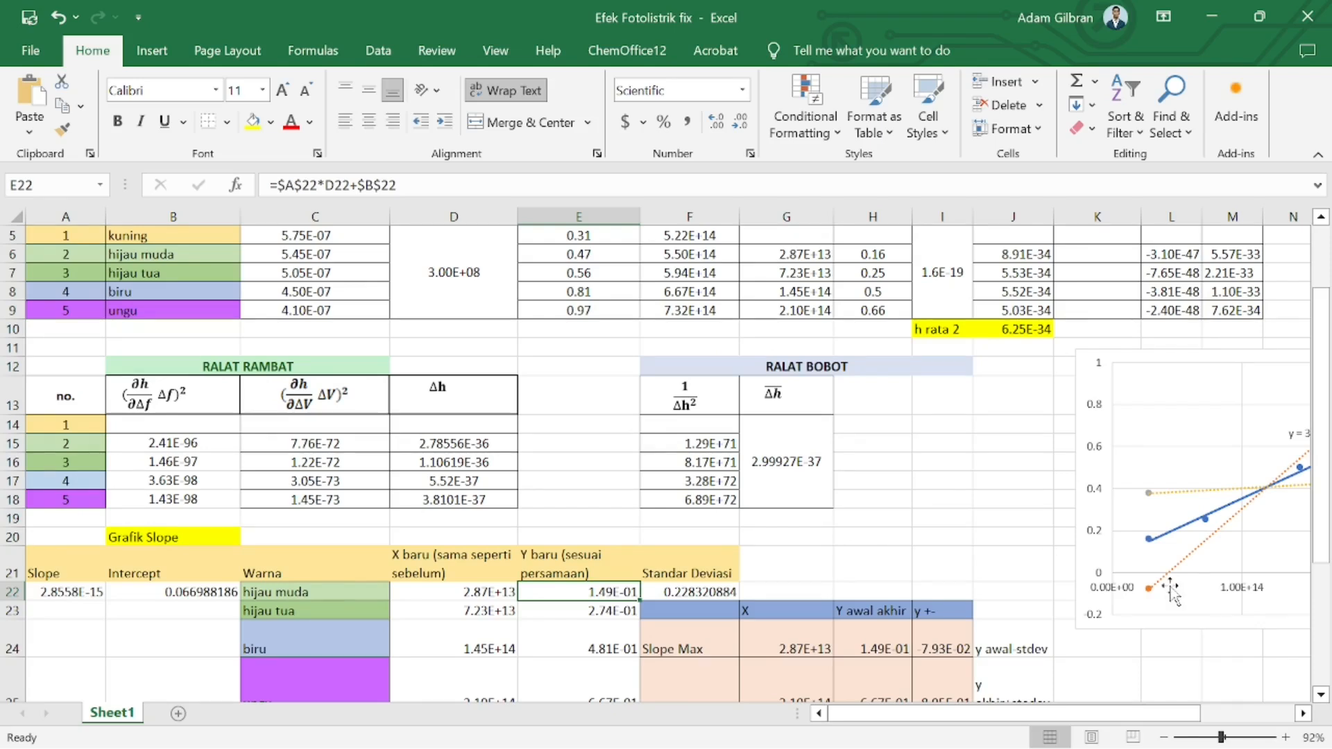
scroll(1172, 592, right, 1)
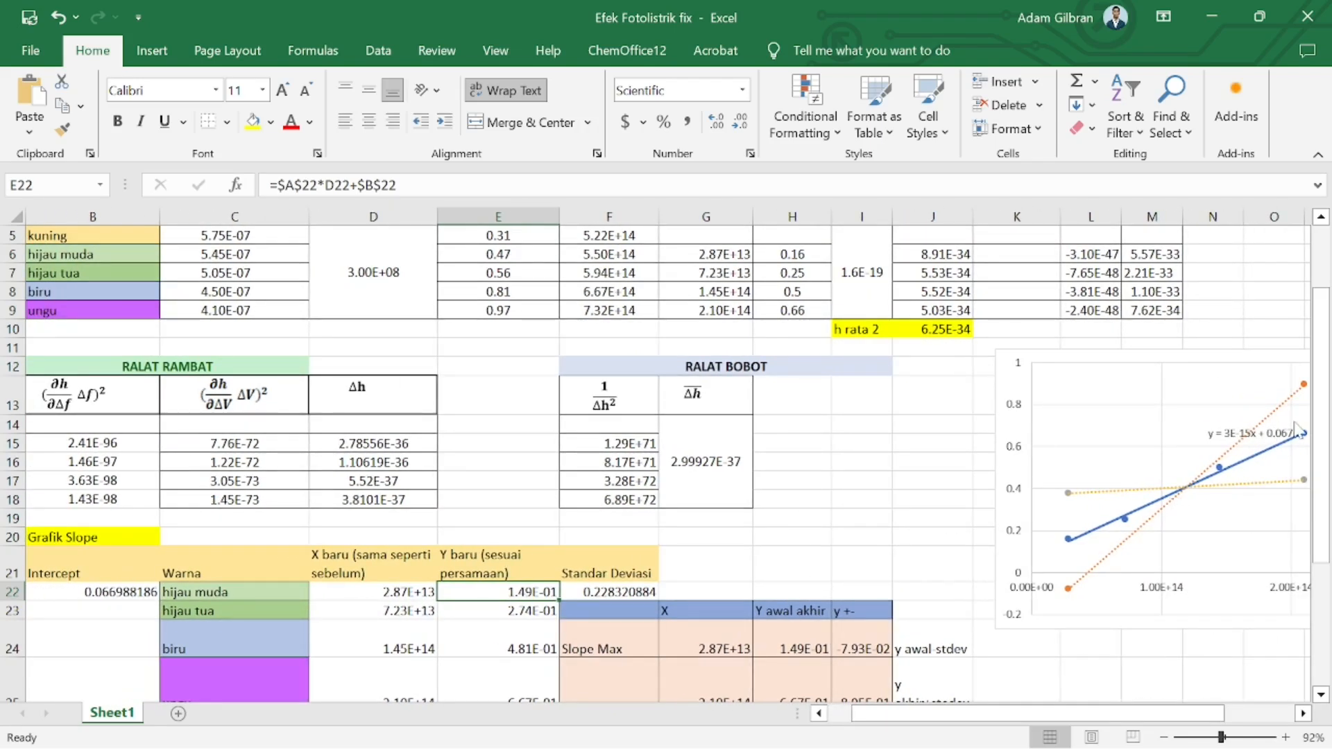
scroll(1133, 503, right, 2)
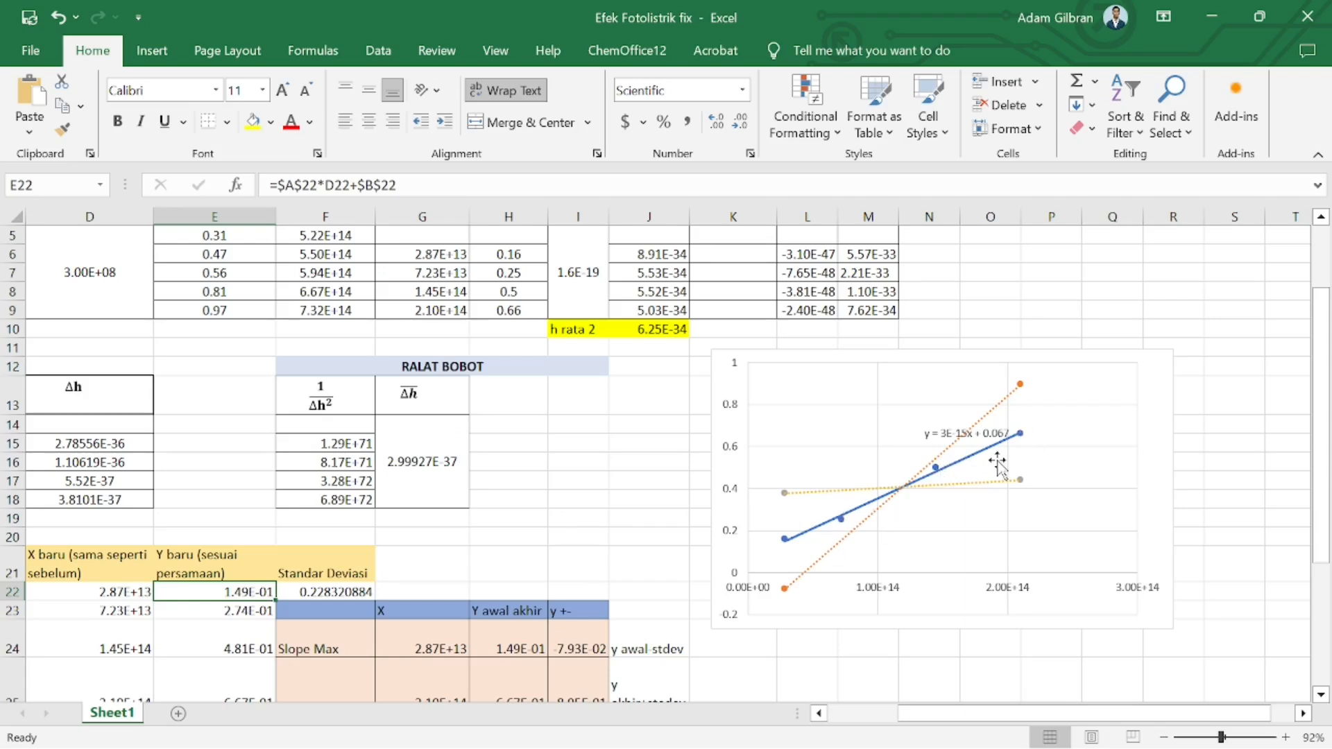
scroll(884, 535, left, 3)
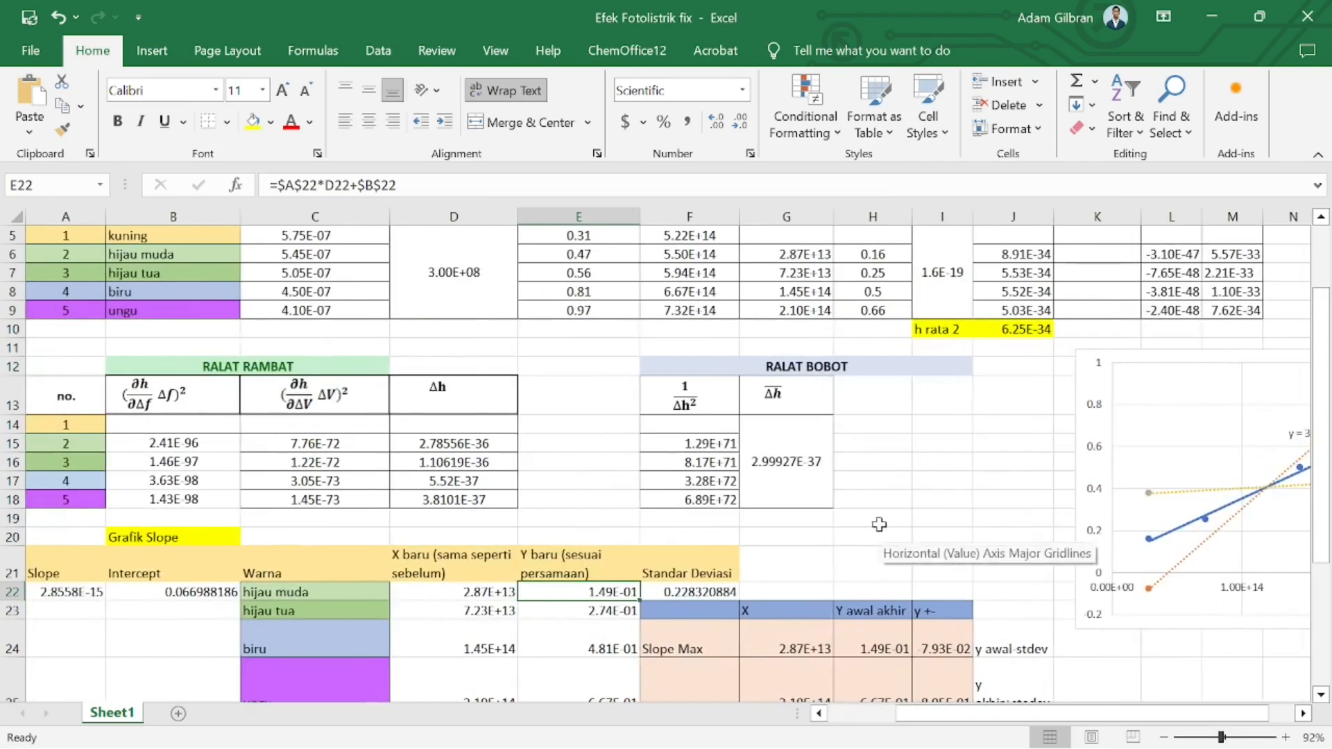
scroll(884, 534, right, 3)
scroll(884, 534, left, 3)
scroll(884, 535, right, 1)
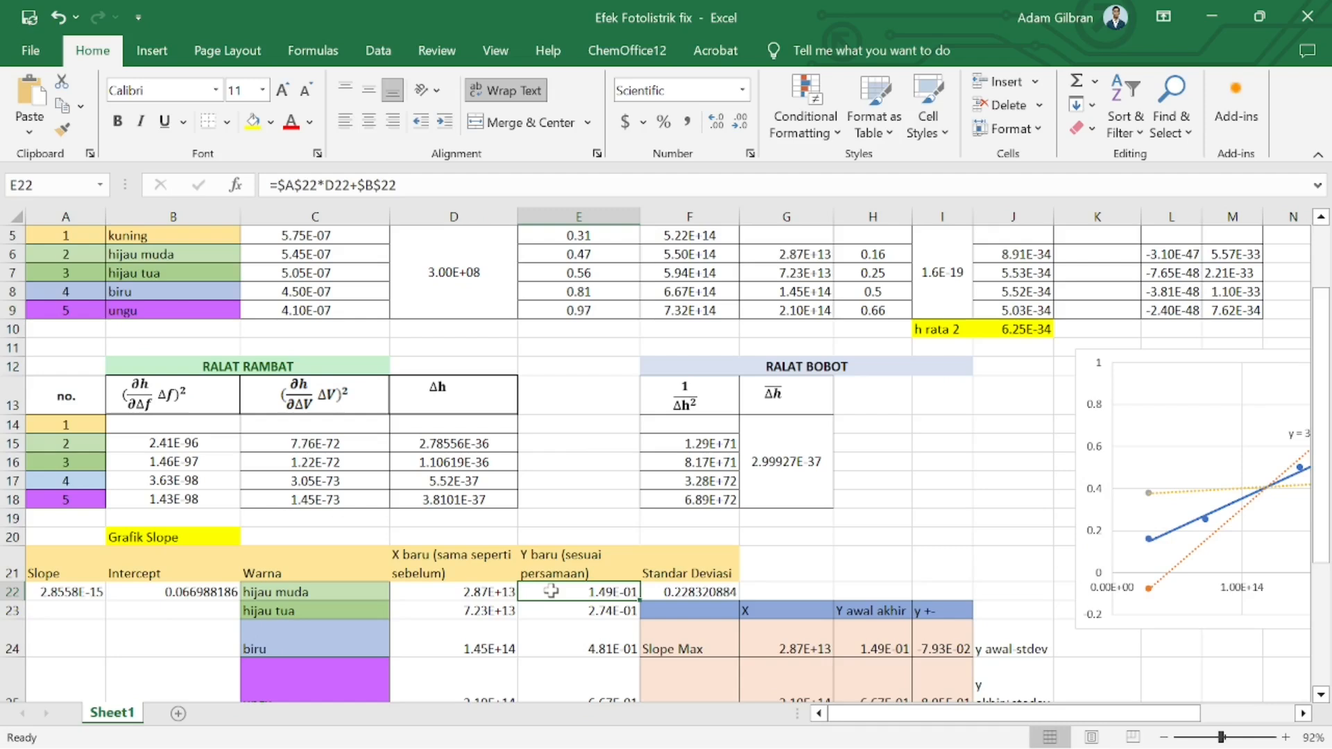
scroll(665, 523, up, 1)
scroll(666, 523, down, 2)
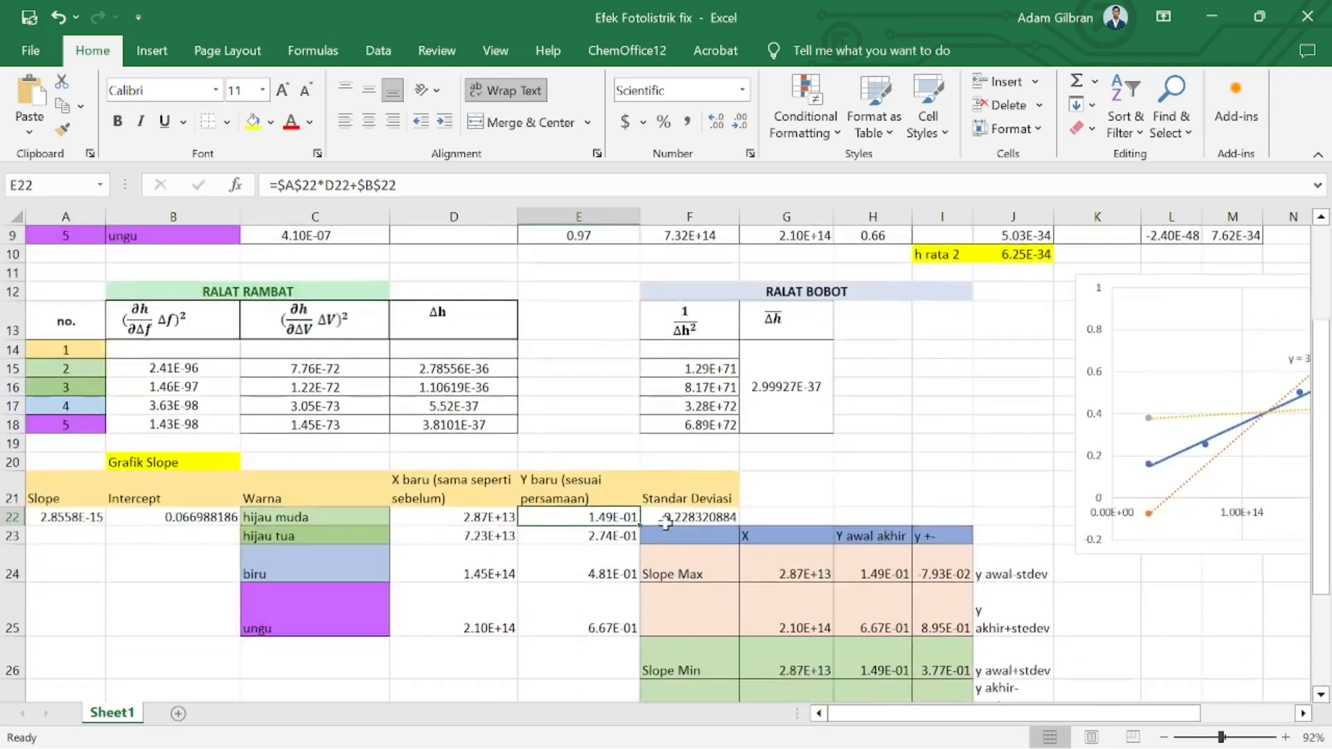
Trace the Y baru formula's references to the slope, X baru and intercept cells in the formula bar
drag(277, 185, 324, 207)
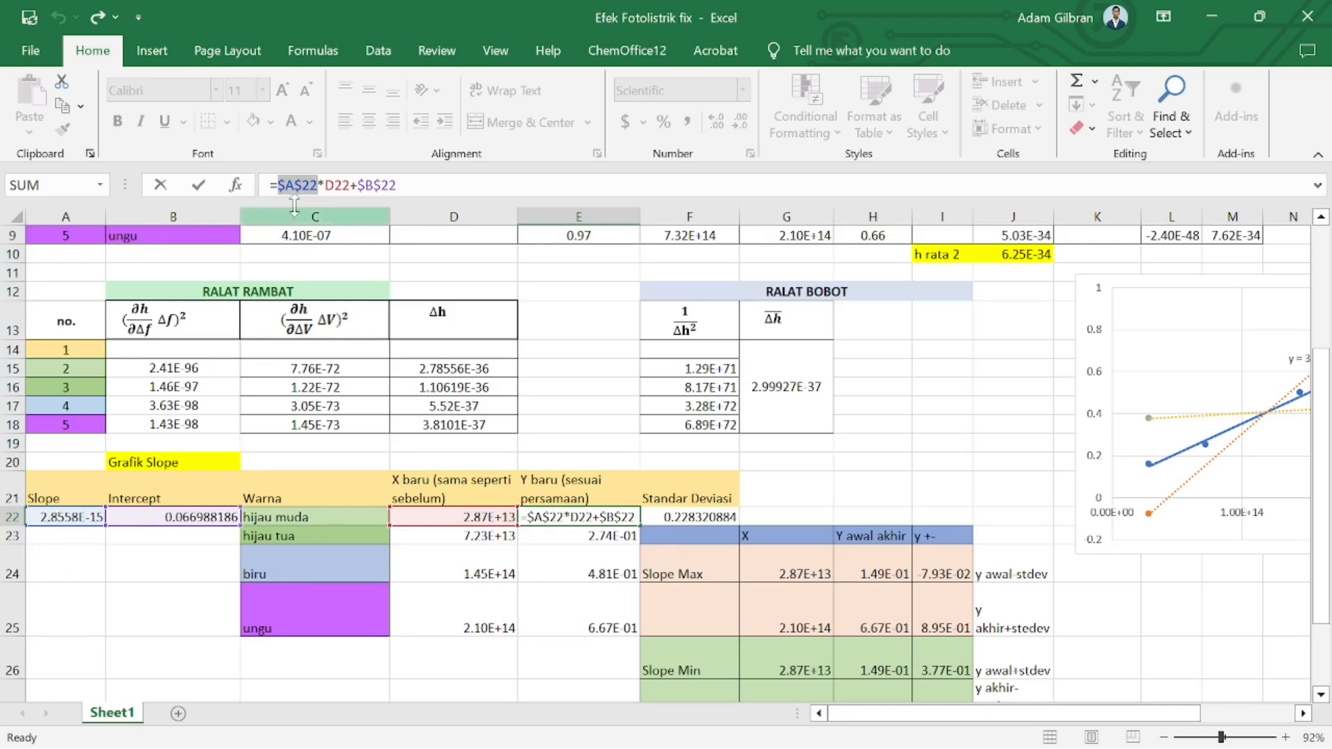
drag(335, 185, 350, 184)
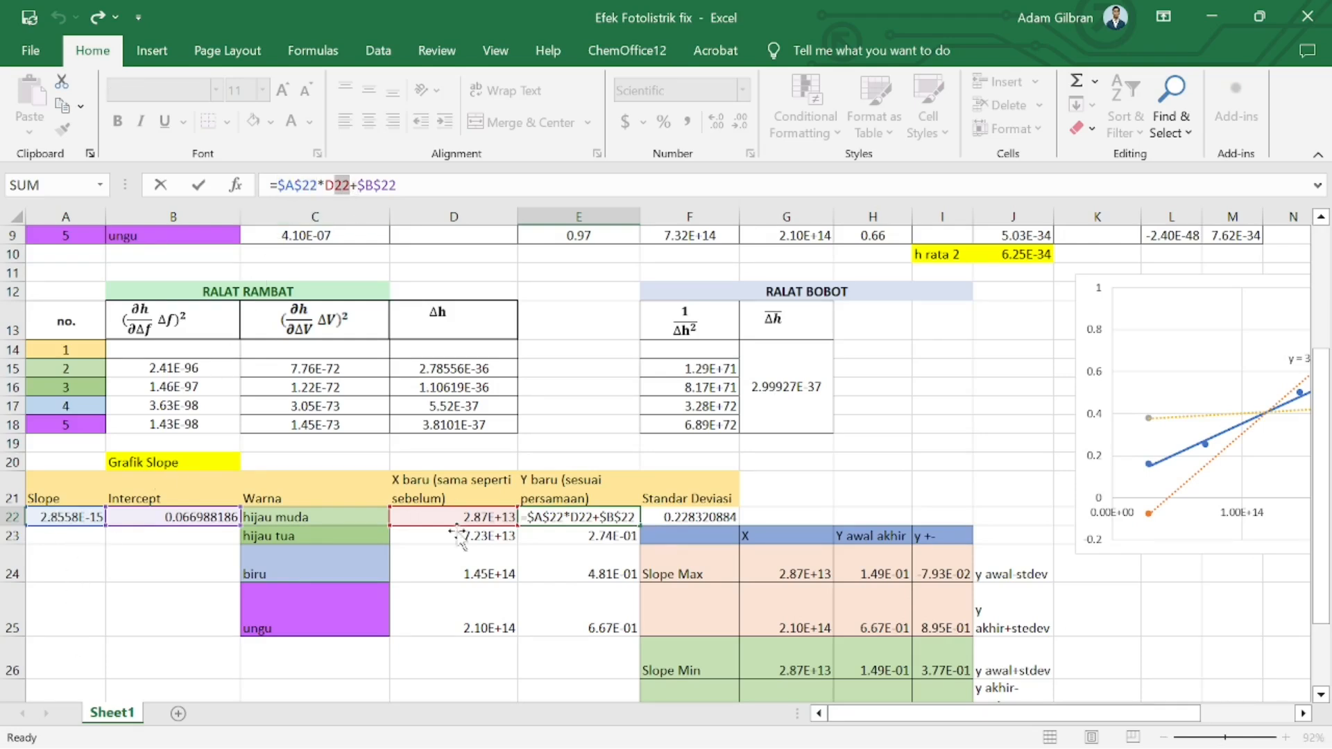
drag(357, 185, 397, 185)
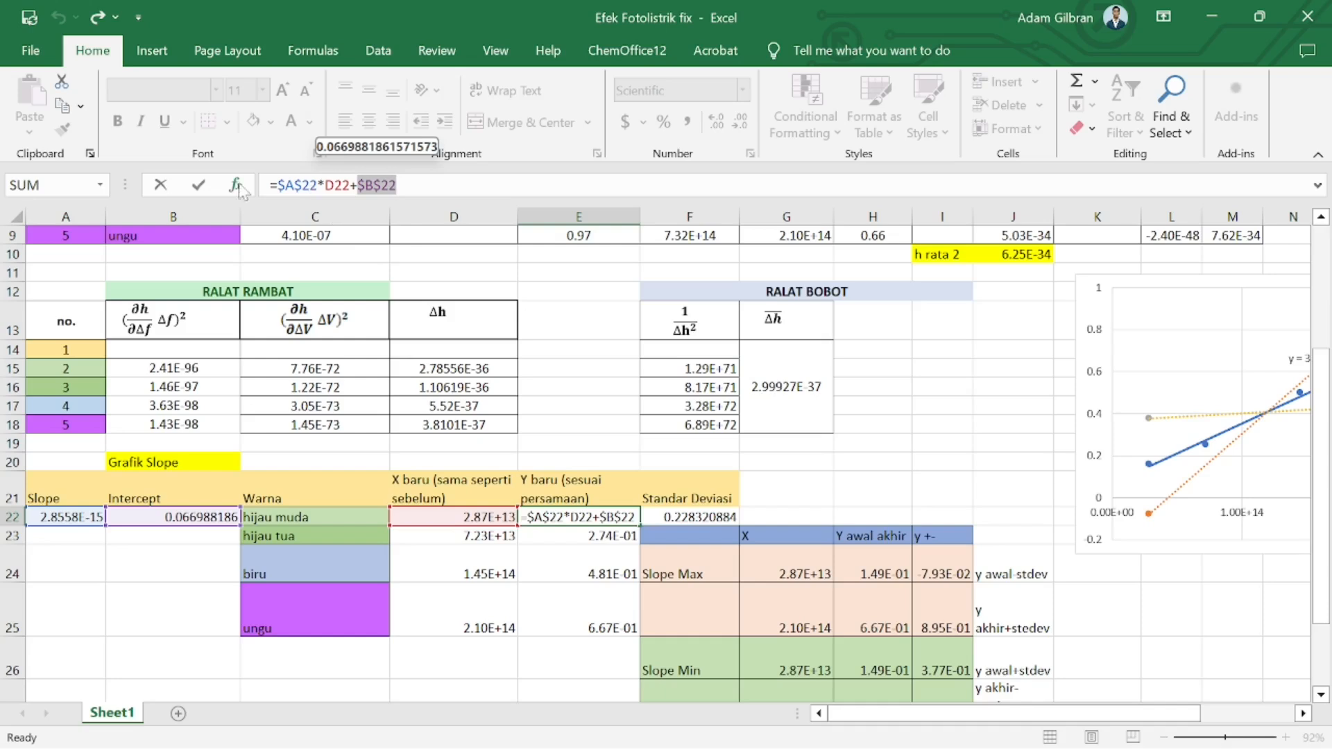
click(172, 186)
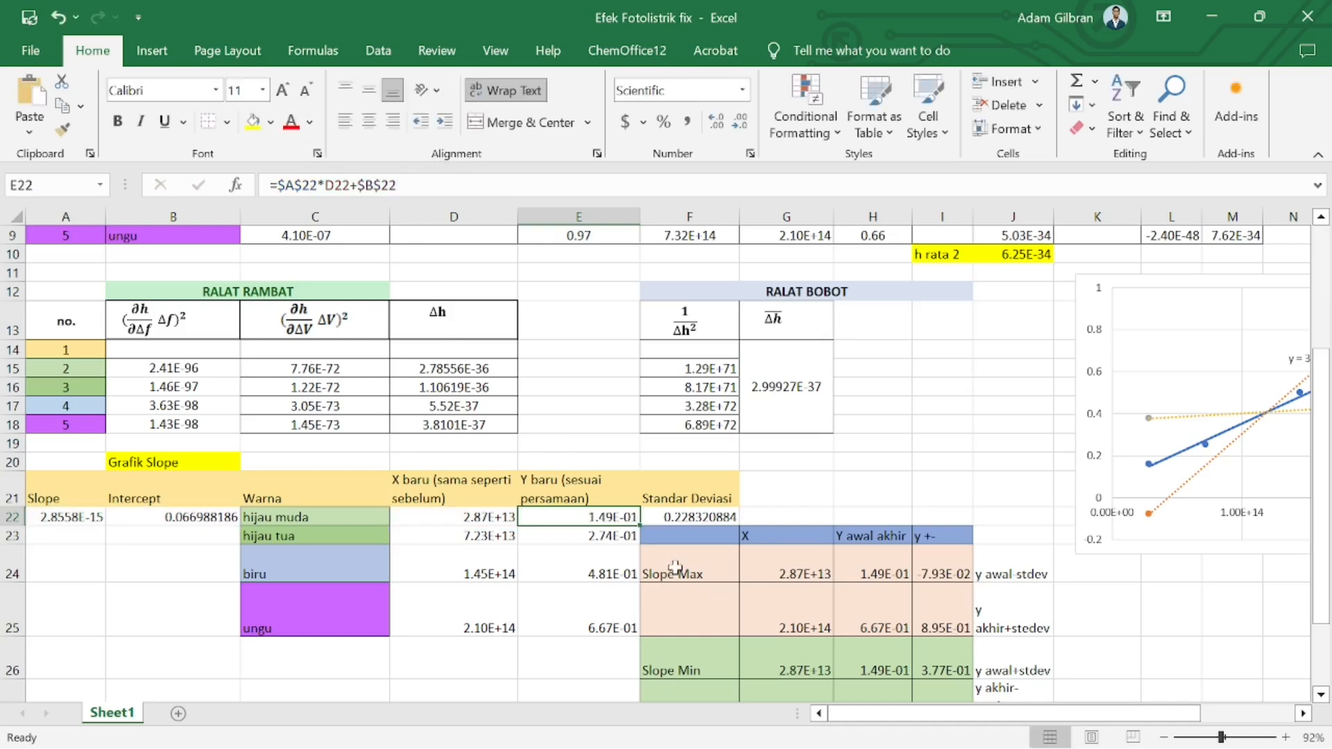
Inspect the Standar Deviasi STDEV formula and the Y baru range it covers
click(686, 515)
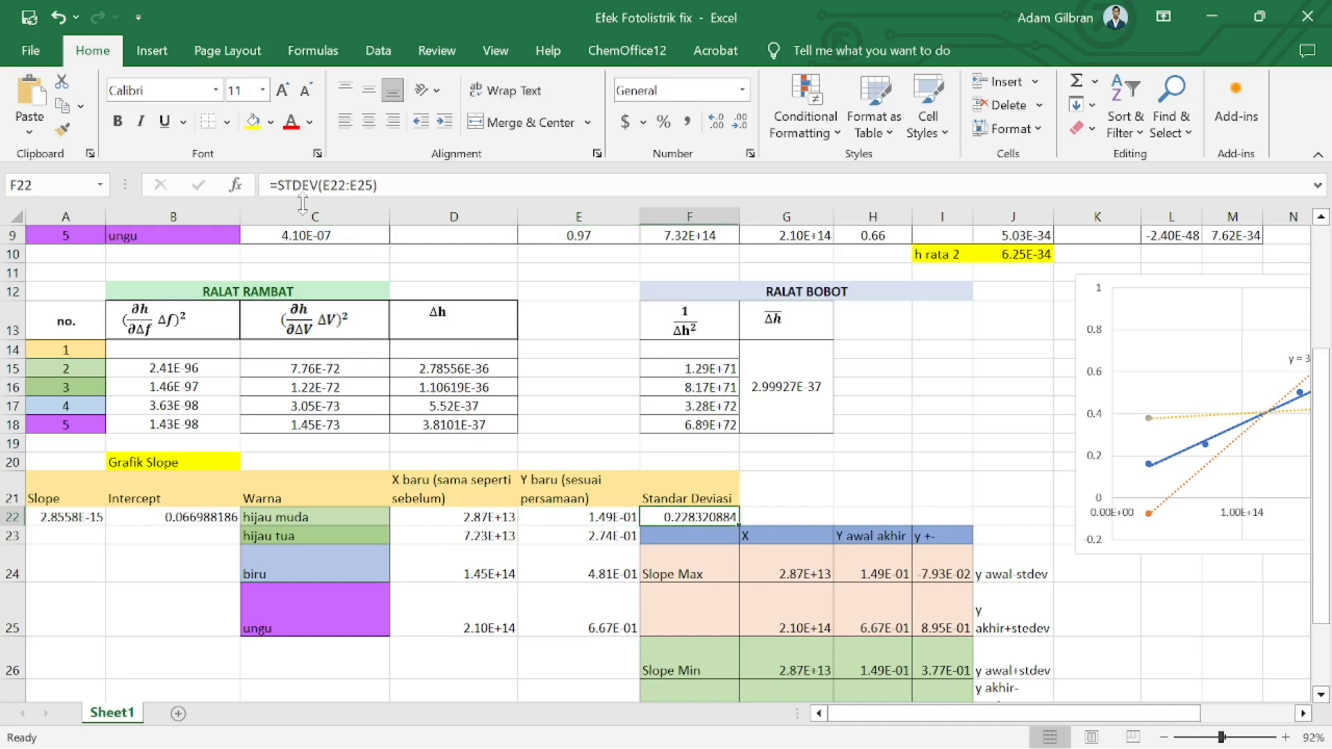
click(277, 185)
drag(277, 185, 364, 185)
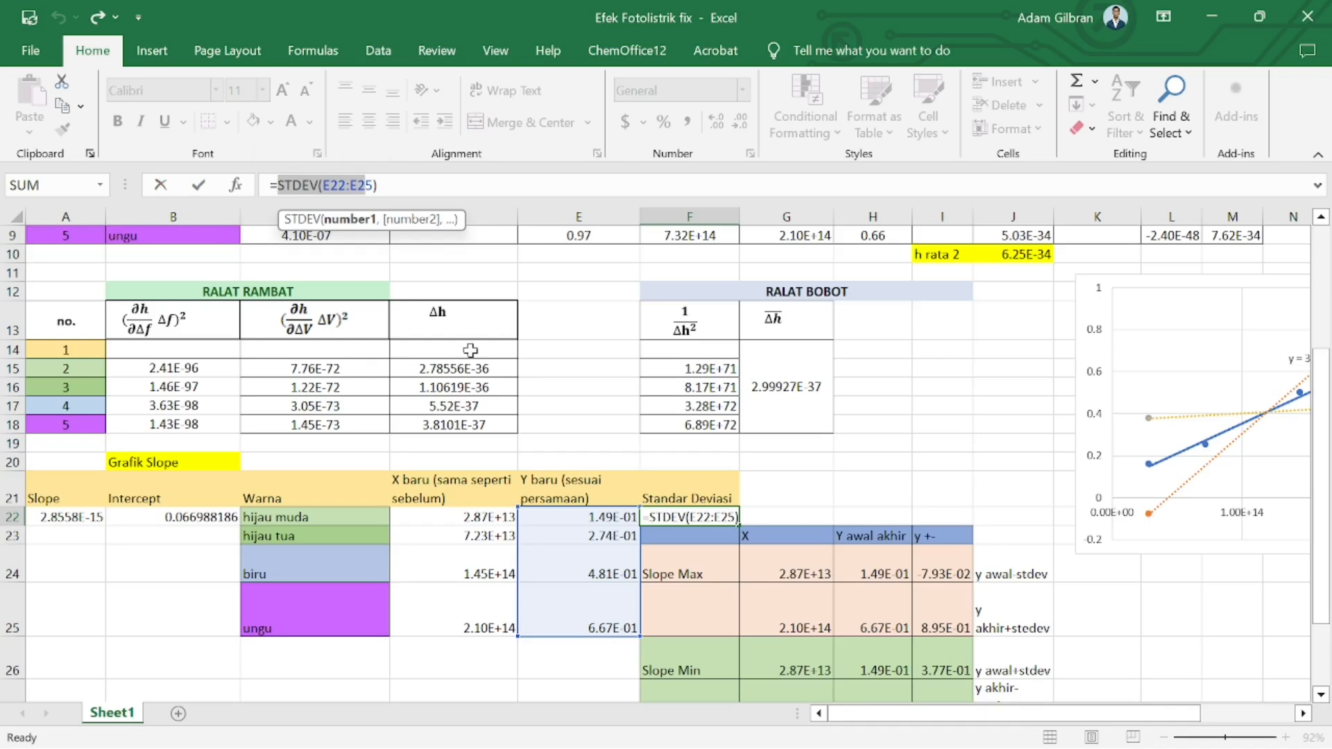
scroll(696, 476, right, 3)
scroll(696, 476, left, 2)
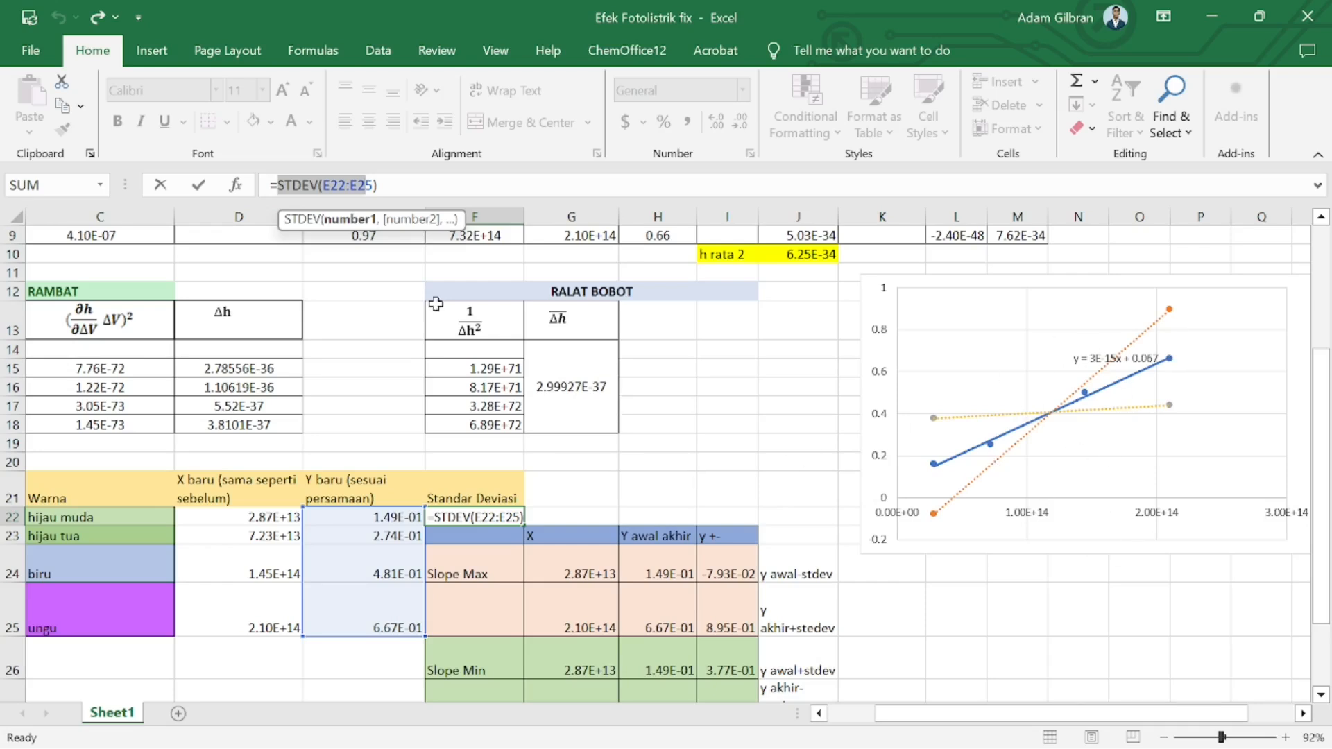
click(199, 184)
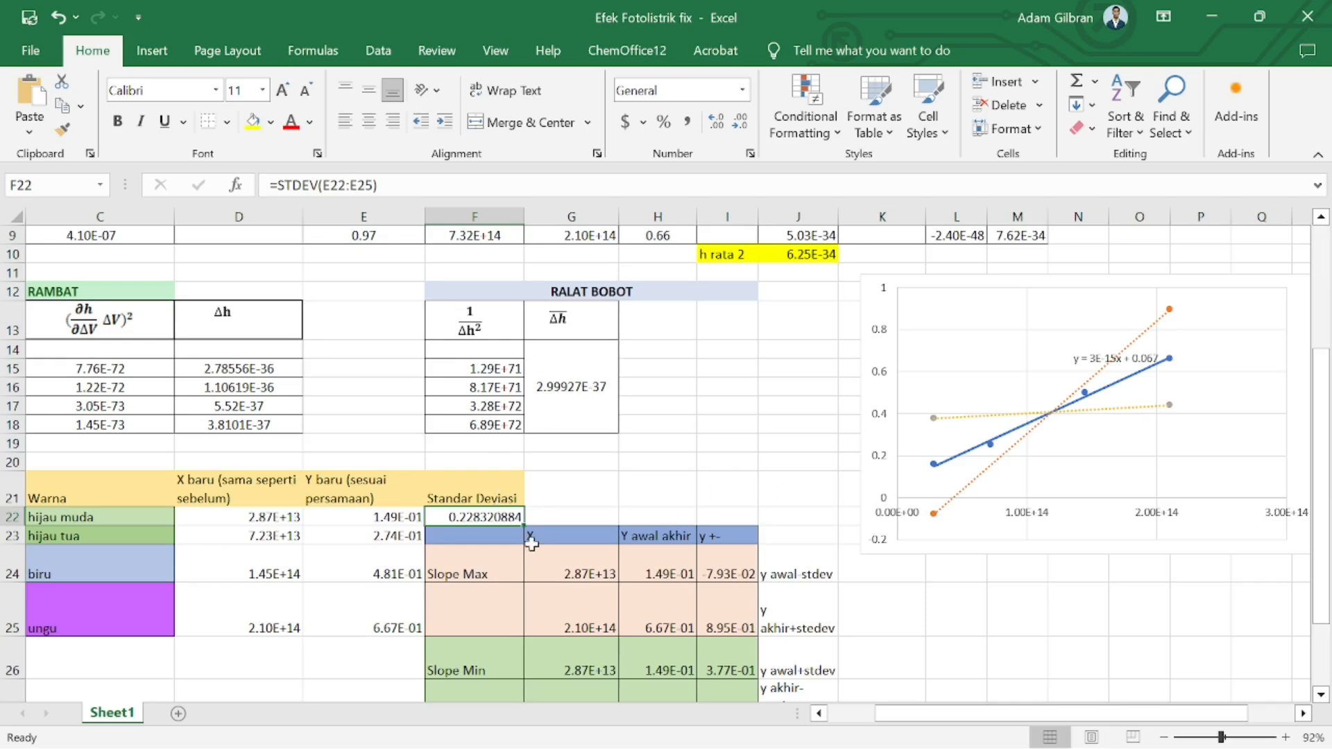
Review the X and Y awal akhir formulas in the Slope Max and Slope Min table
scroll(478, 620, down, 1)
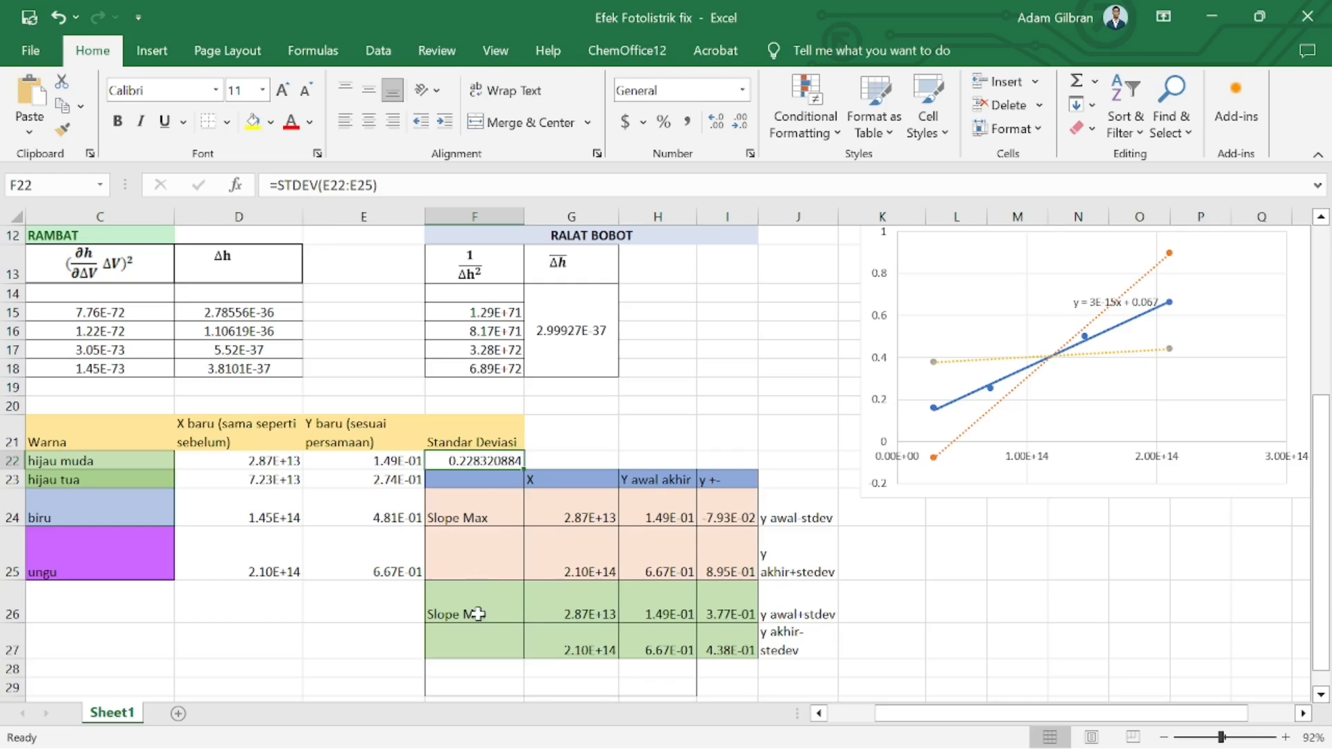
click(592, 500)
click(273, 461)
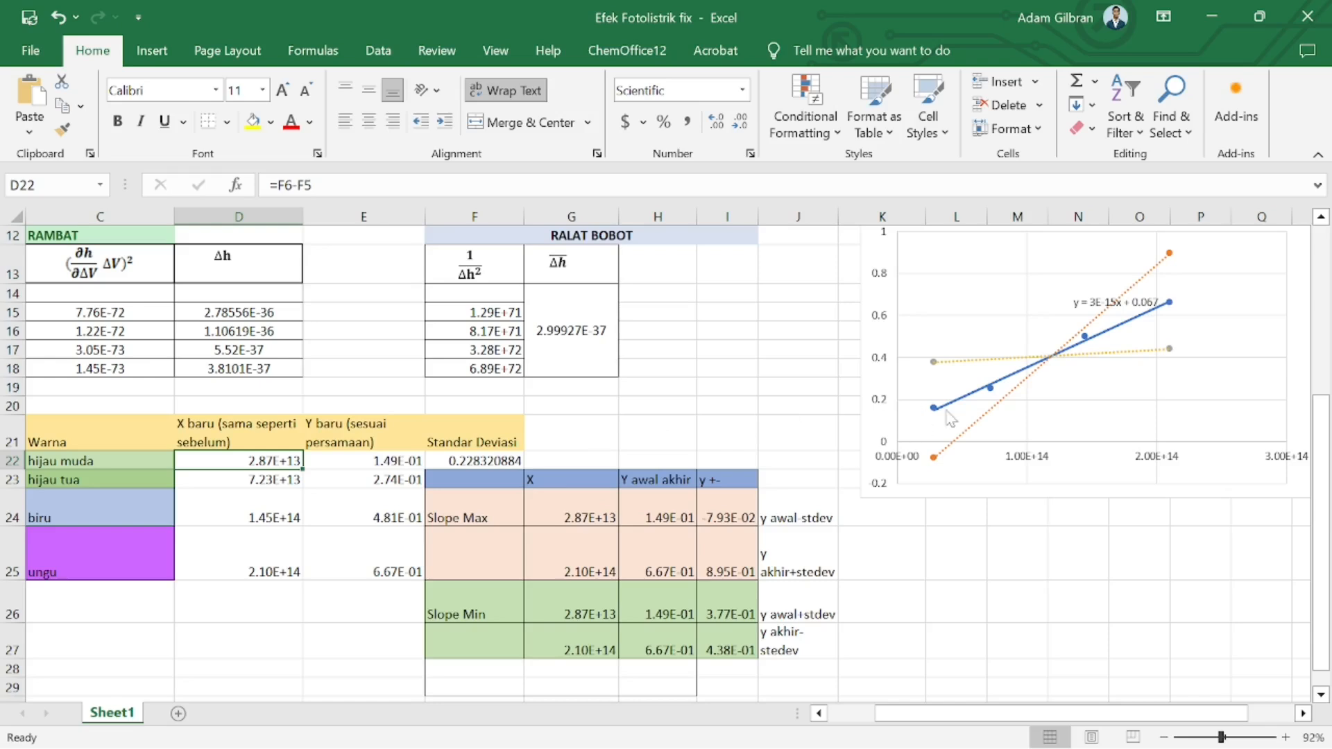
click(570, 576)
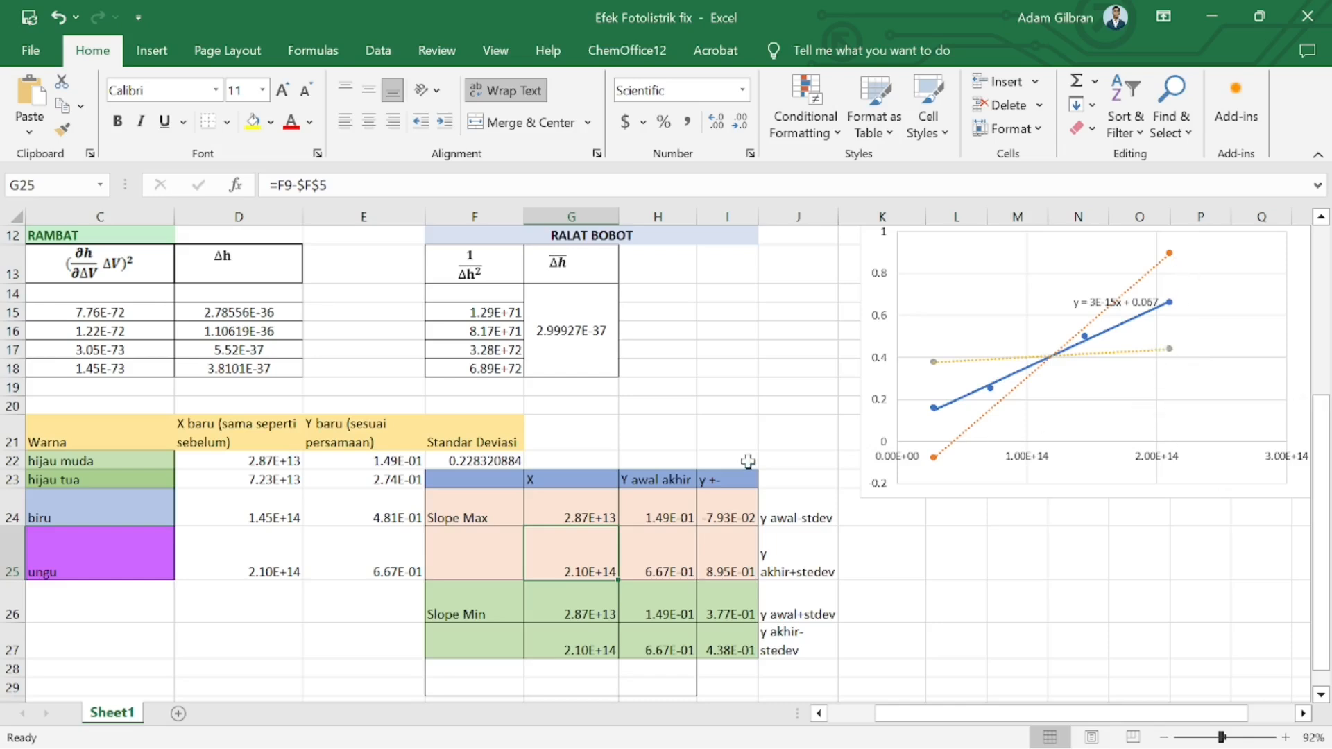
click(679, 494)
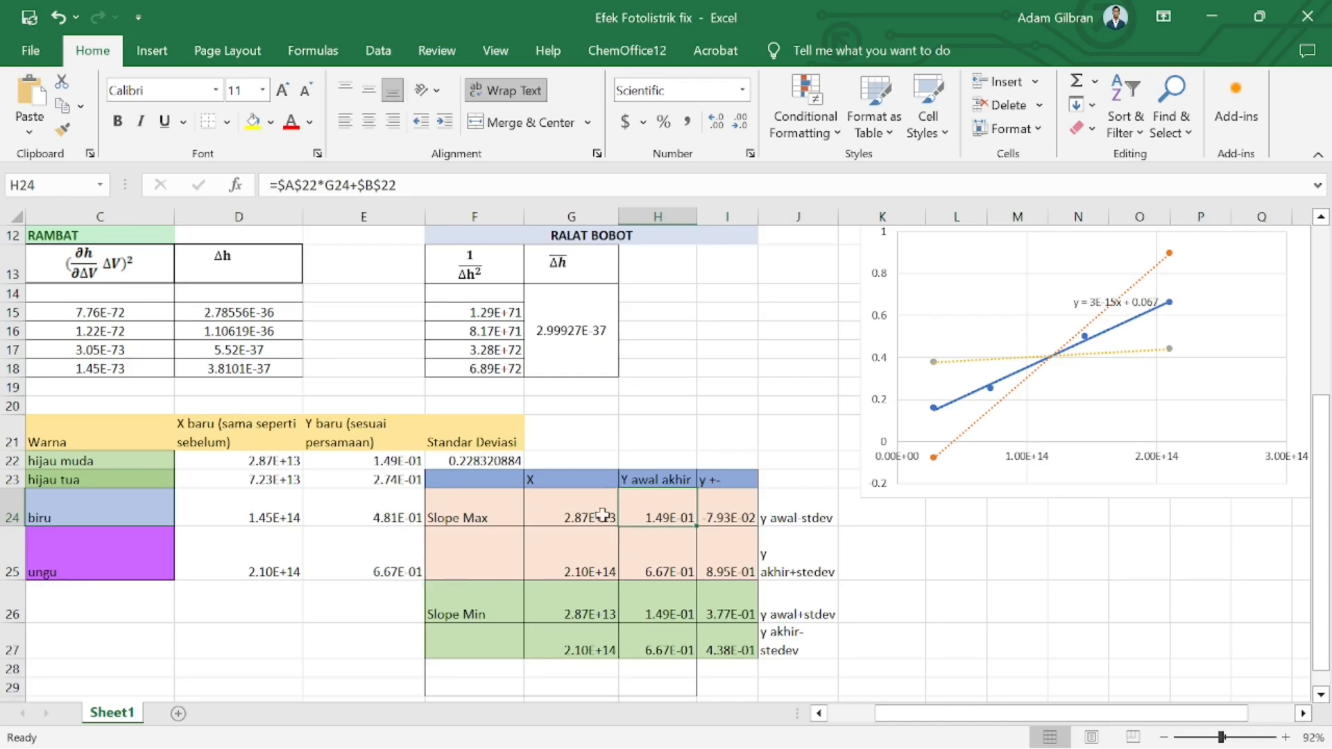
drag(579, 514, 639, 639)
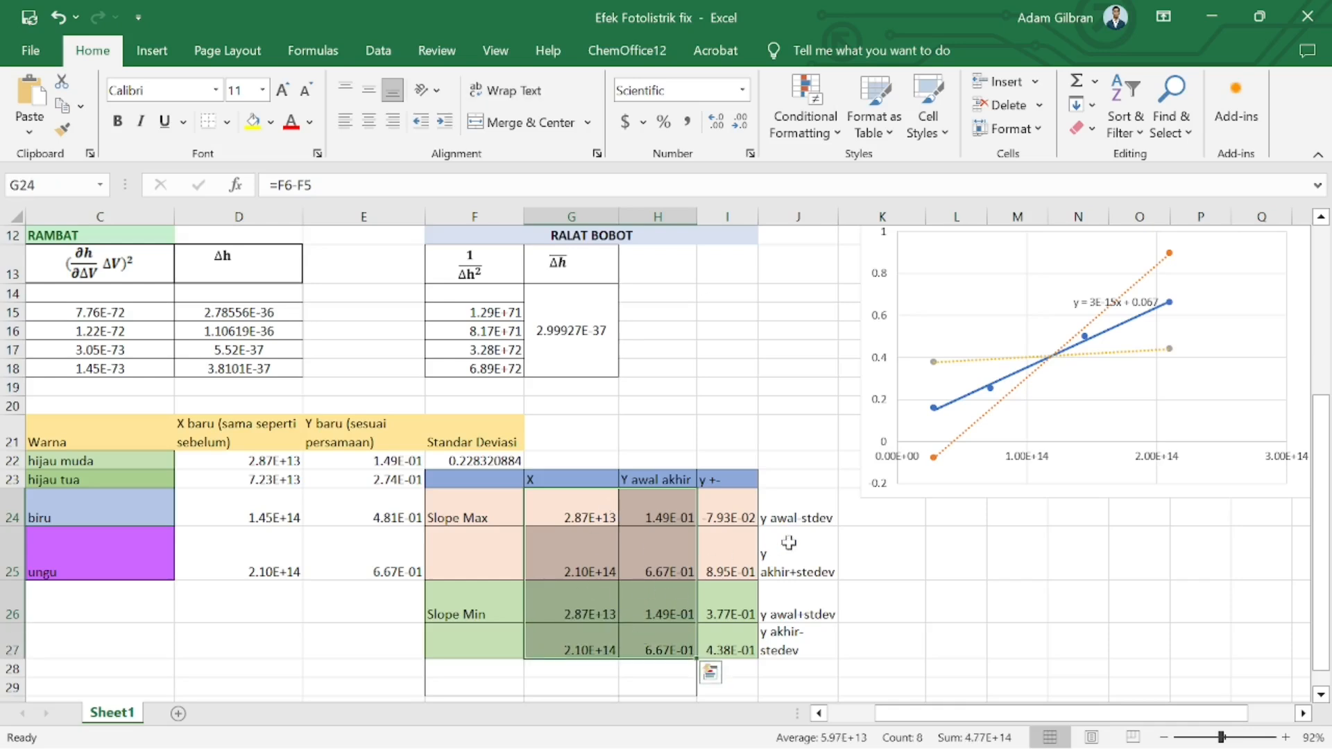
drag(726, 513, 721, 630)
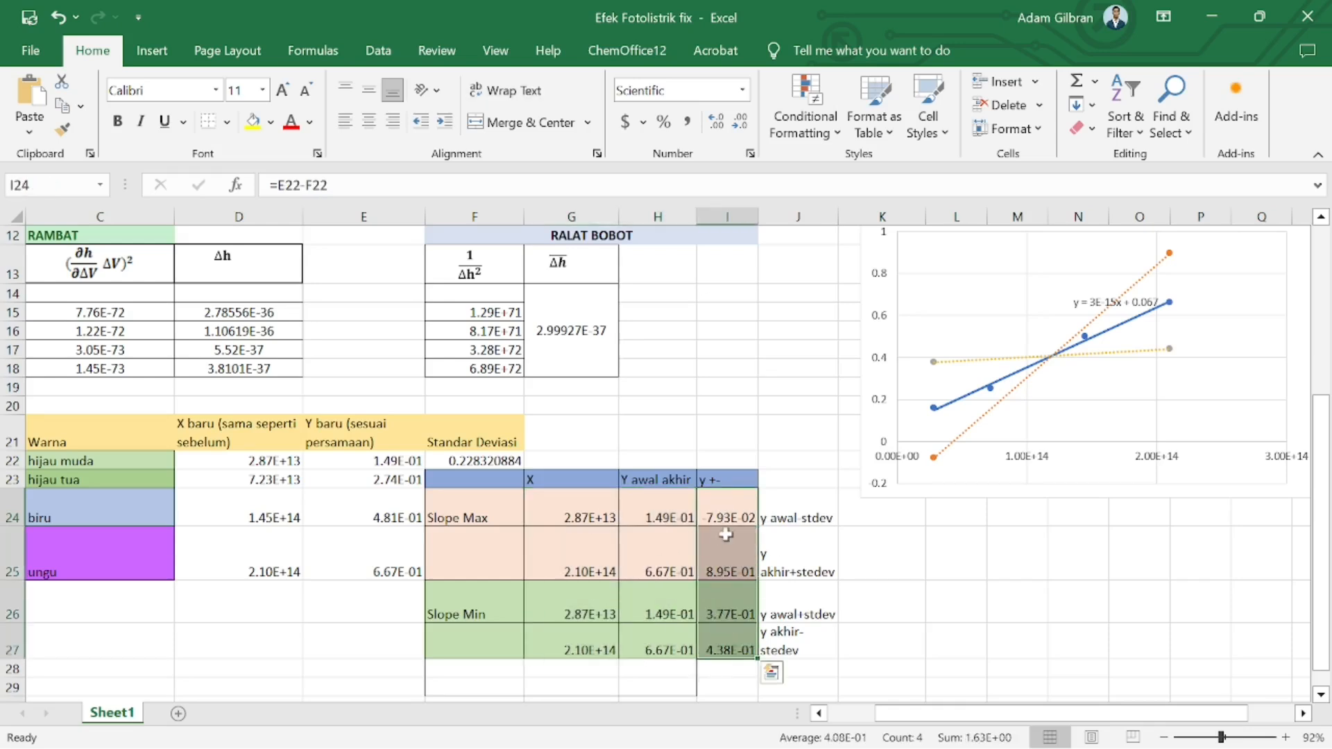
Check the y +- formulas and their y awal/akhir ± stdev labels for the Slope Max and Slope Min rows
click(805, 497)
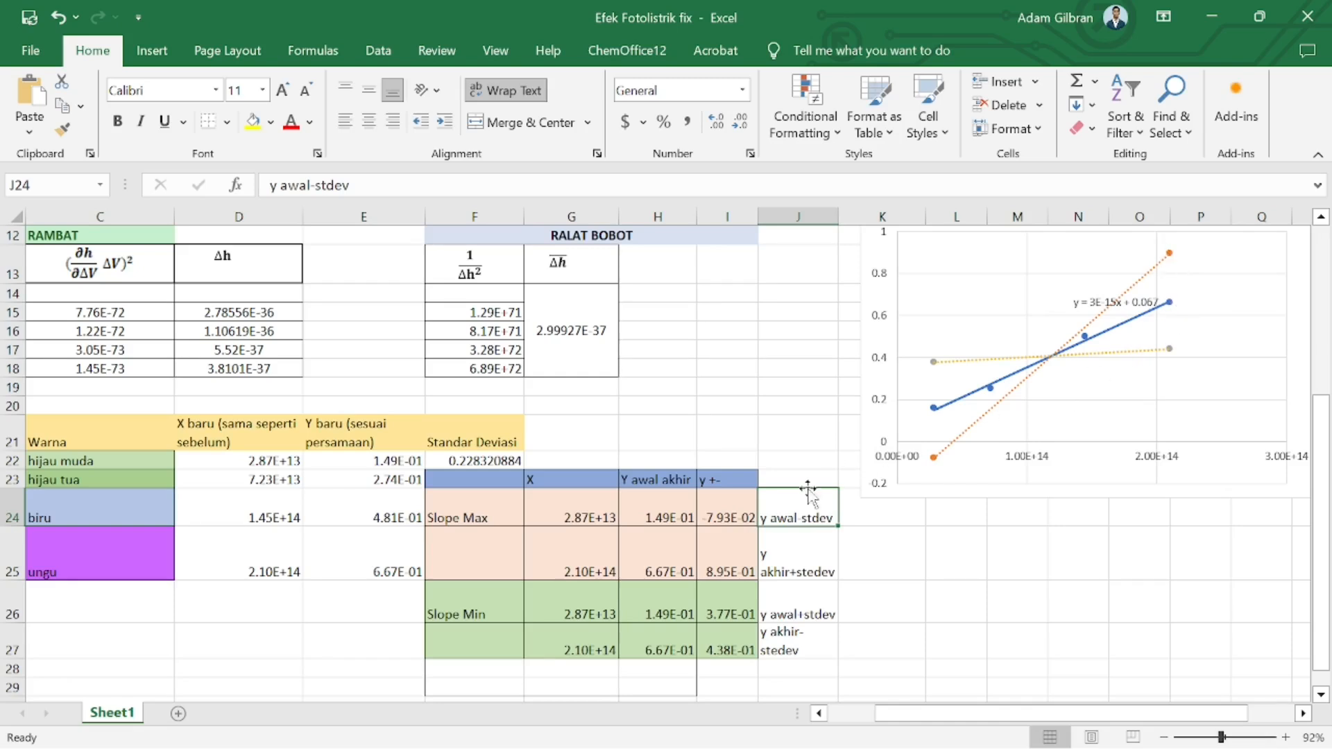
click(728, 540)
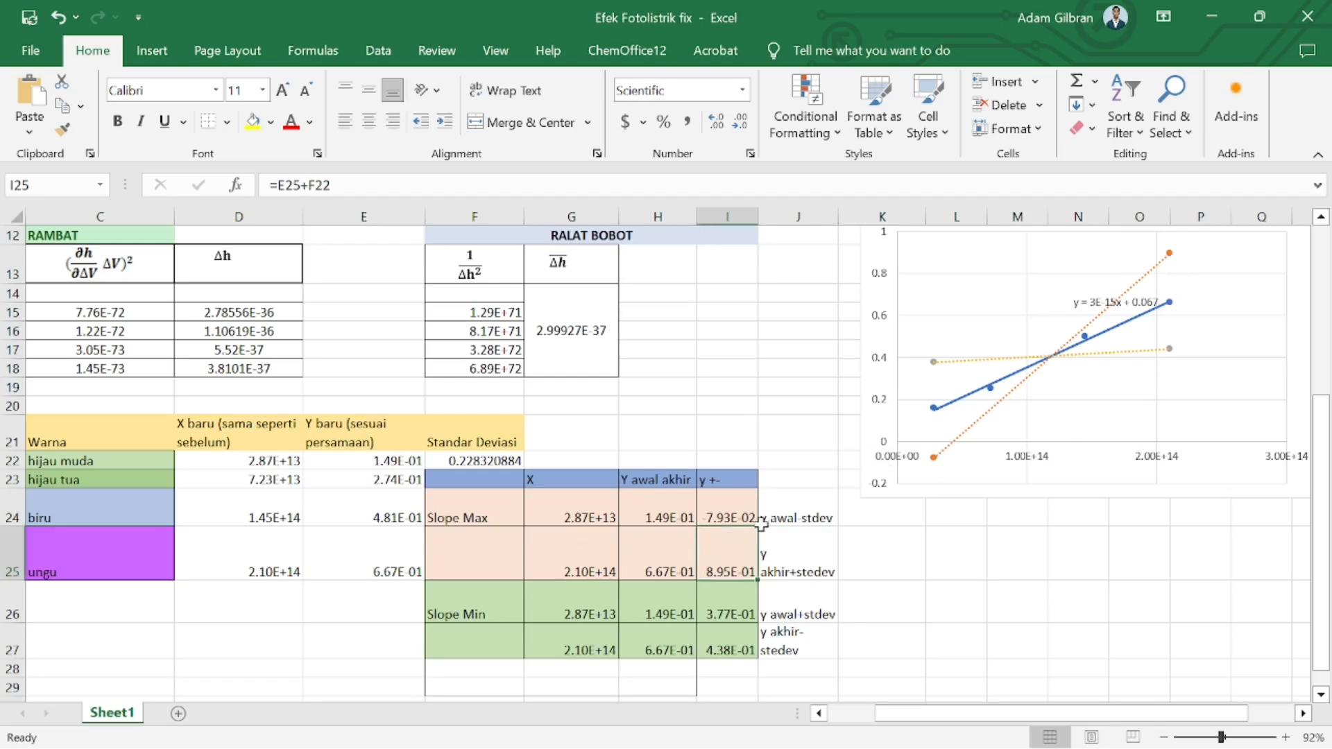
click(776, 553)
click(749, 553)
click(708, 601)
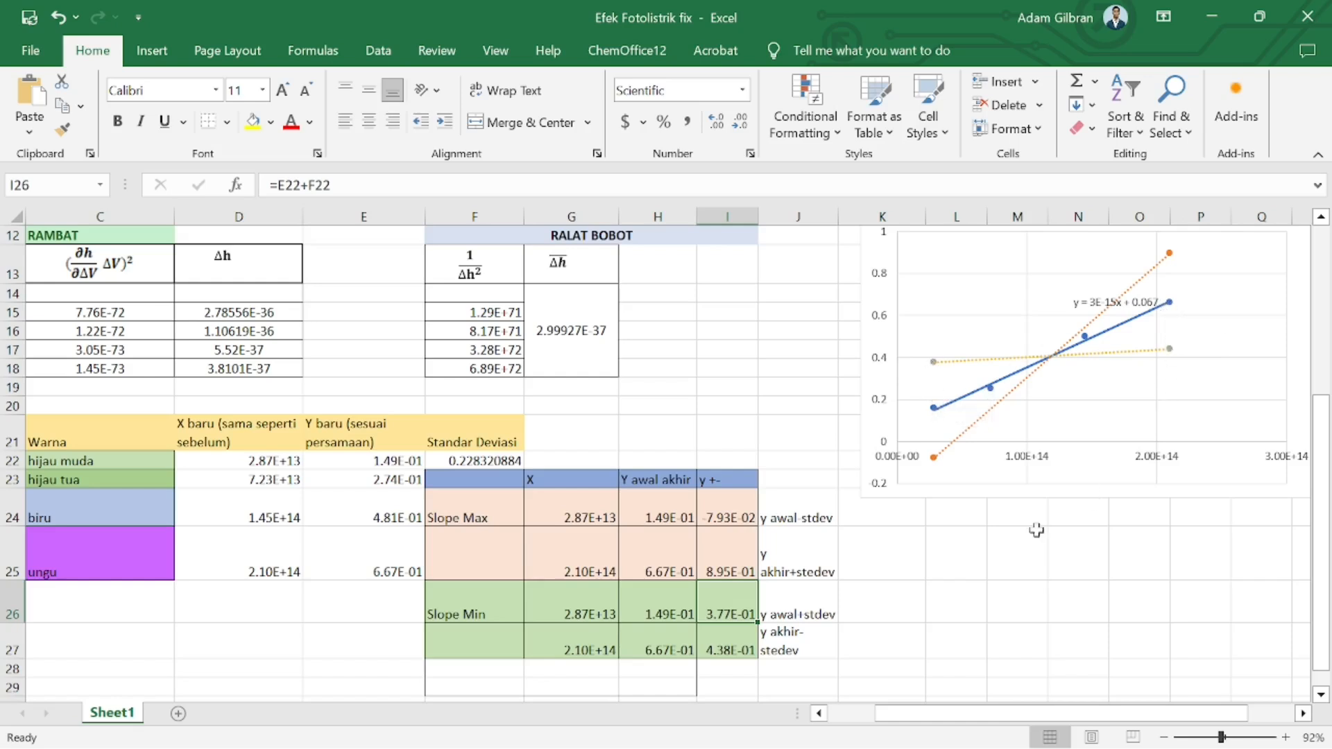
click(724, 642)
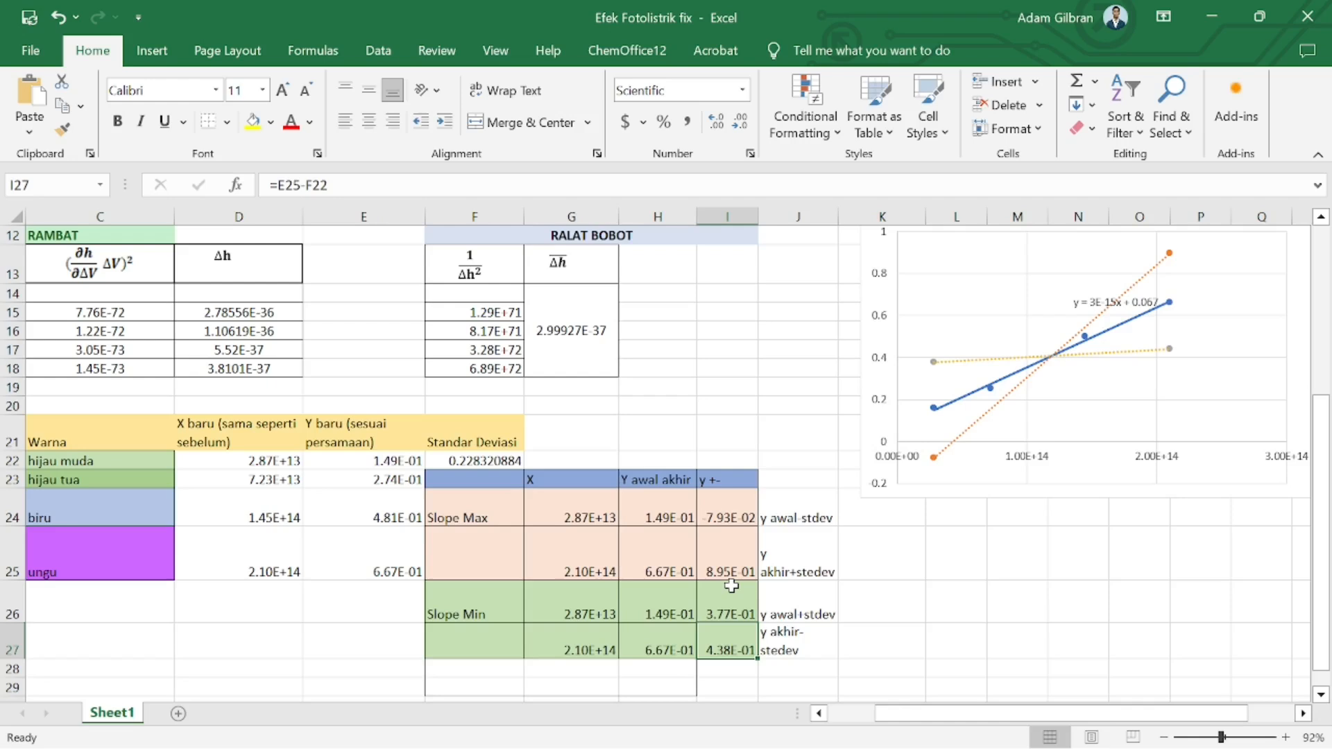
Insert a scatter chart plotting the f-f kuning and V-Vkuning data
scroll(731, 587, up, 4)
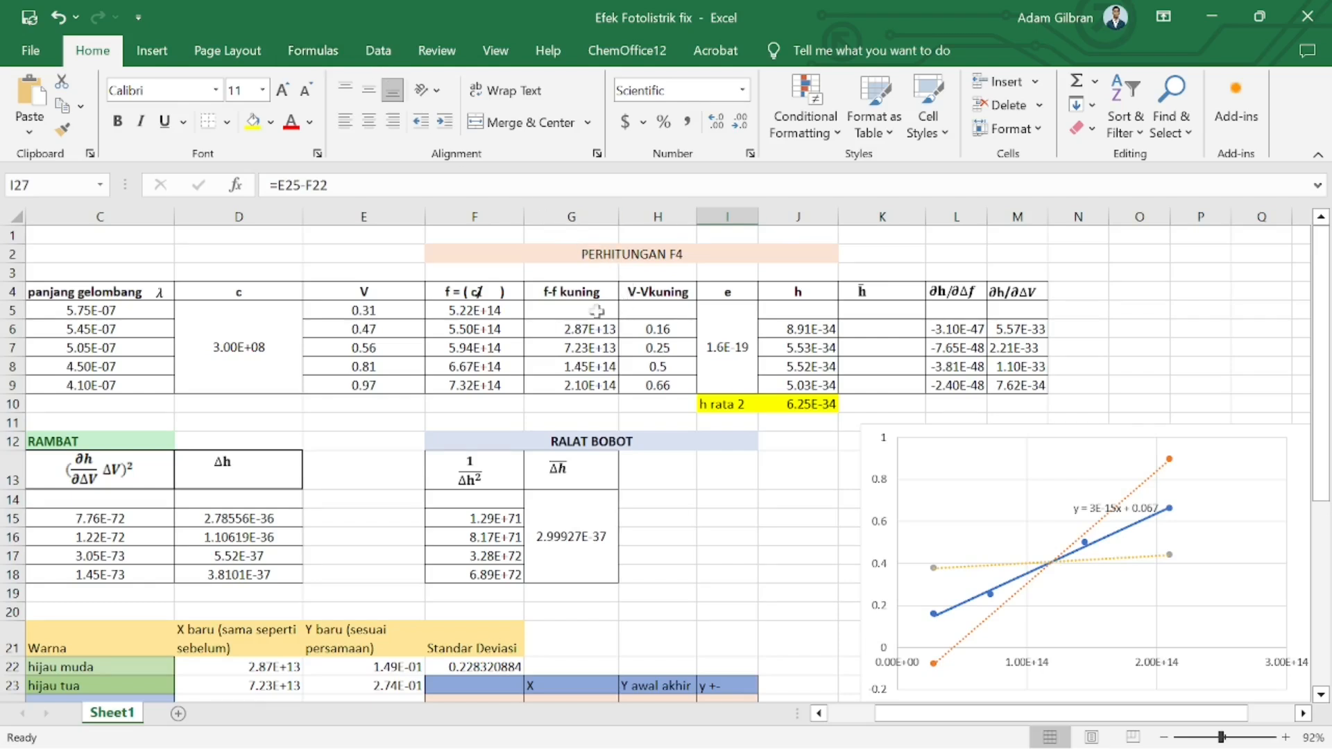
drag(588, 329, 655, 383)
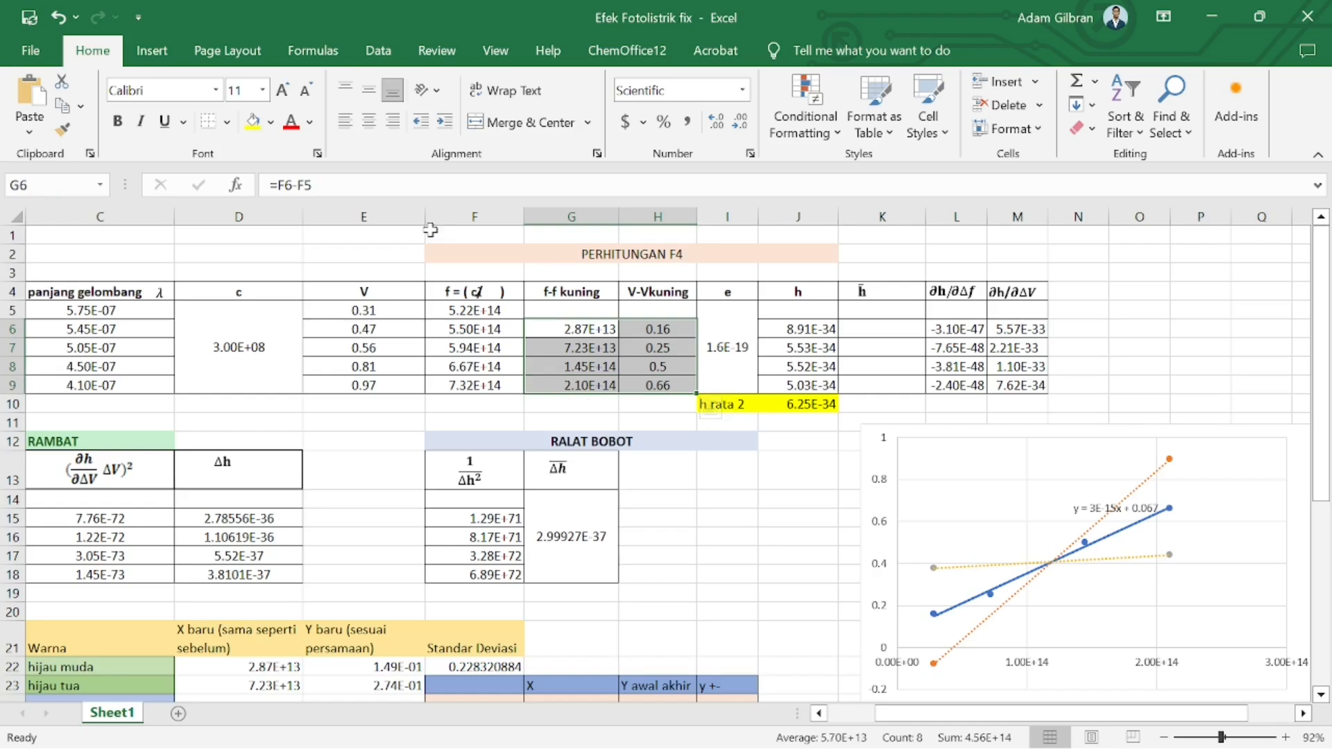
click(172, 54)
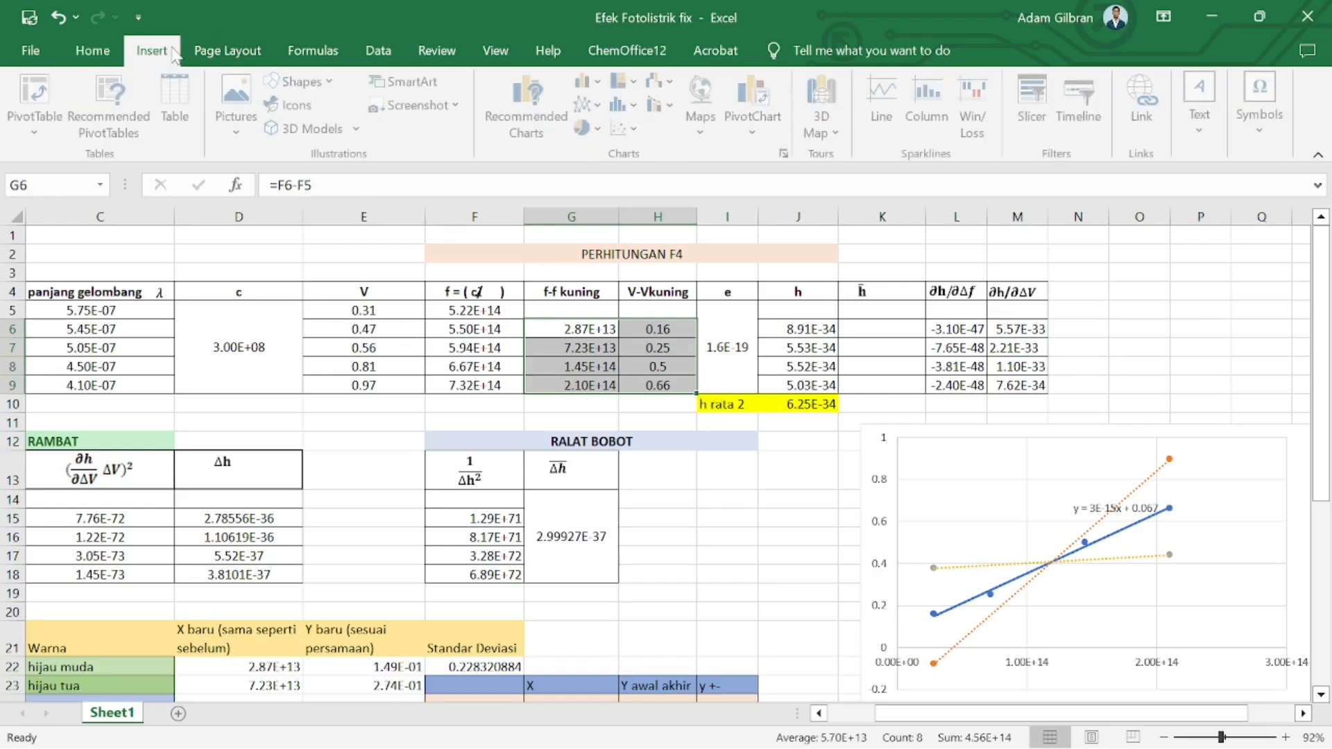
click(623, 127)
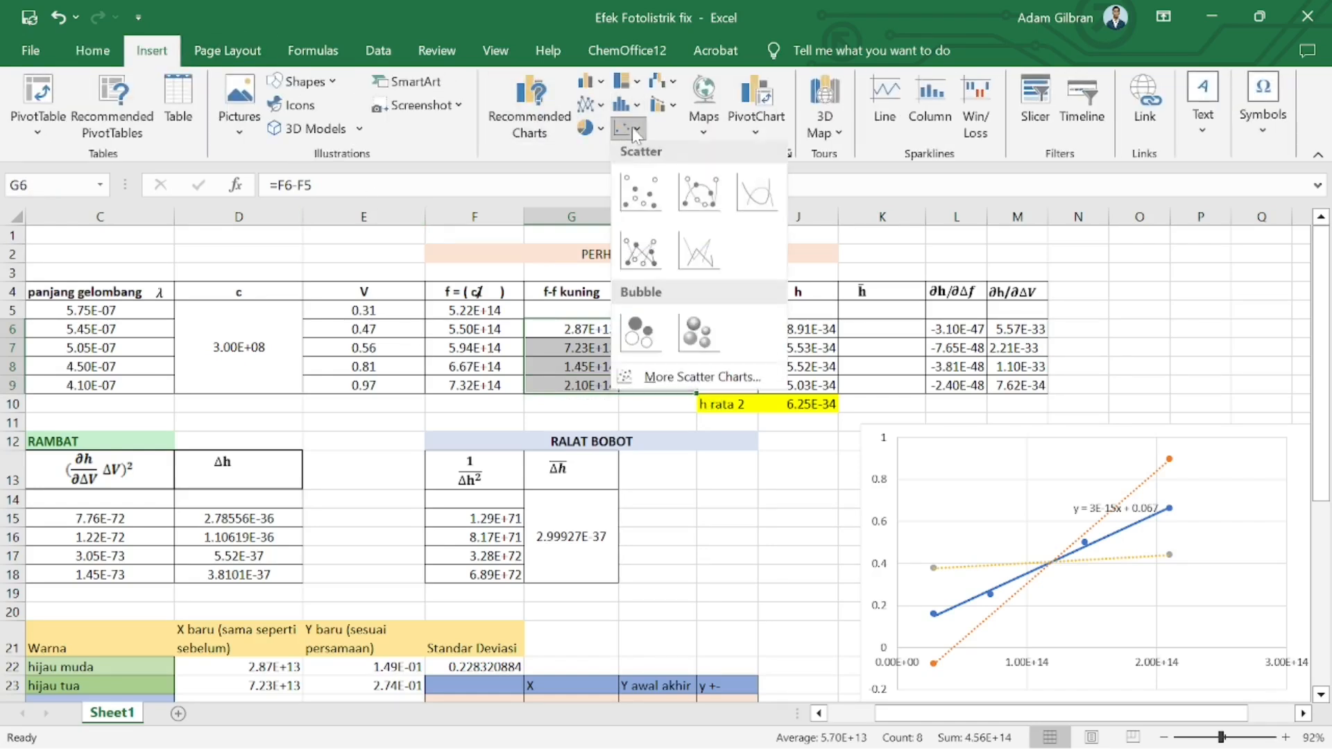
click(655, 208)
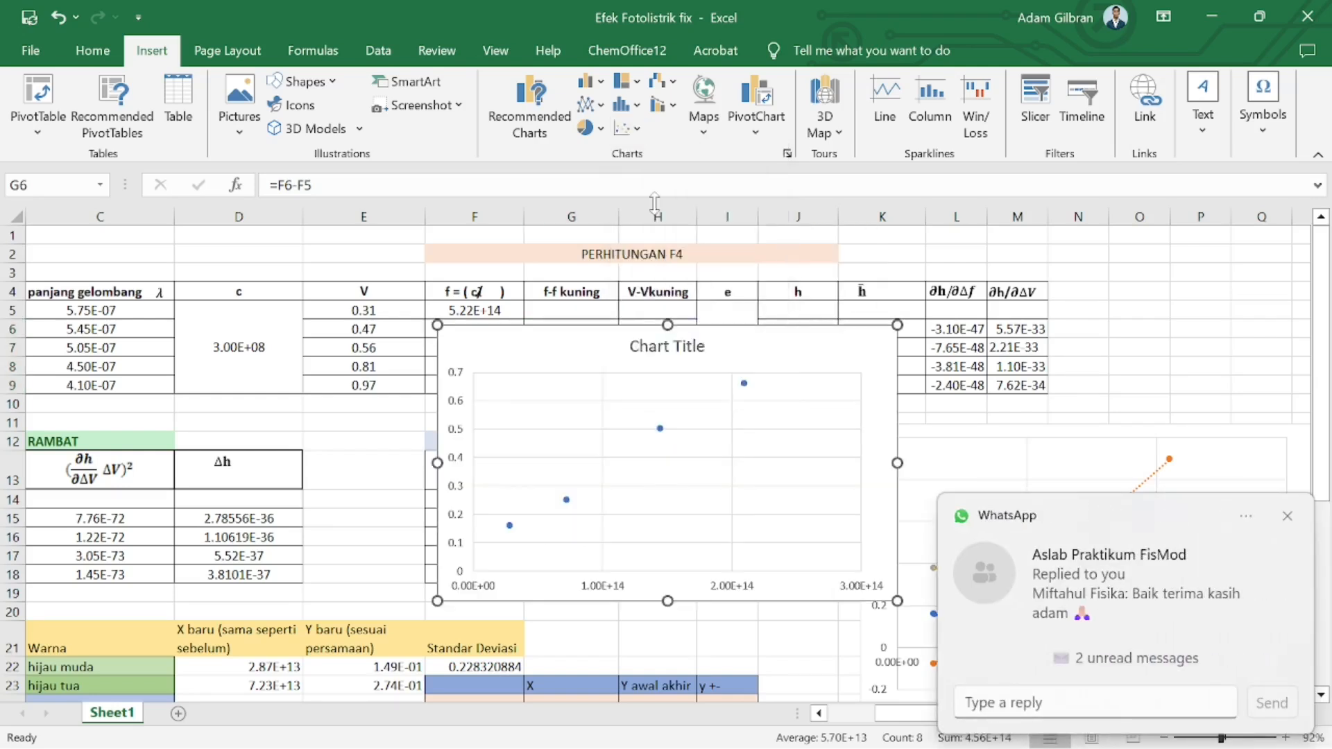
click(1289, 518)
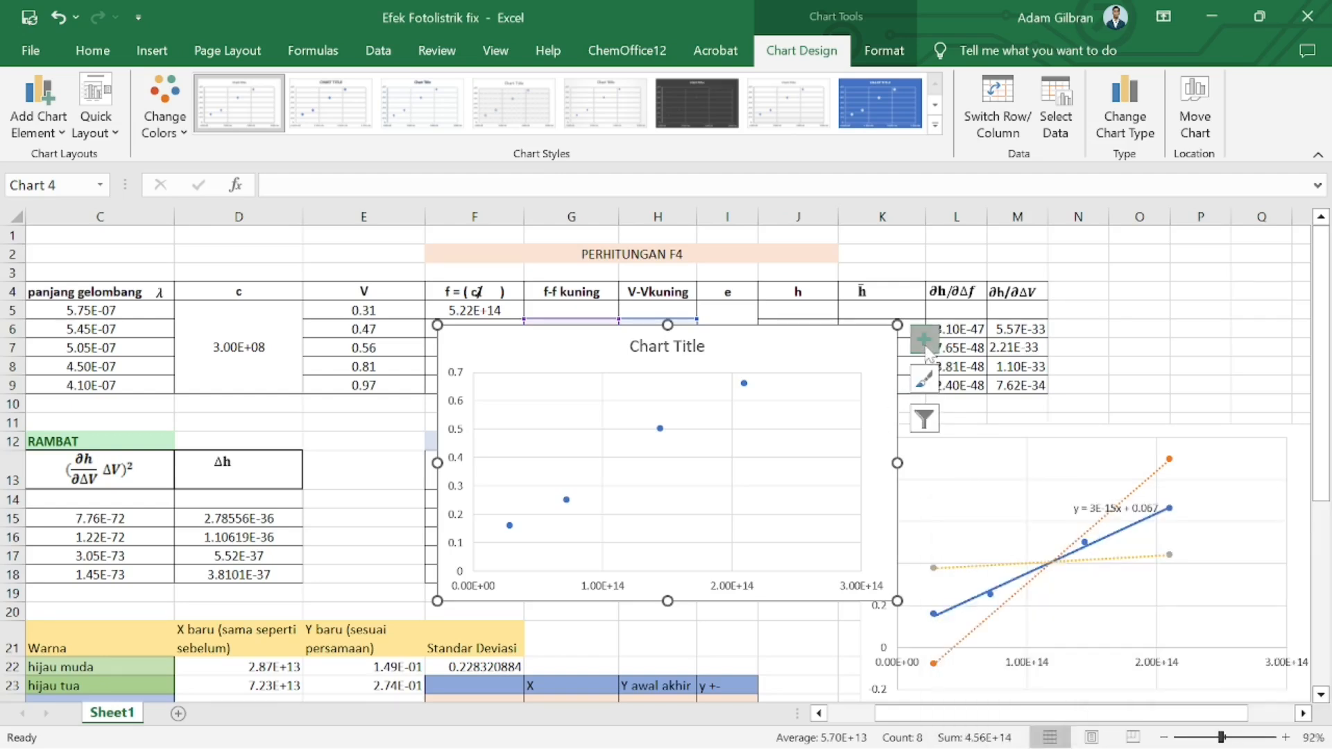
Add a linear trendline to the scatter chart and display its equation and R-squared value on the chart
click(925, 342)
click(979, 523)
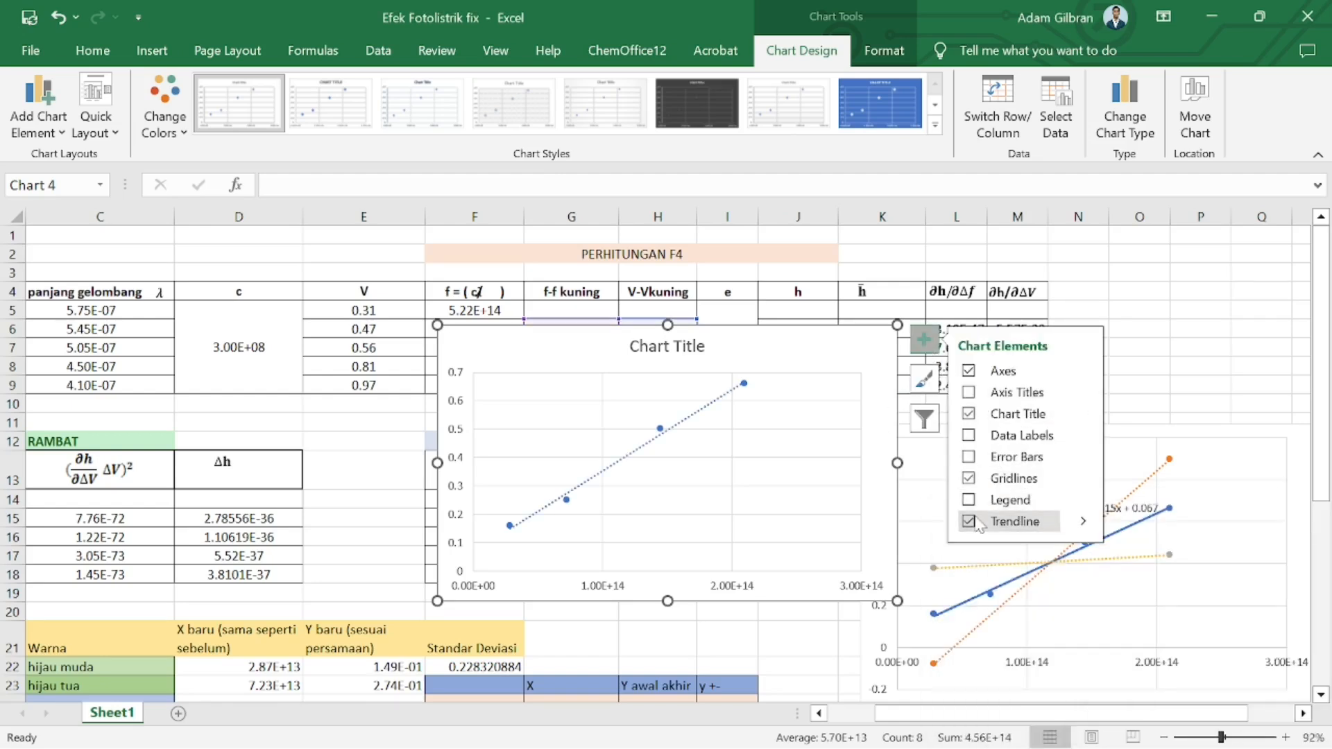
click(1085, 533)
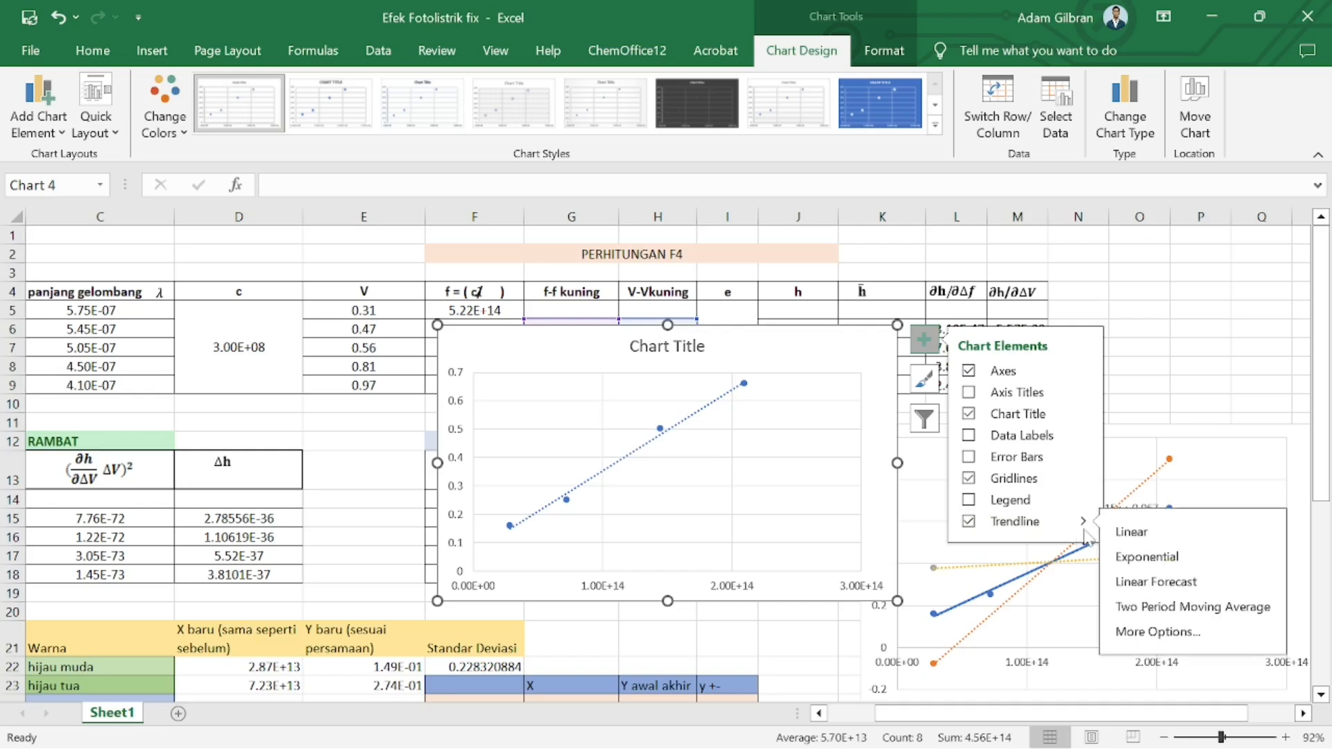
click(1165, 642)
scroll(1193, 671, down, 3)
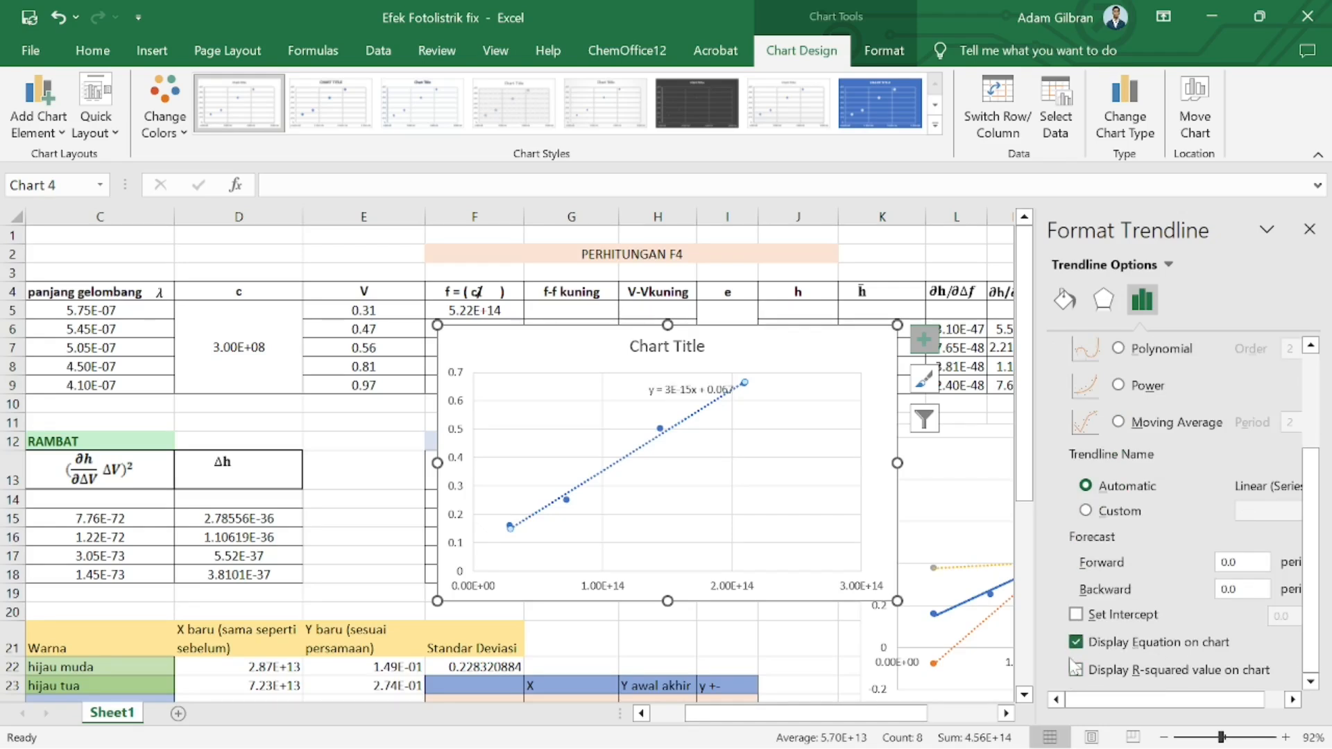
click(1078, 672)
scroll(1104, 517, up, 2)
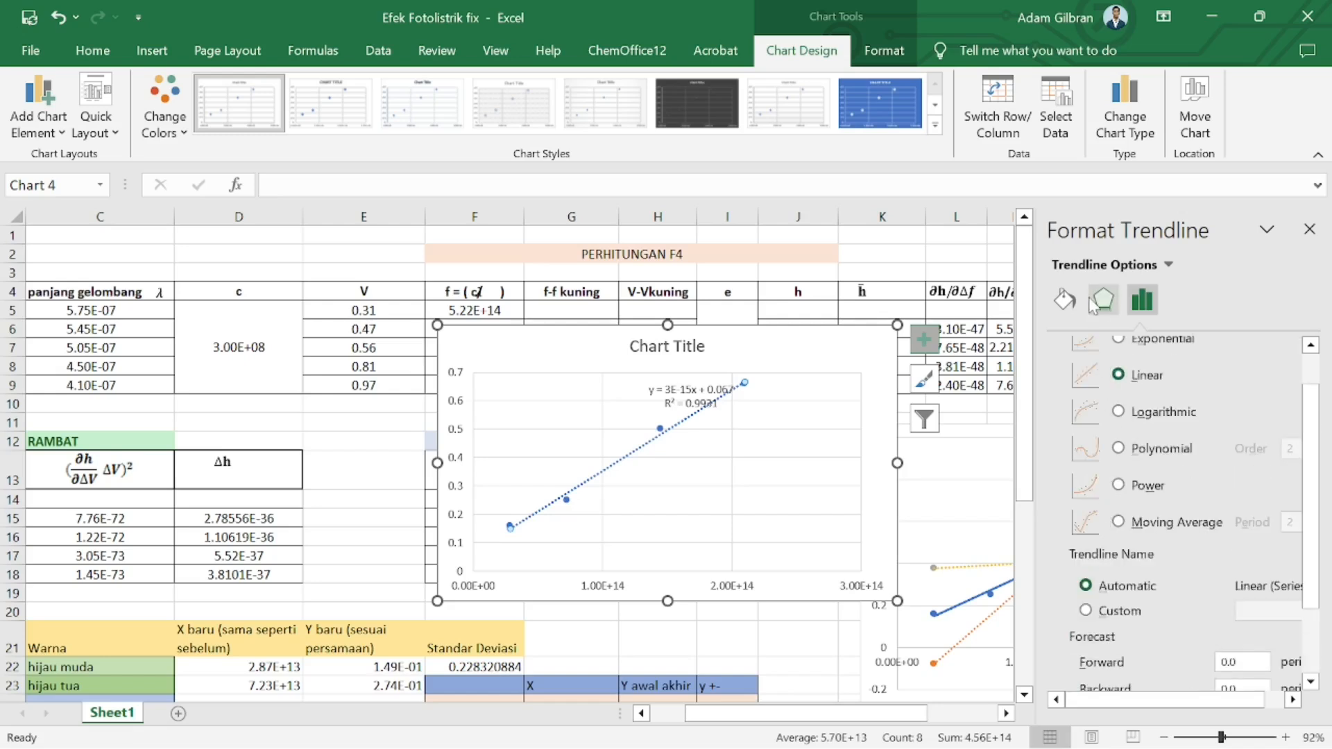
Change the trendline's line style to a solid line, then close the Format Trendline pane
click(1067, 300)
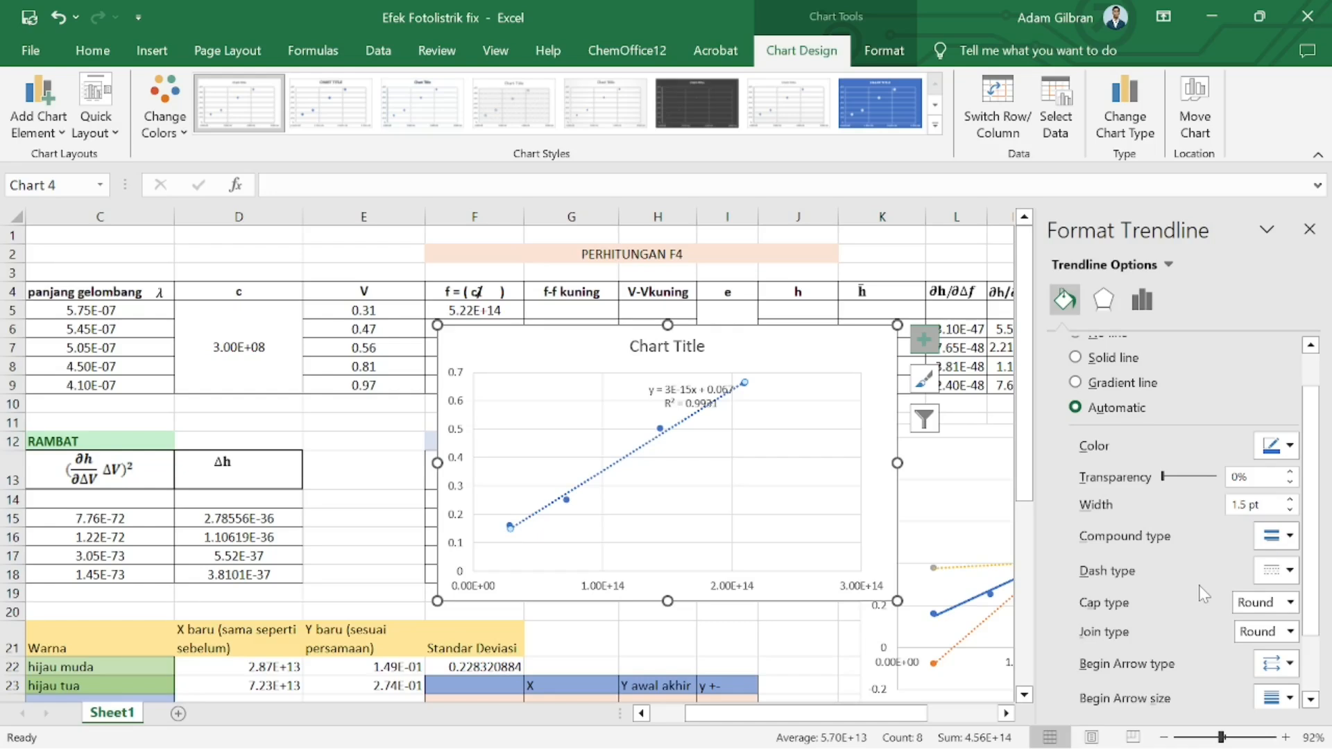
click(1284, 450)
click(1279, 458)
click(1283, 570)
click(1276, 595)
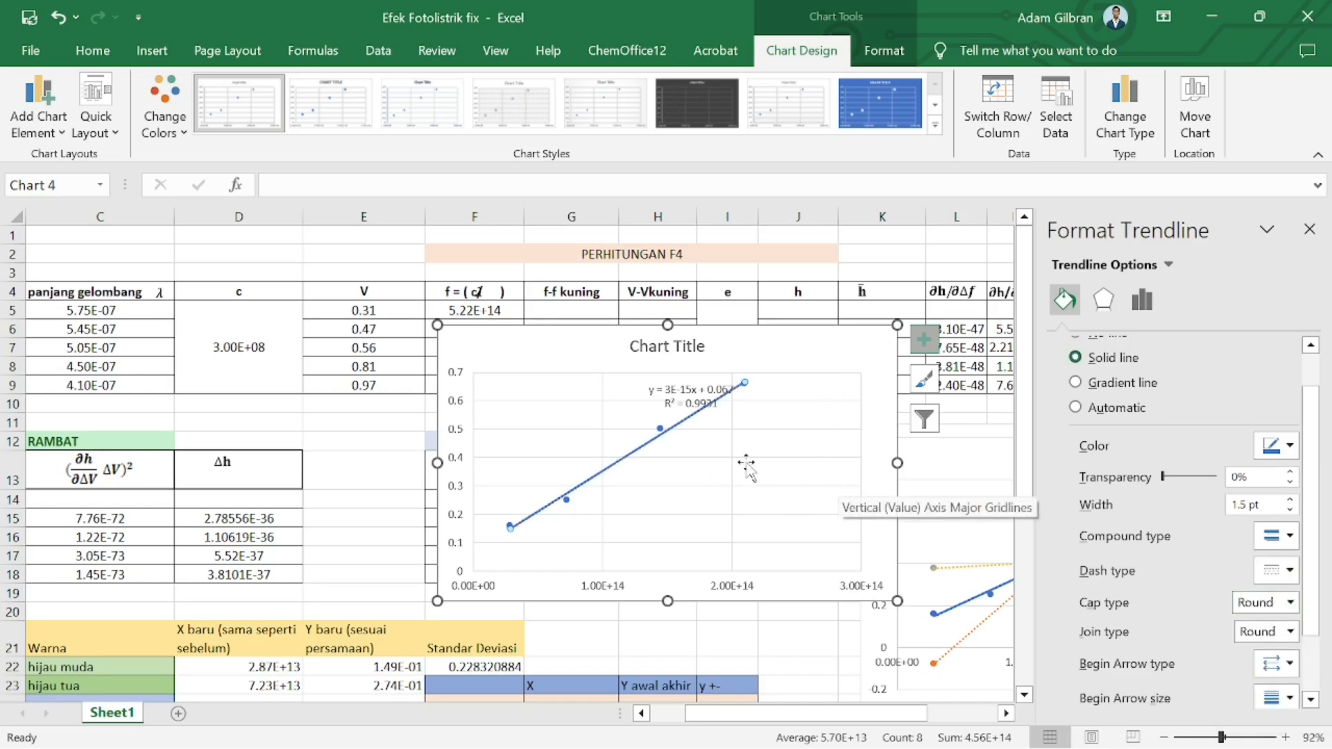
click(1318, 231)
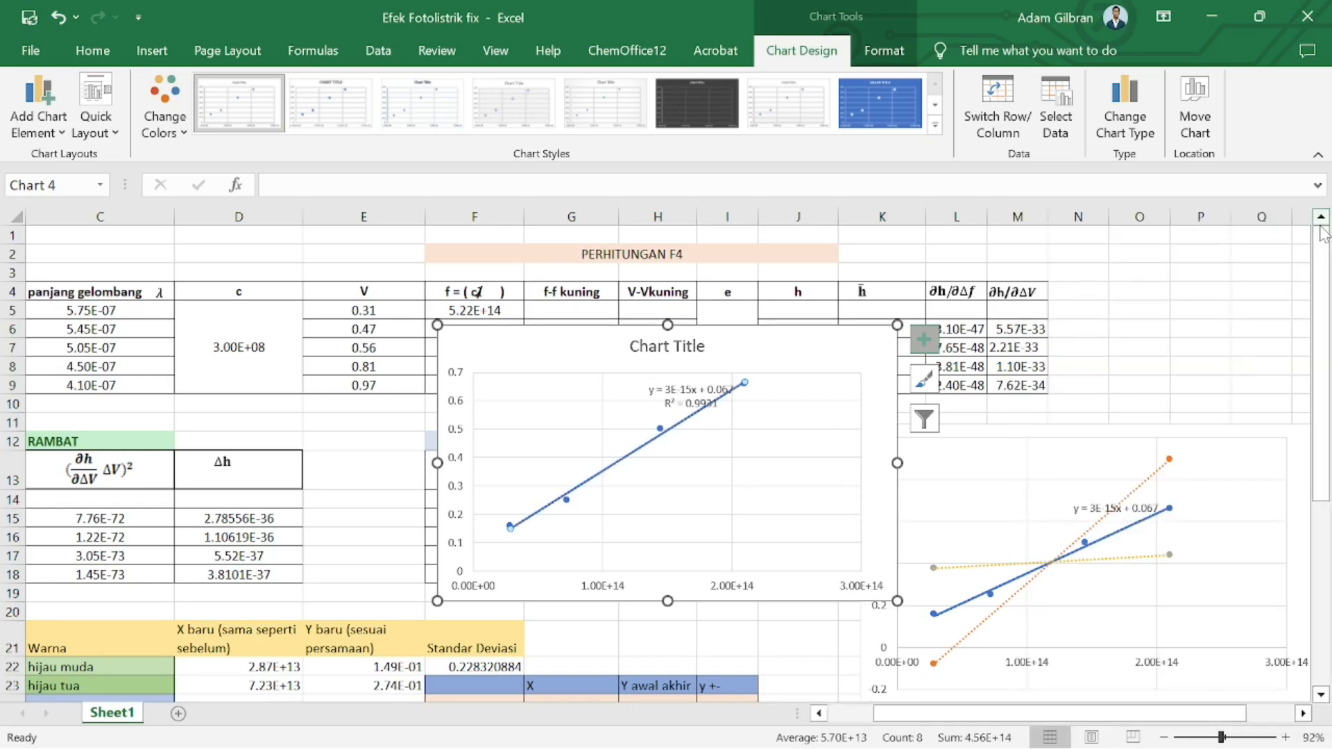
Add a chart series named slope max using G24:G25 as X values and I24:I25 as Y values
scroll(726, 399, down, 1)
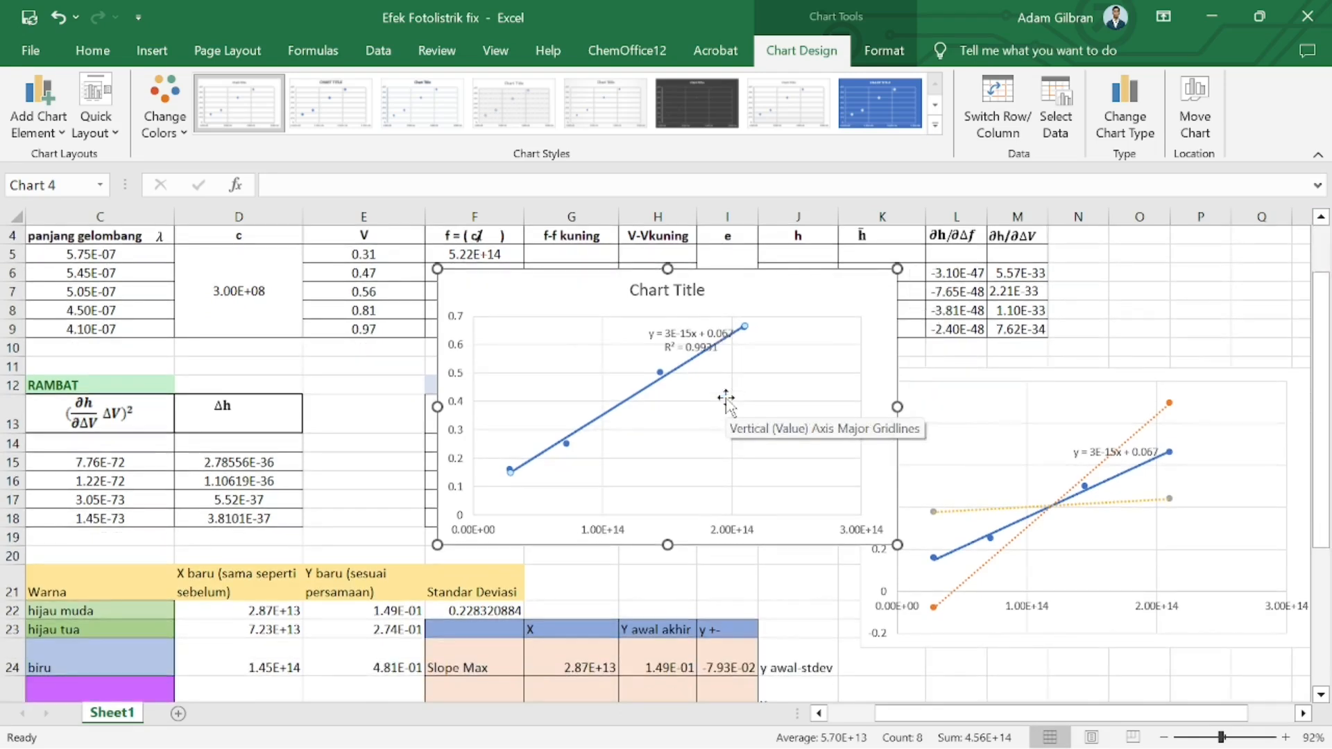
scroll(725, 399, down, 1)
scroll(726, 399, down, 2)
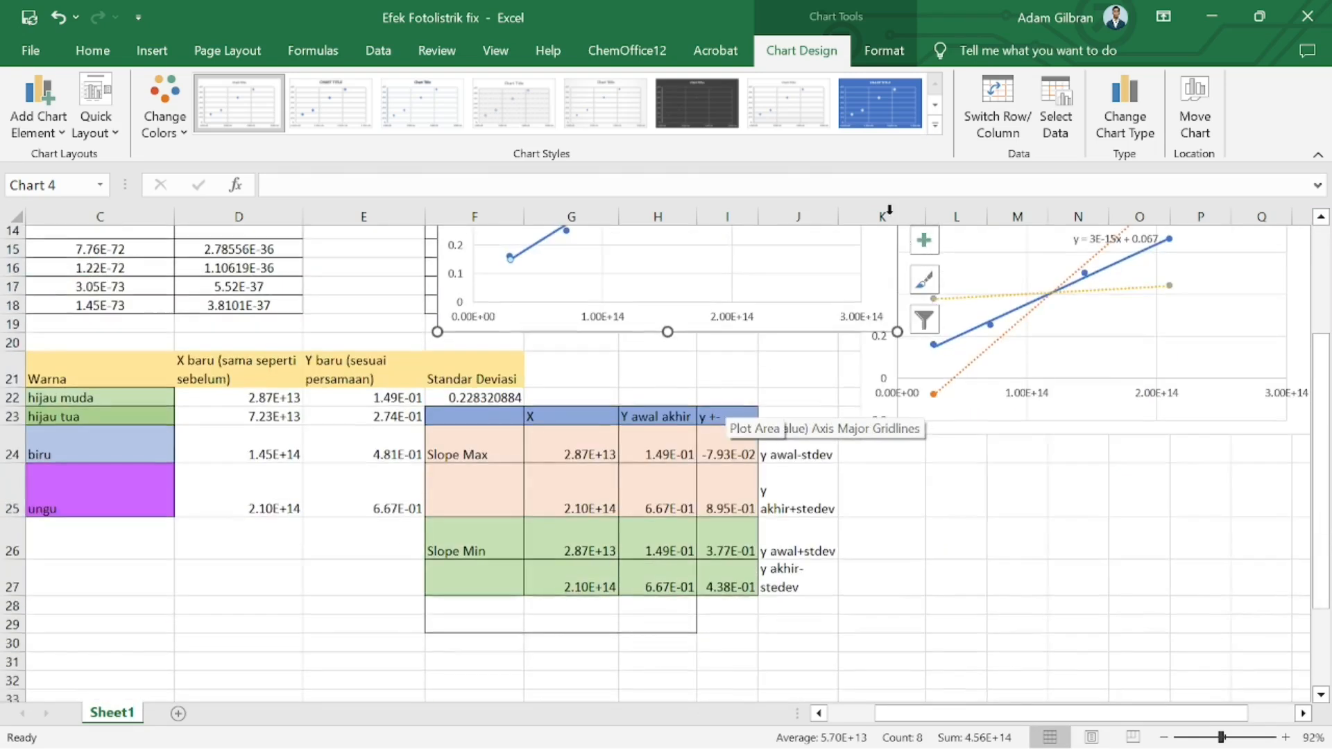
click(1055, 115)
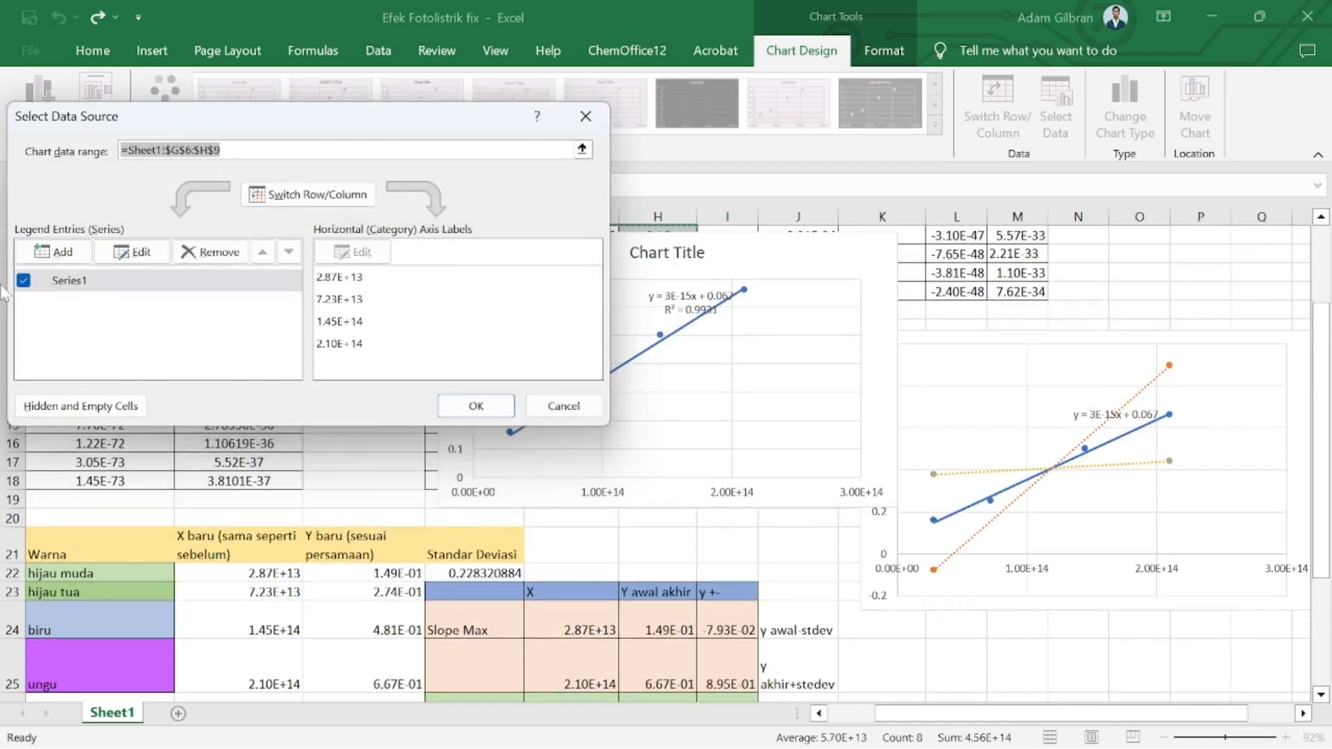
click(80, 280)
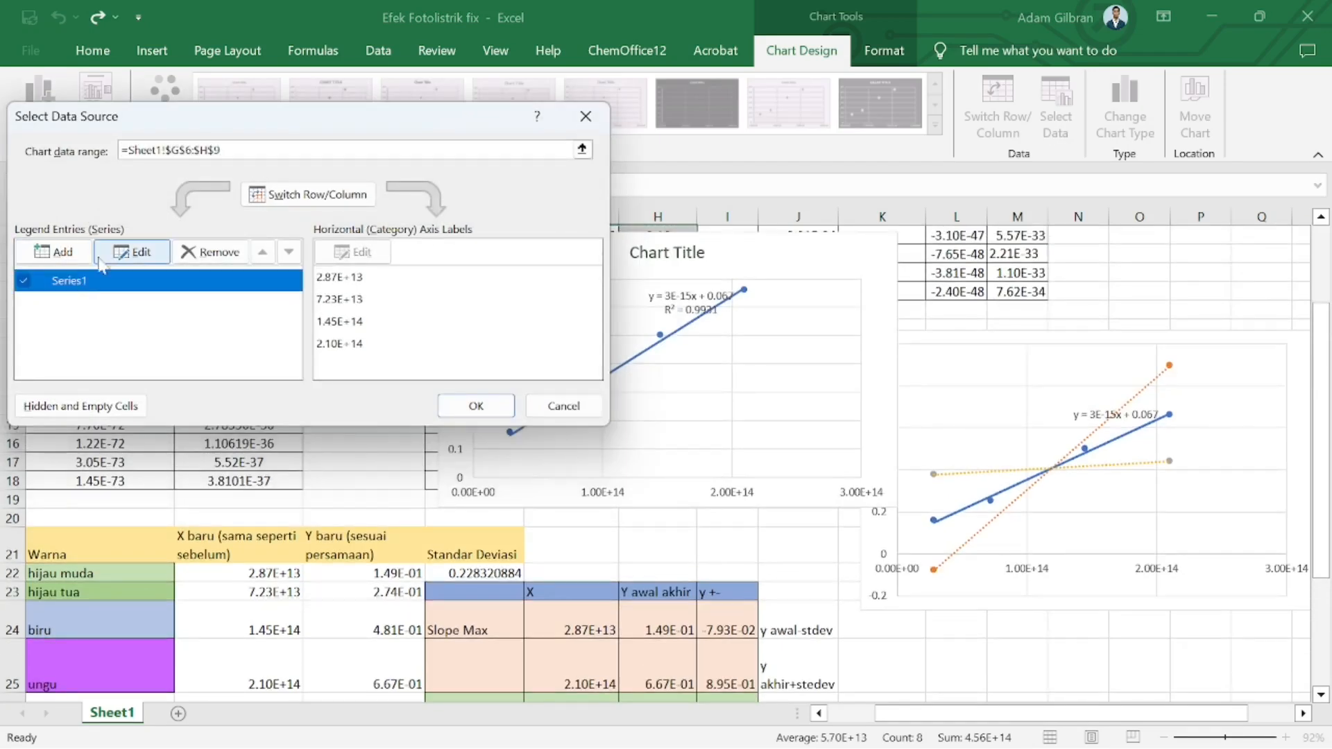
click(60, 256)
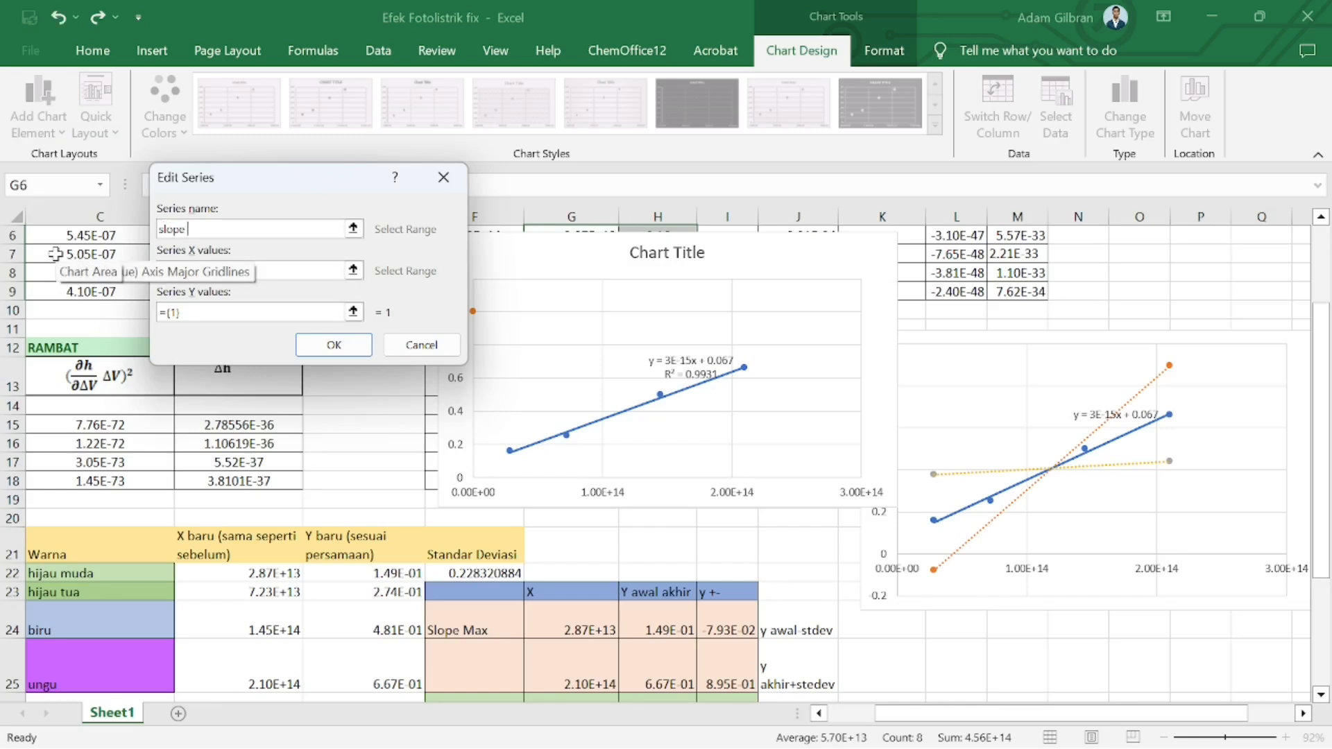
click(246, 272)
scroll(578, 432, down, 3)
drag(578, 432, 586, 478)
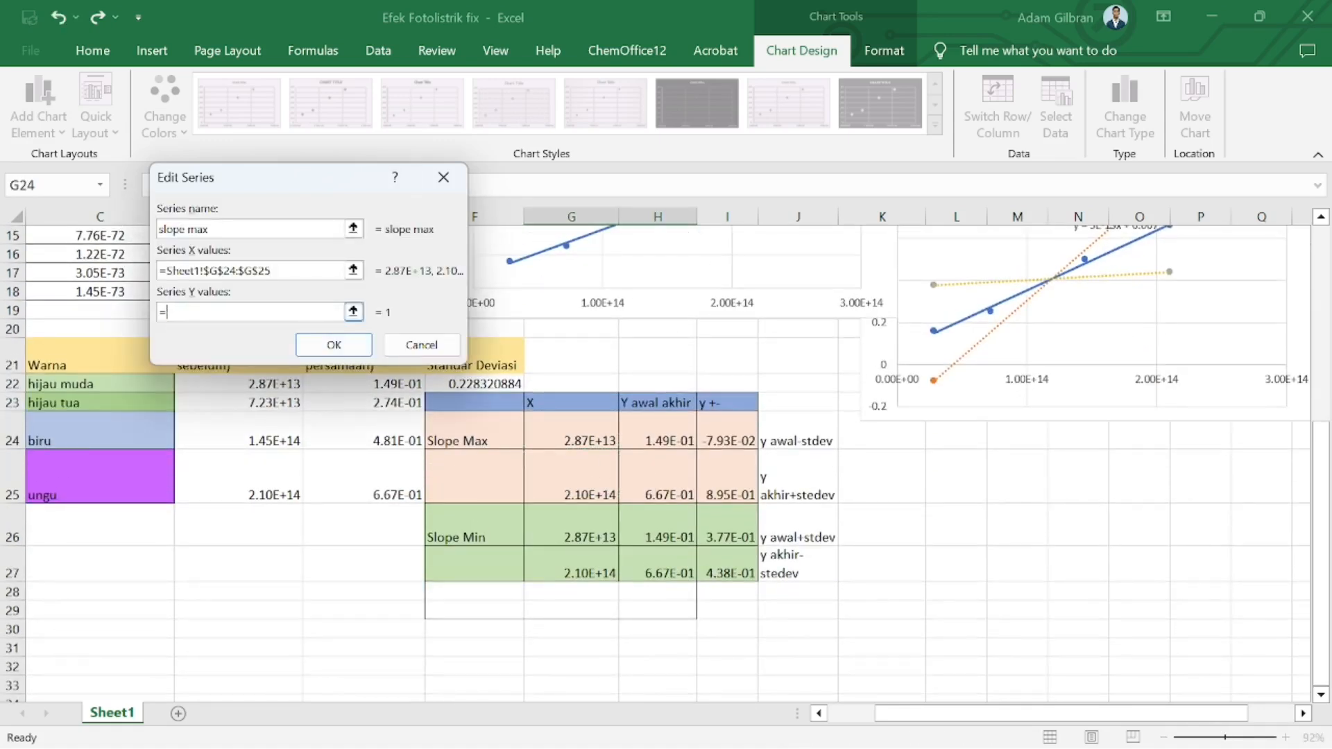
drag(730, 437, 729, 494)
click(334, 351)
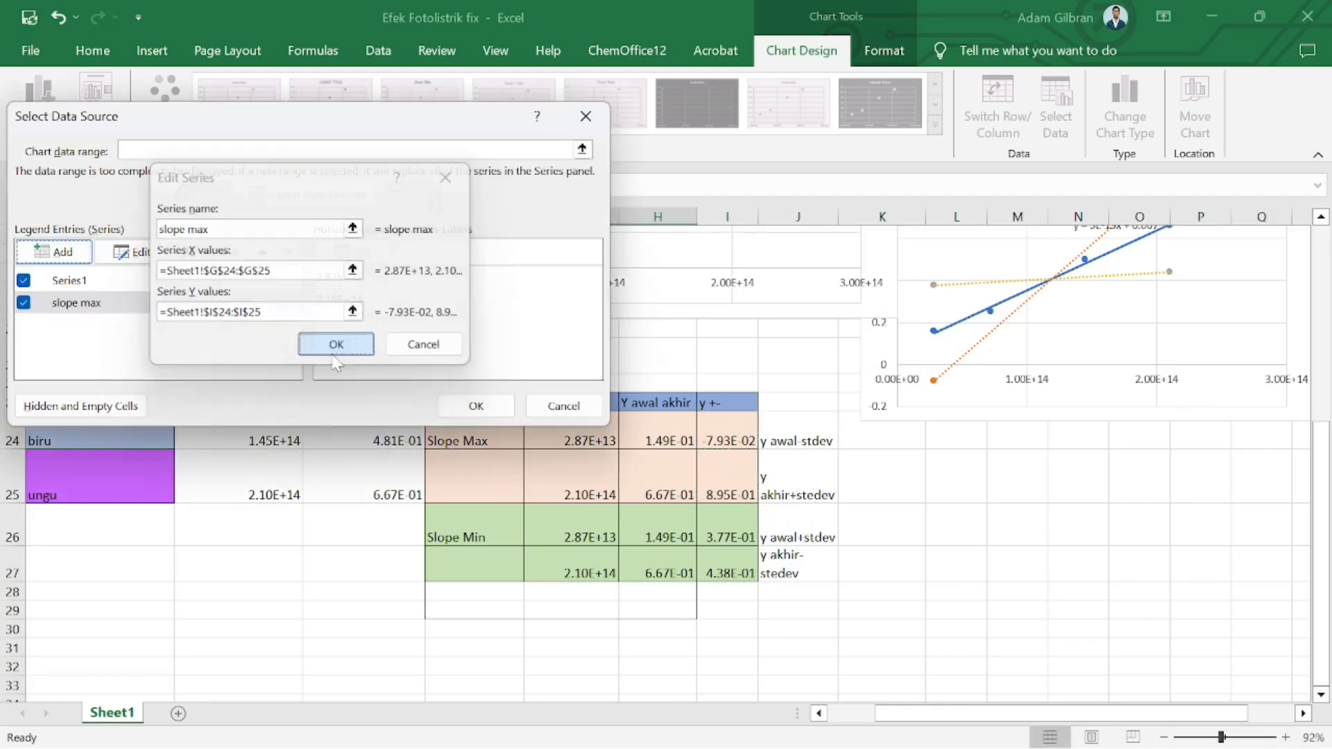
Edit that series, renaming it min with X values G26:G27 and Y values I26:I27
click(134, 253)
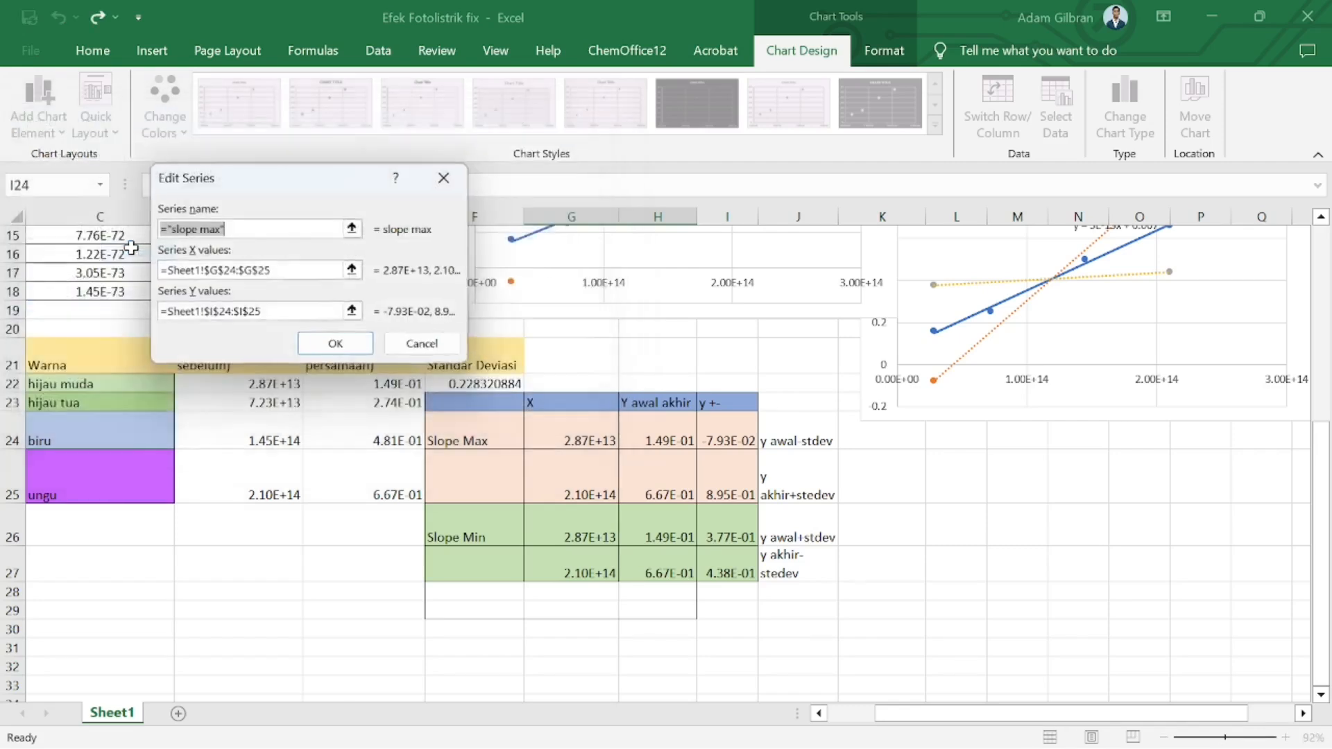
text(min)
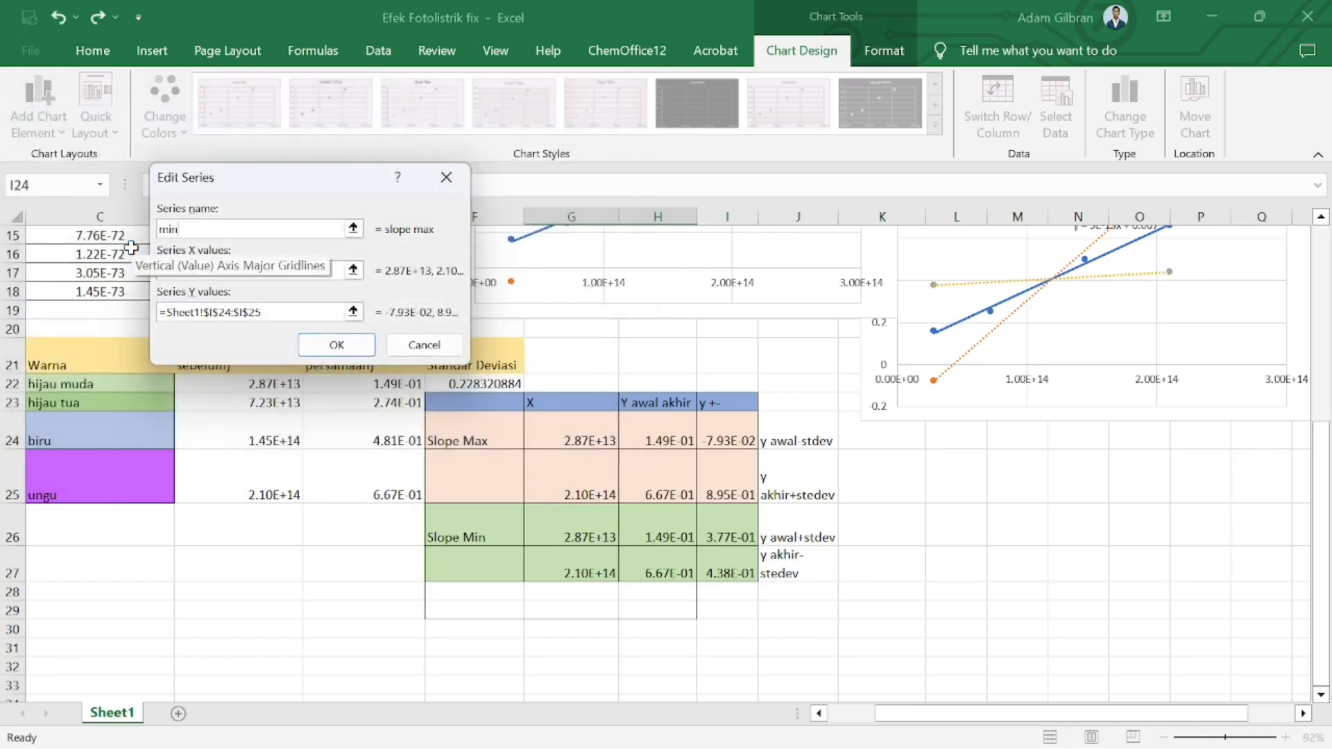
drag(571, 439, 571, 492)
drag(273, 271, 148, 290)
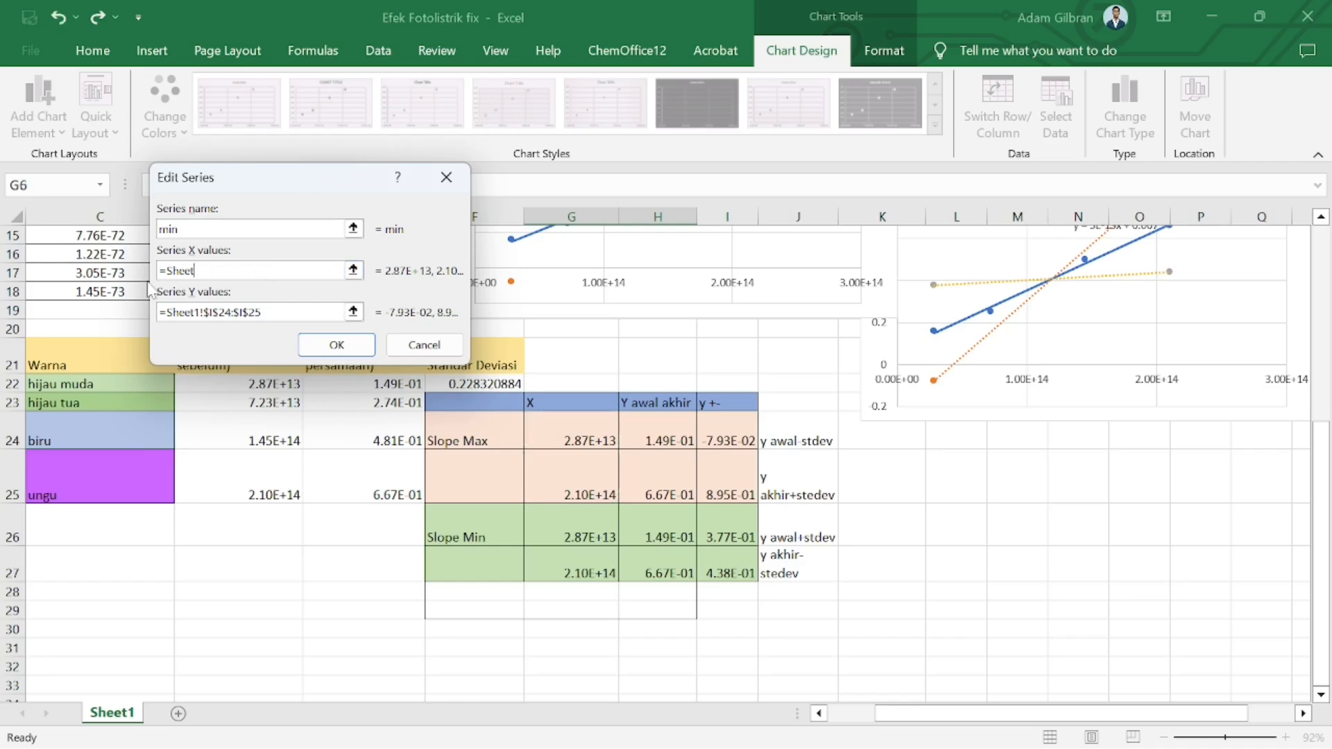
drag(587, 531, 587, 558)
drag(264, 313, 154, 315)
key(BackSpace)
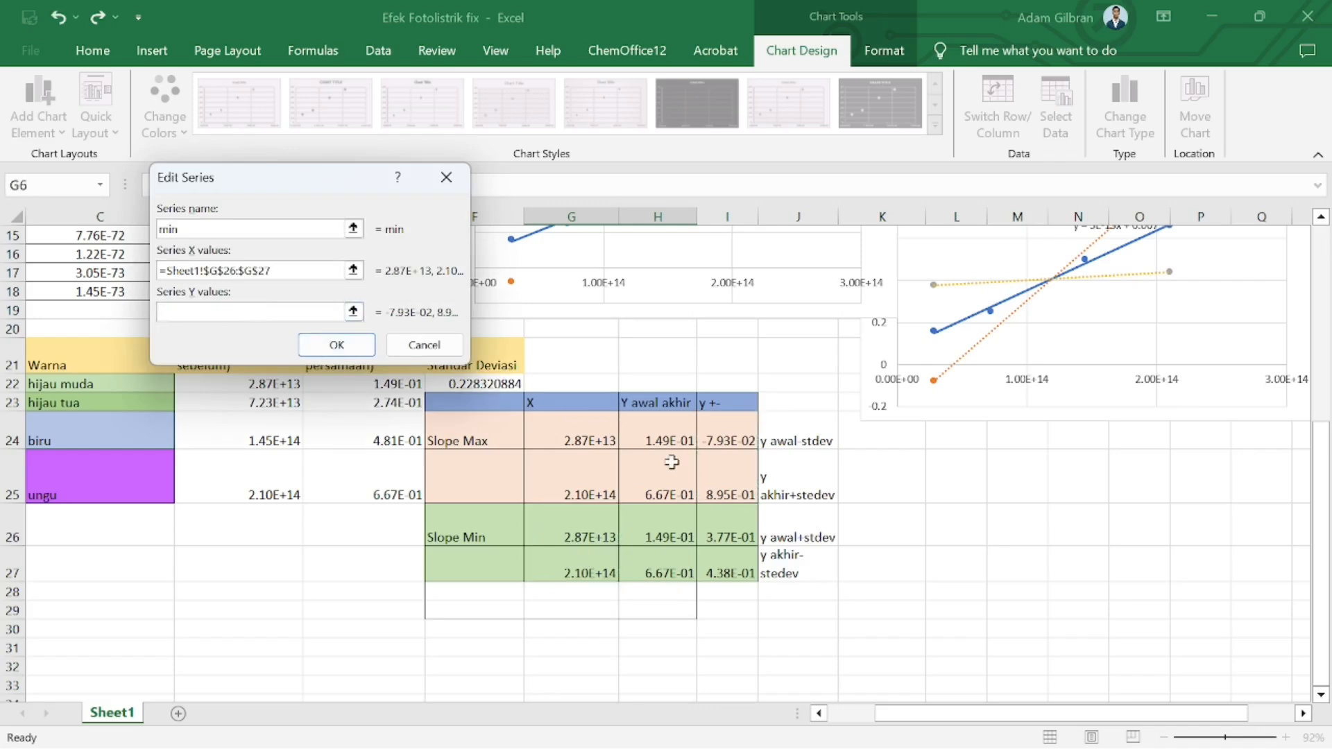
drag(725, 515, 734, 561)
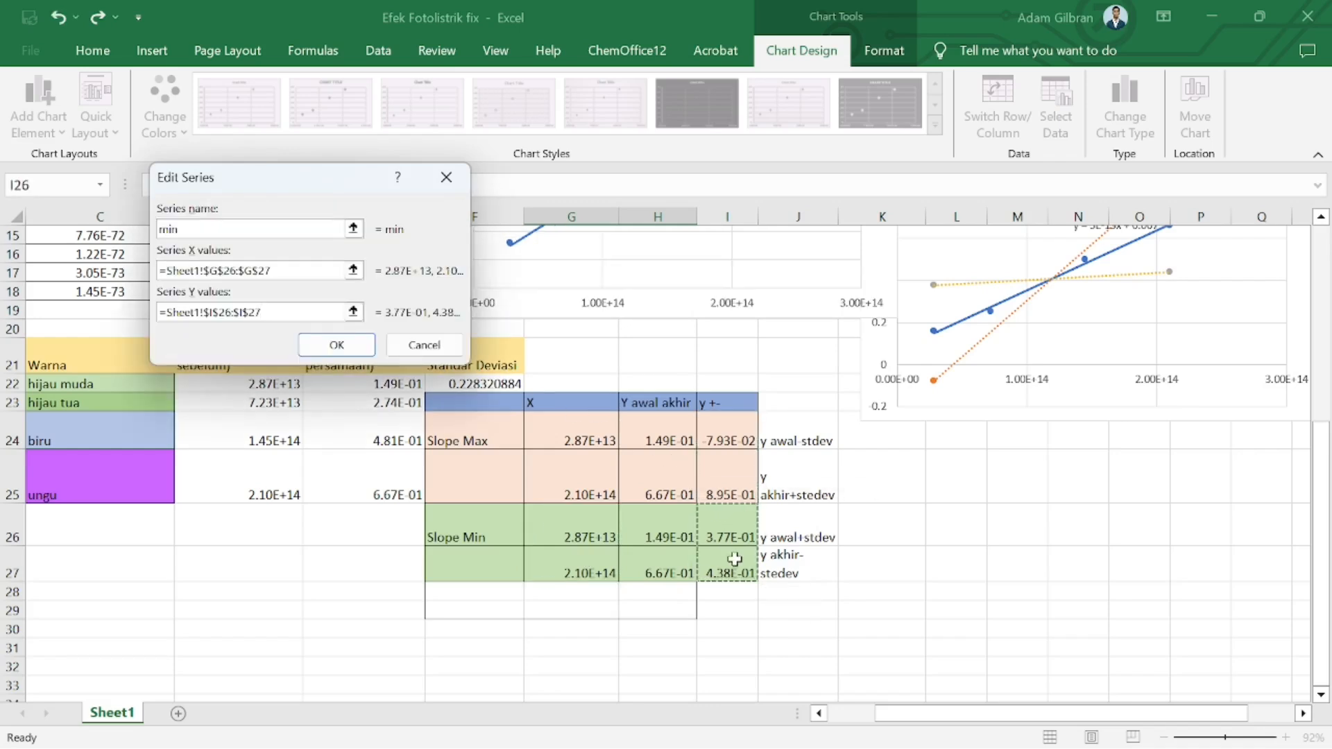
click(337, 345)
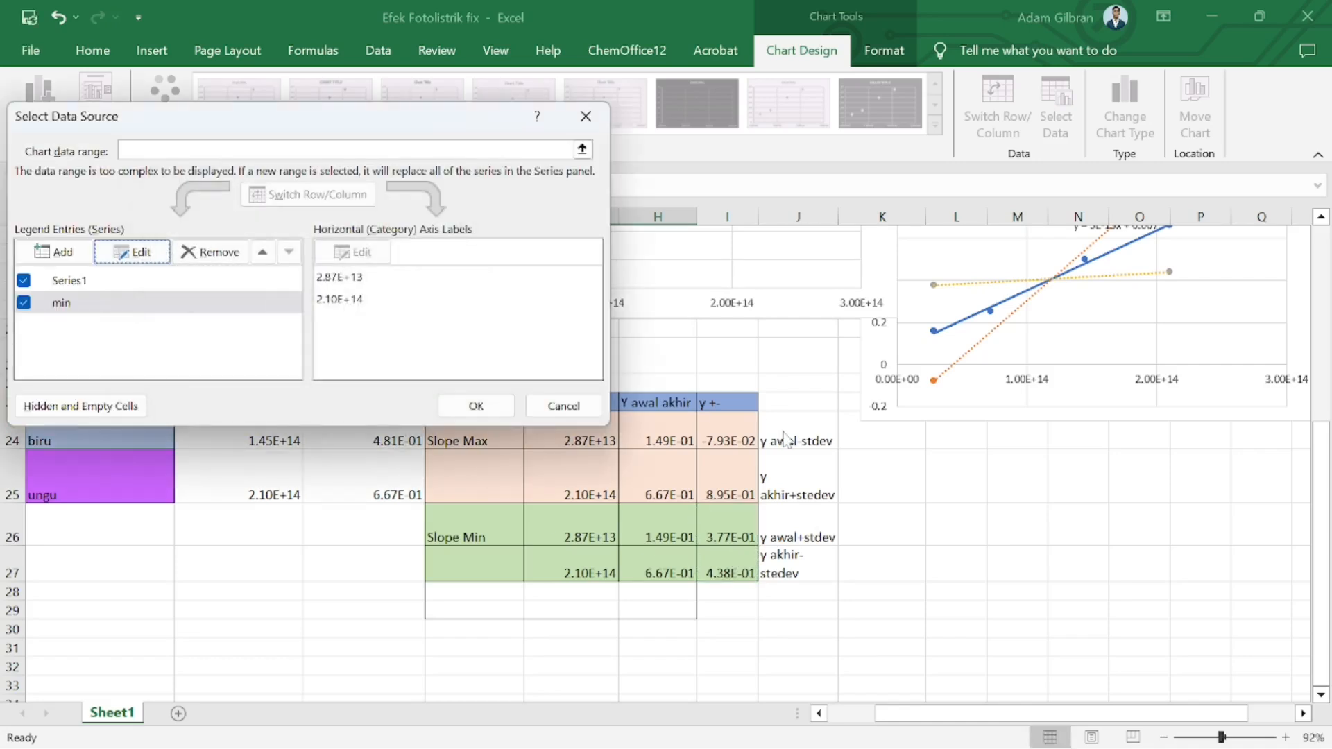
click(476, 406)
Add another series named max with X values G24:G25 and Y values I24:I25
scroll(784, 535, up, 5)
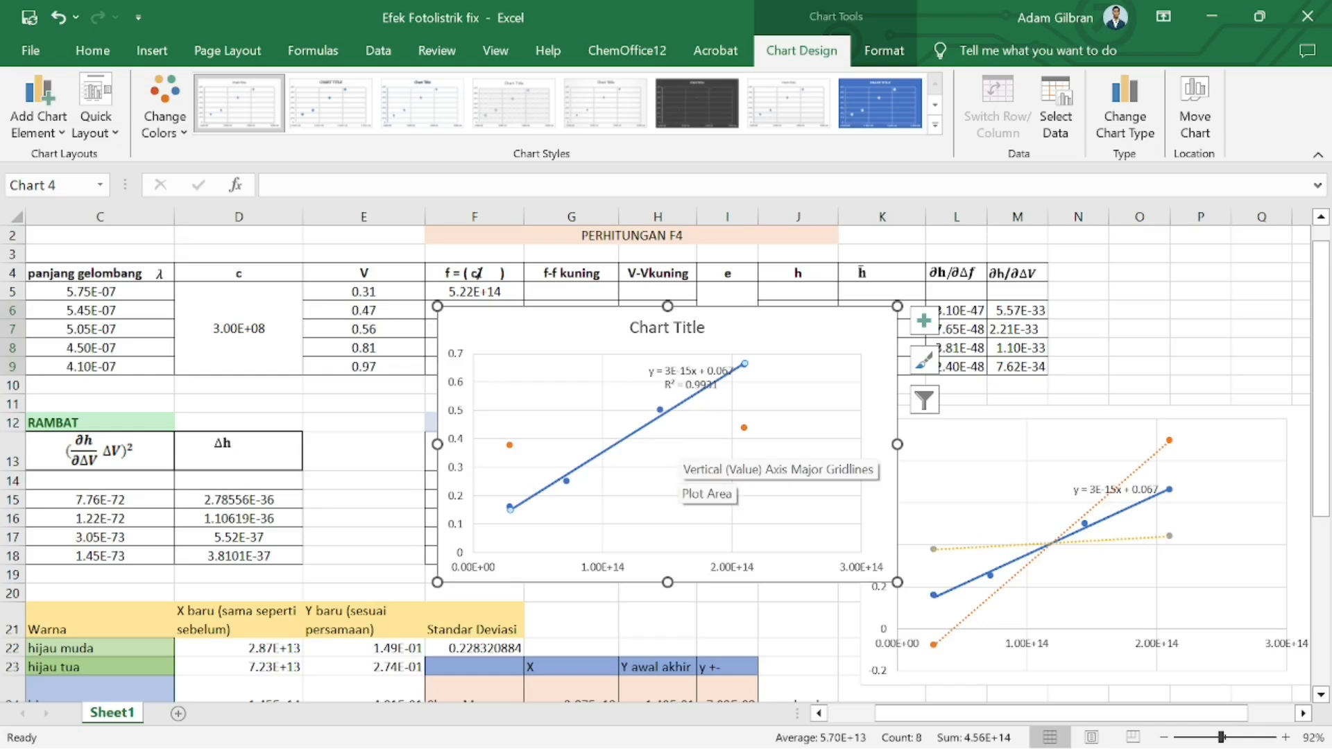
click(1041, 107)
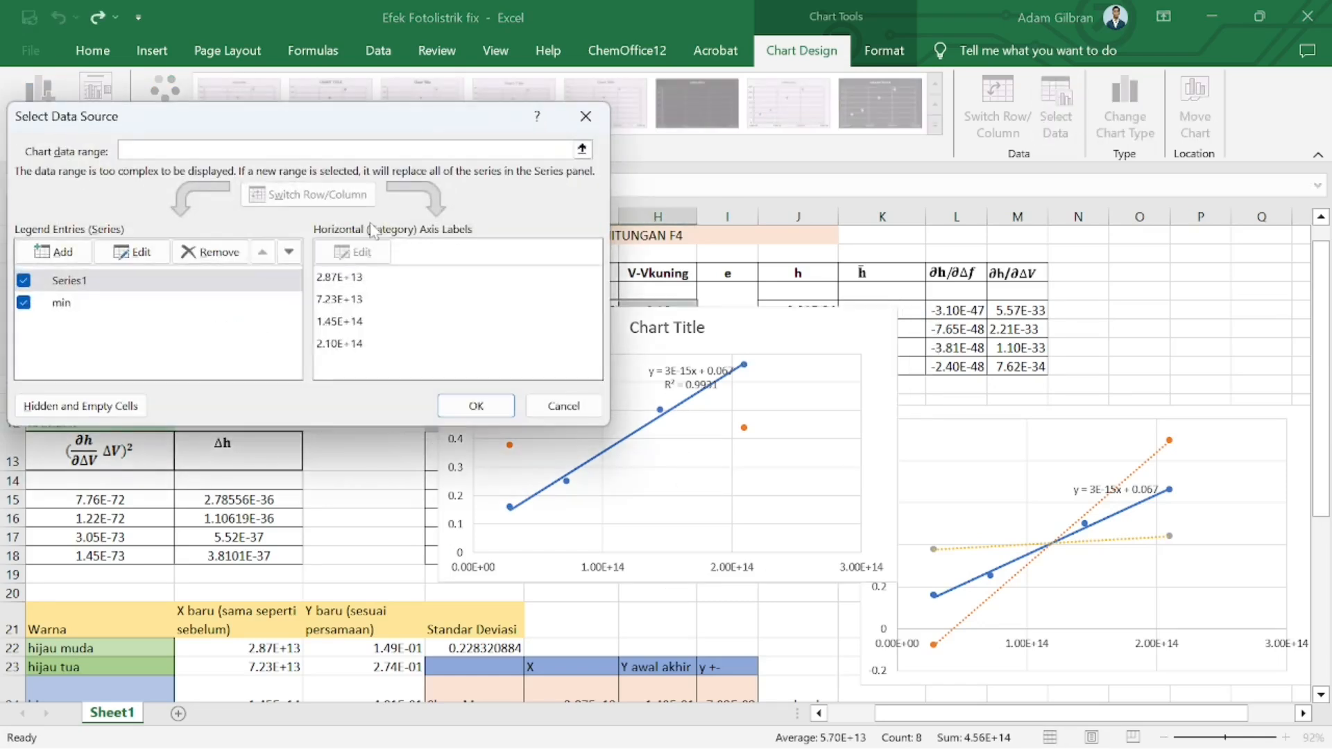
click(49, 250)
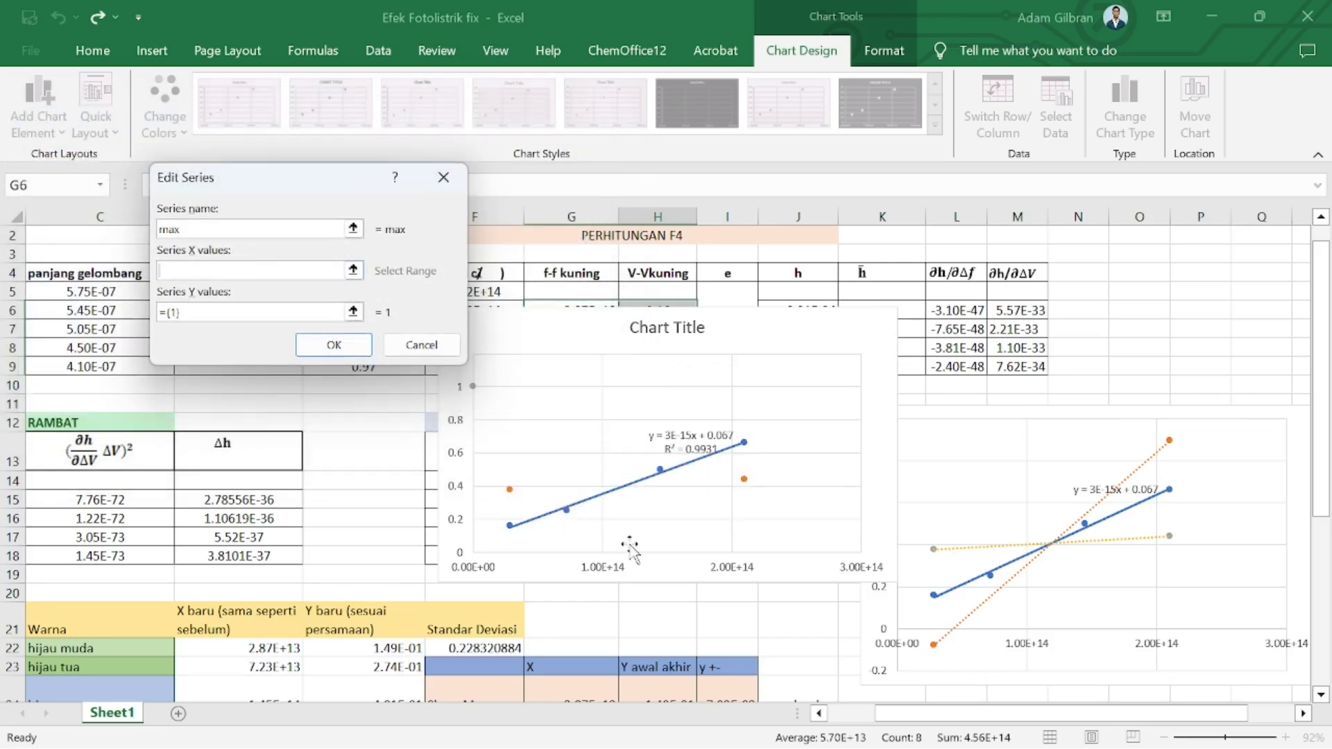
scroll(629, 544, down, 3)
drag(608, 515, 602, 565)
click(286, 312)
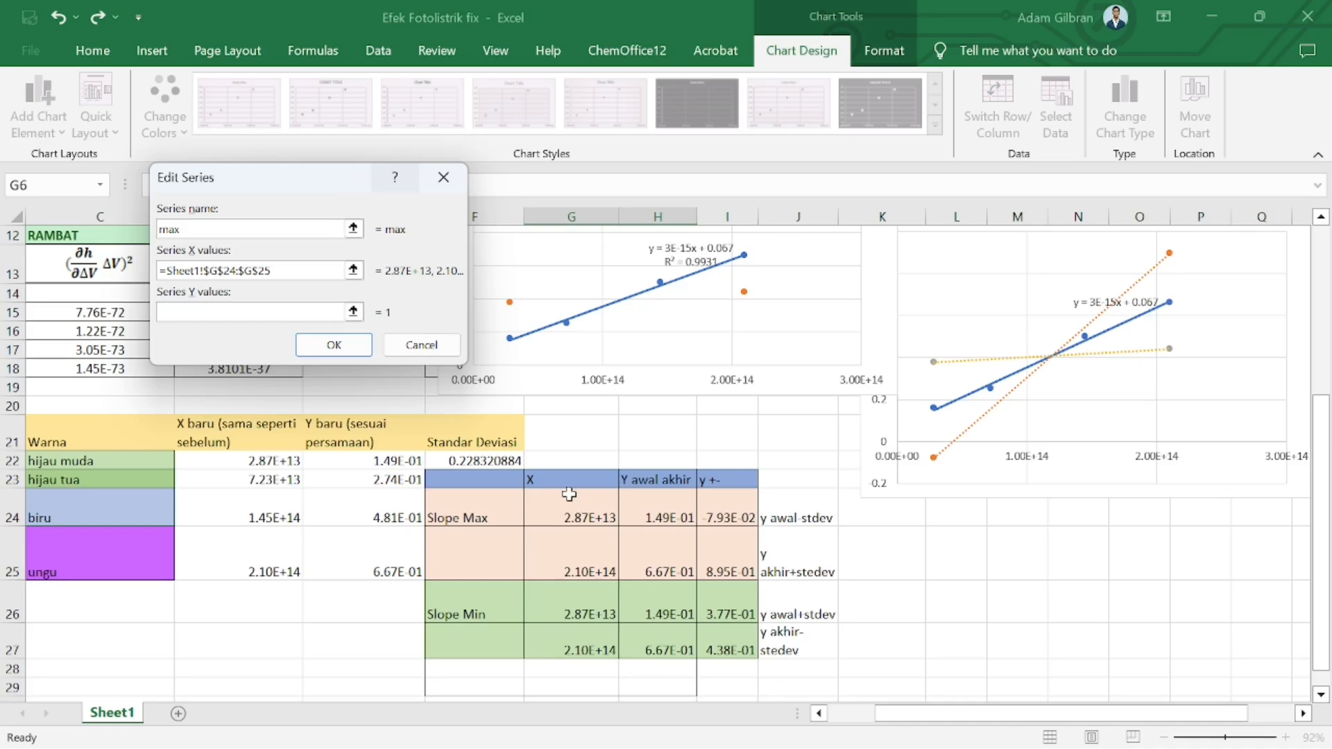
drag(730, 505, 725, 565)
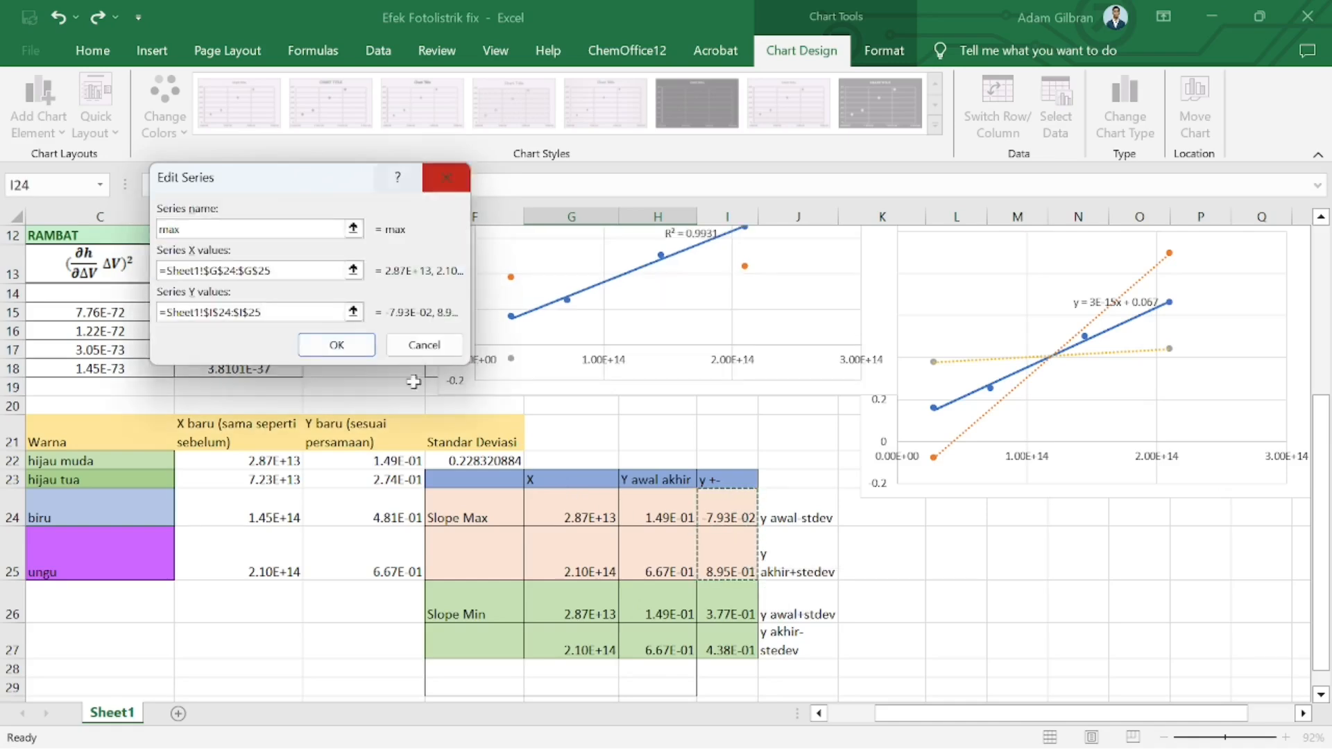
click(337, 345)
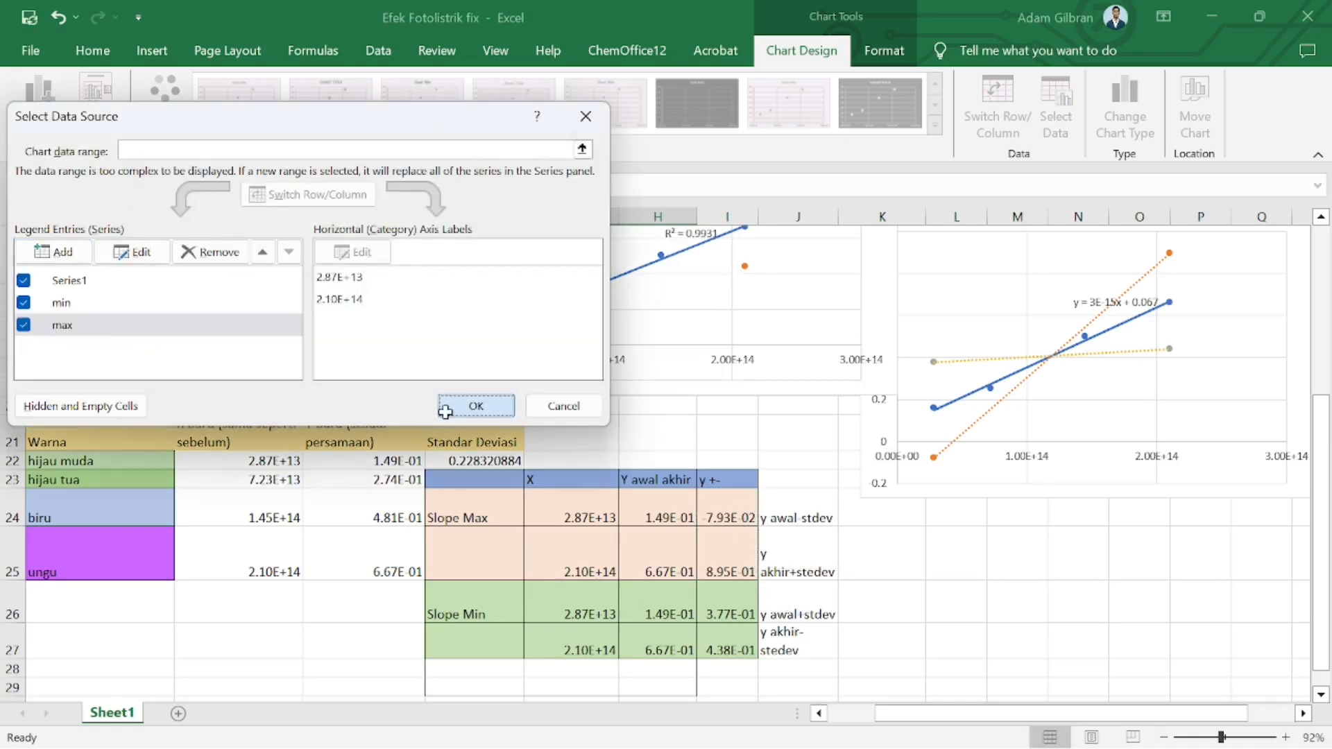
click(445, 412)
Add a trendline to the max series
scroll(619, 321, up, 2)
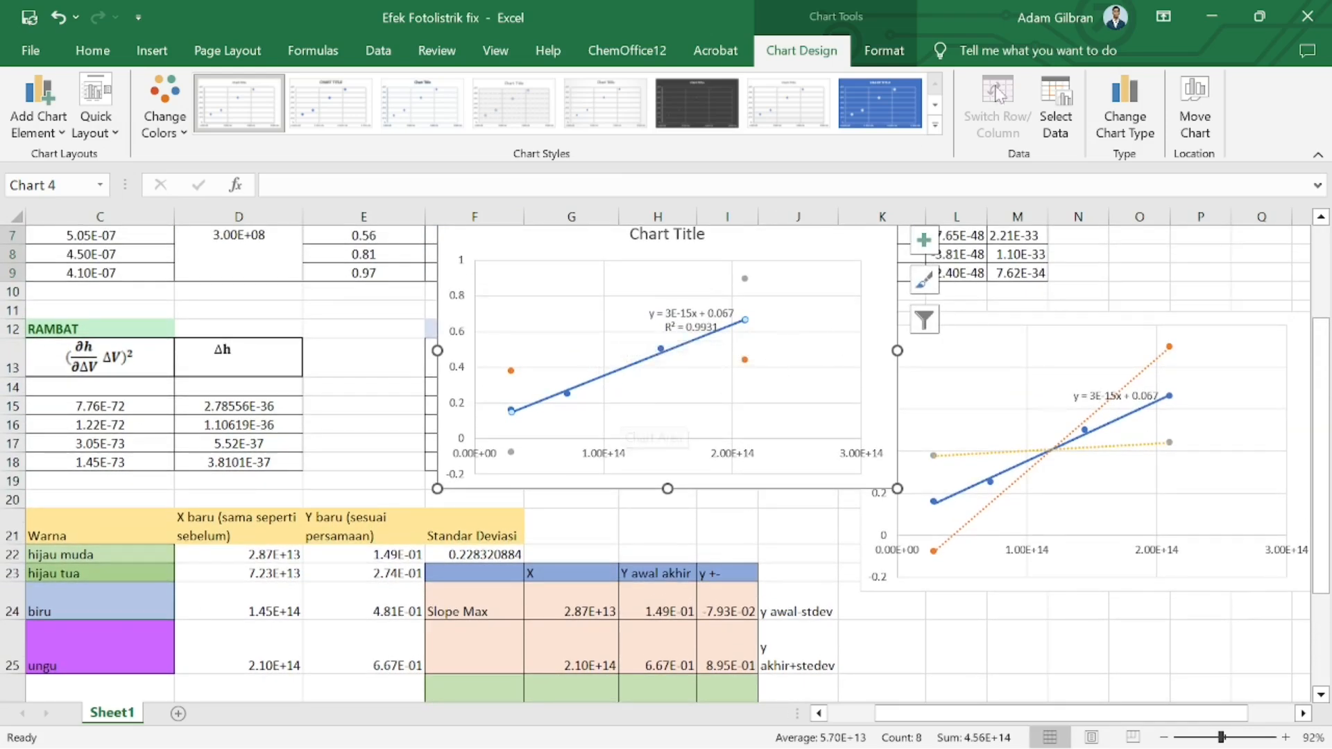
click(745, 278)
right_click(745, 279)
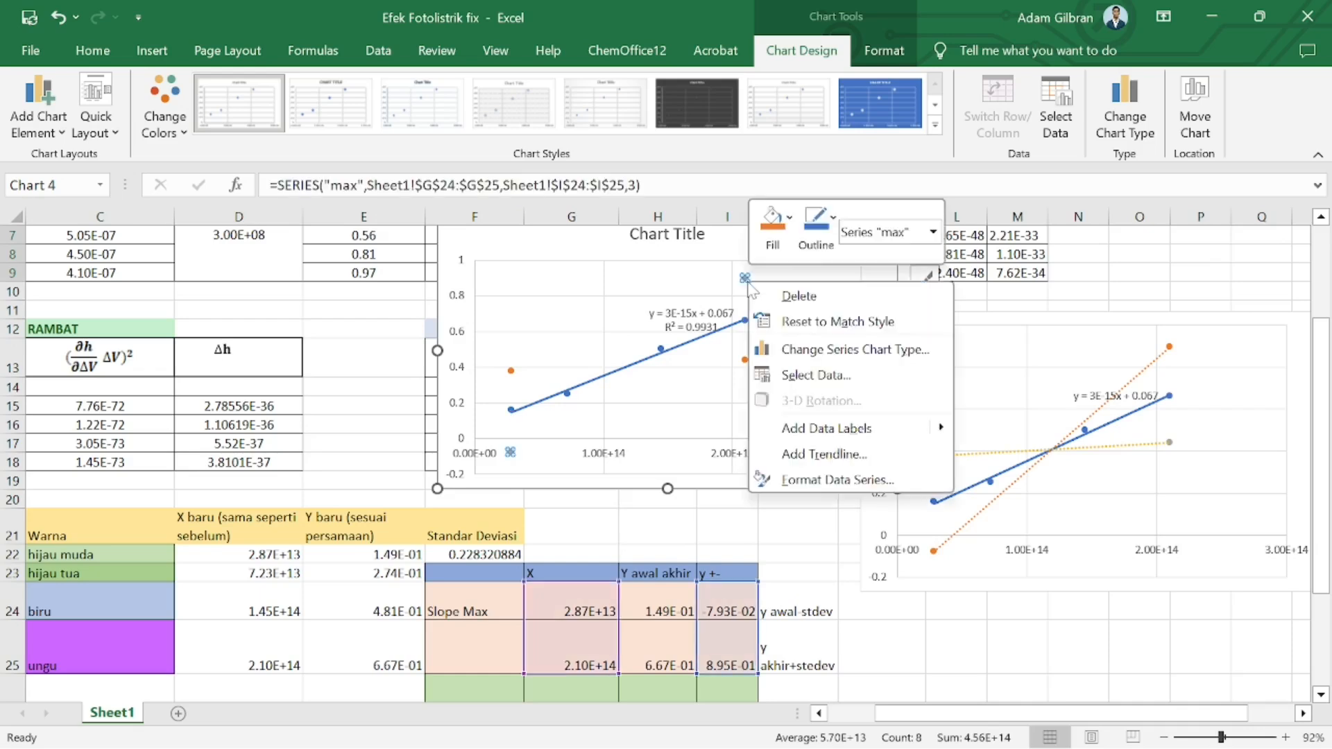
click(825, 454)
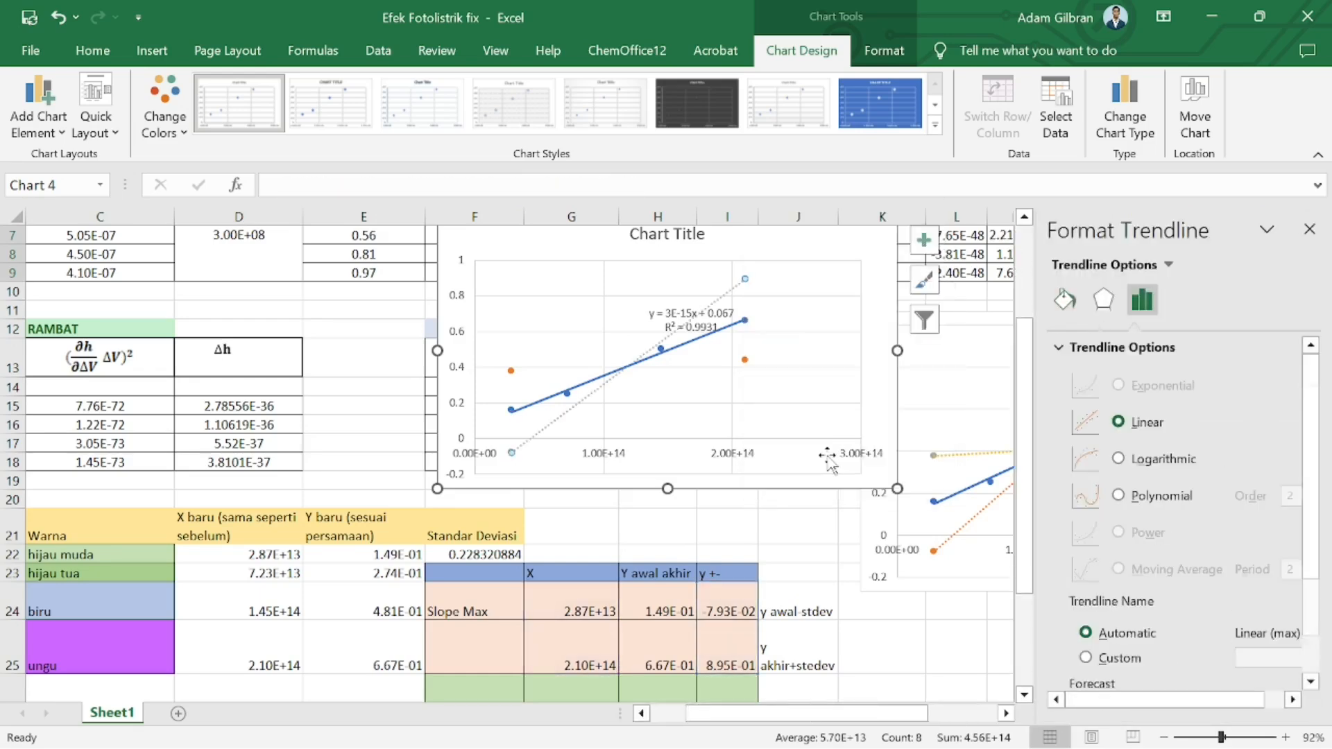
Add a trendline to the min series and close the Format Trendline pane
click(511, 371)
right_click(512, 373)
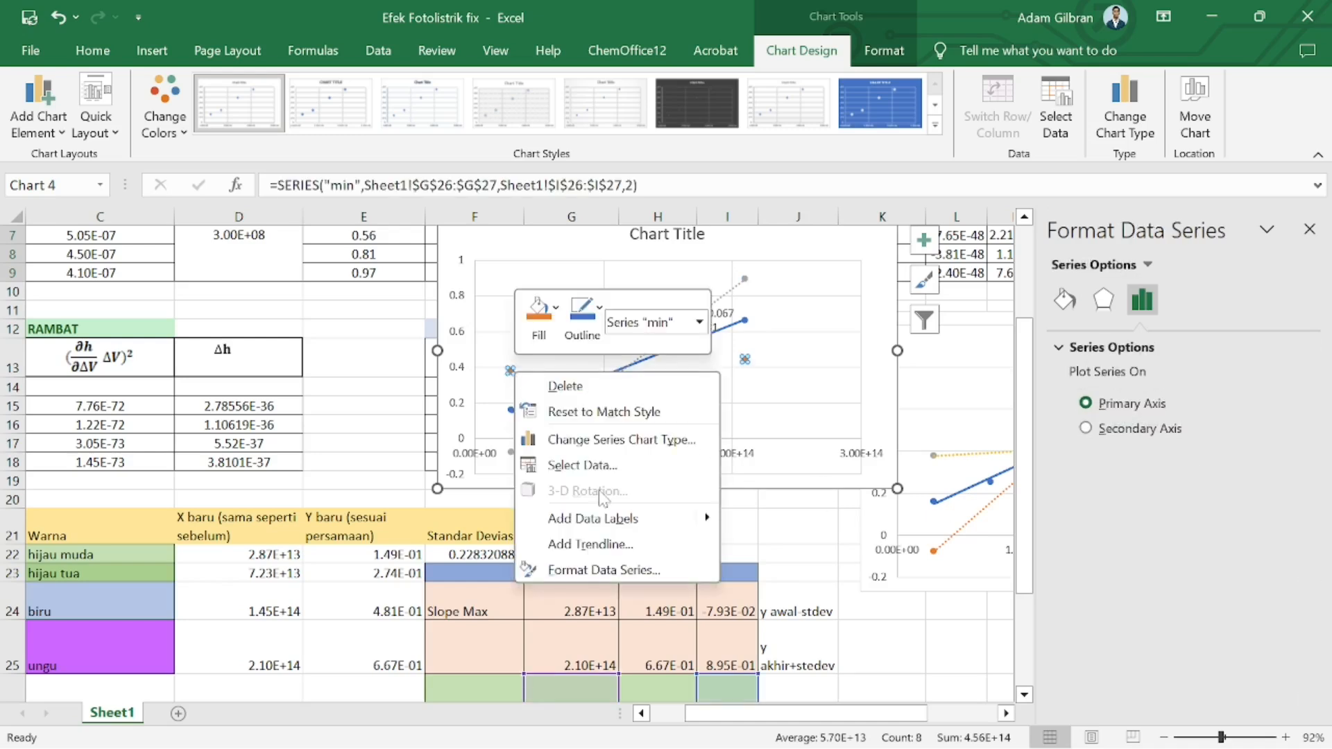
click(616, 545)
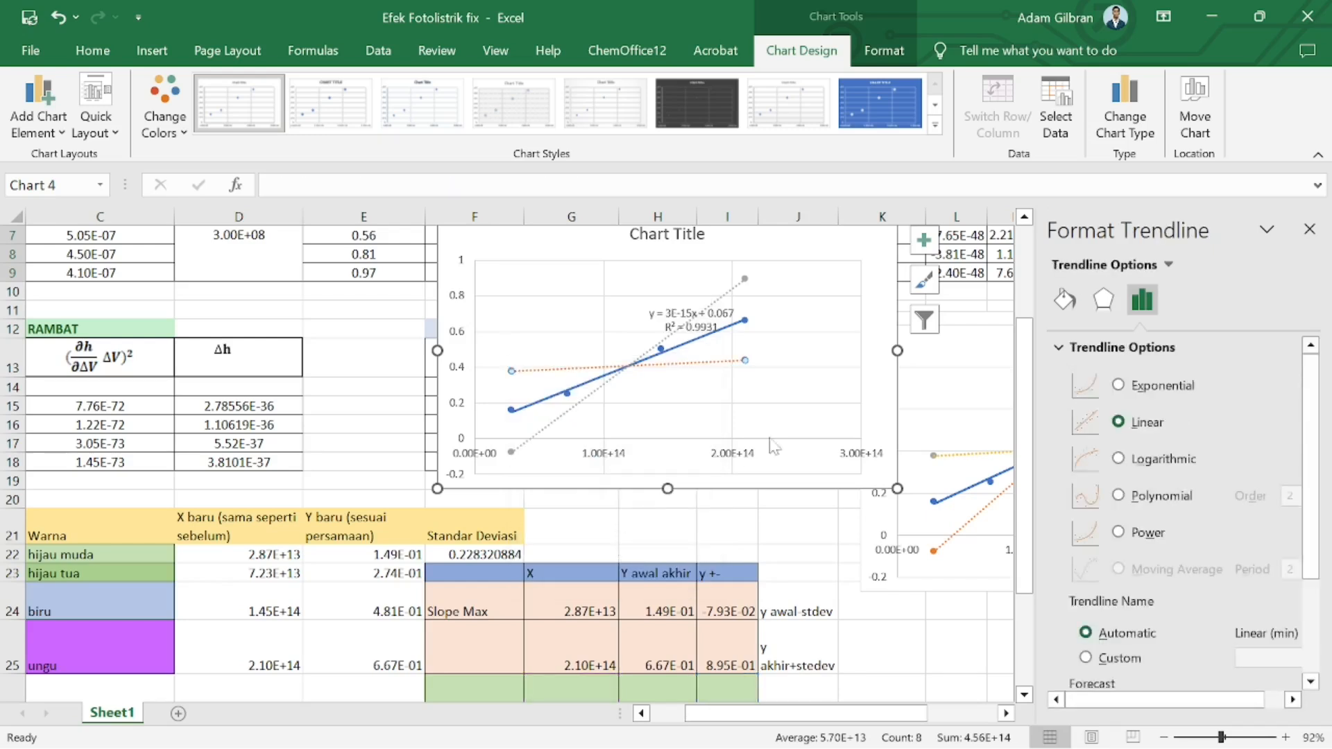
click(1309, 229)
Adjust the chart's plot area and move the chart slightly lower on the sheet
click(794, 338)
drag(828, 379, 779, 336)
scroll(779, 336, up, 1)
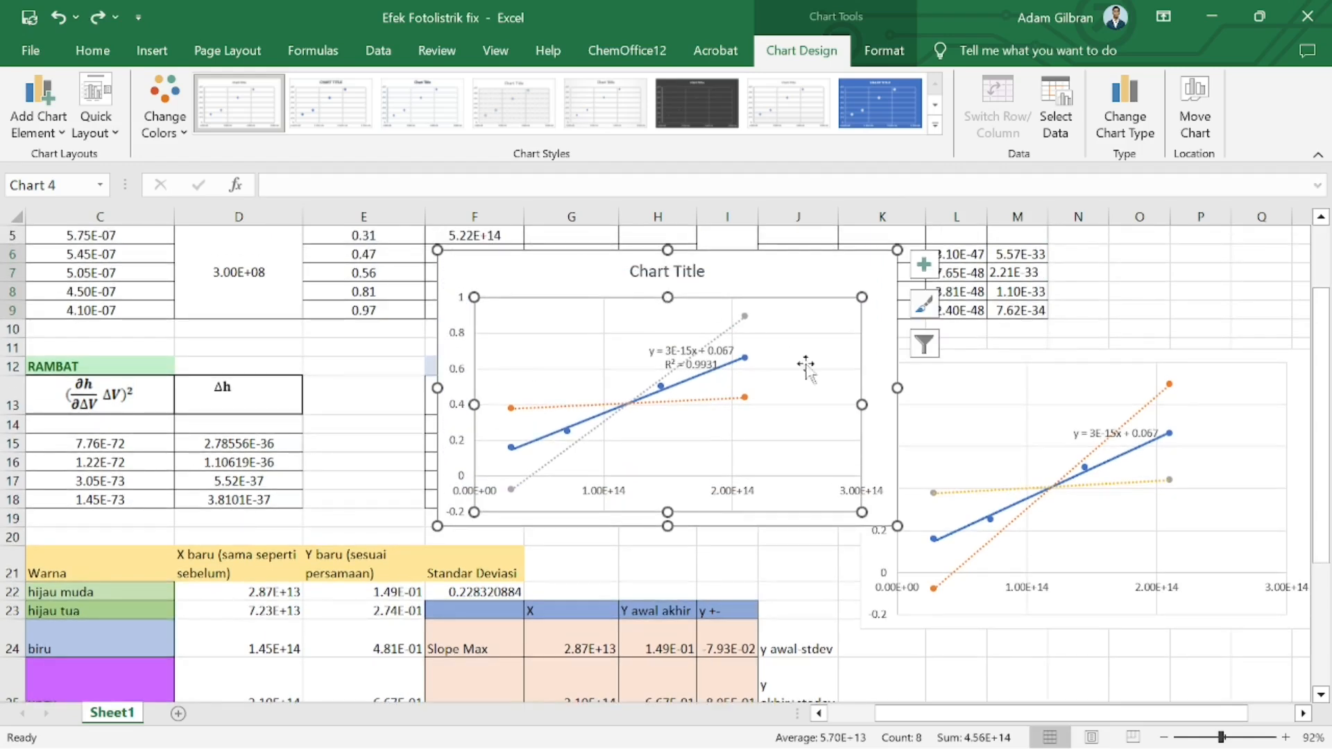
drag(743, 268, 740, 306)
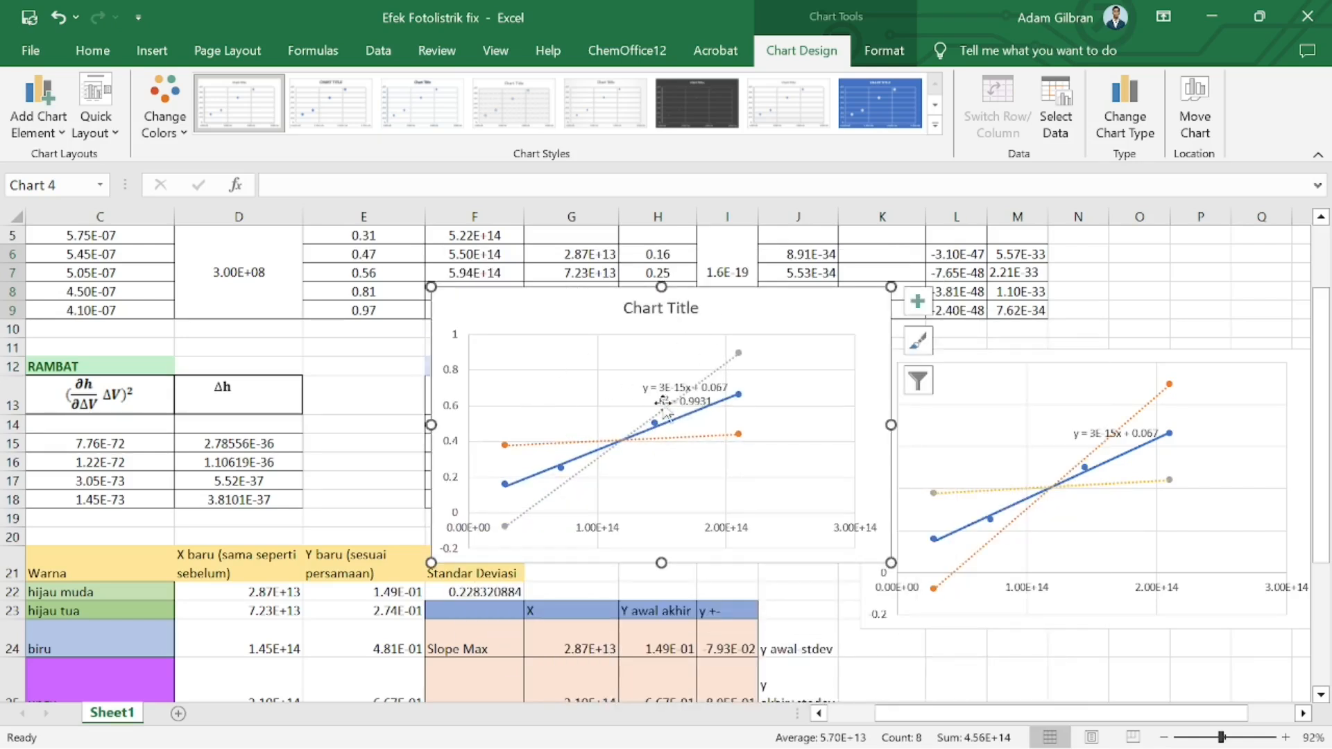